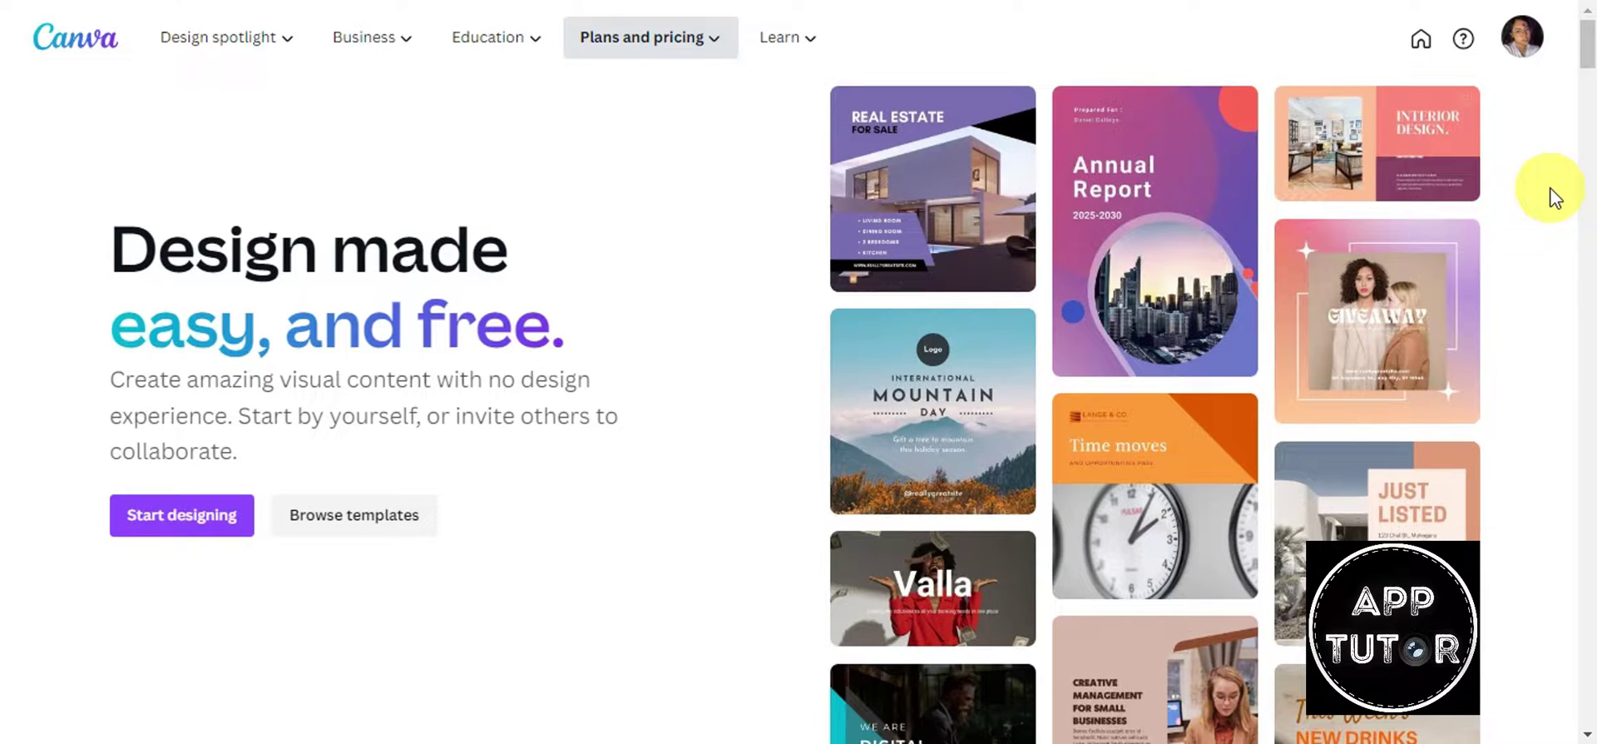
Step: Scroll through Canva's public landing page to browse its sections
{"action": "scroll", "coordinate": [1559, 199], "scroll_direction": "down", "scroll_amount": 3}
{"action": "scroll", "coordinate": [1561, 200], "scroll_direction": "down", "scroll_amount": 2}
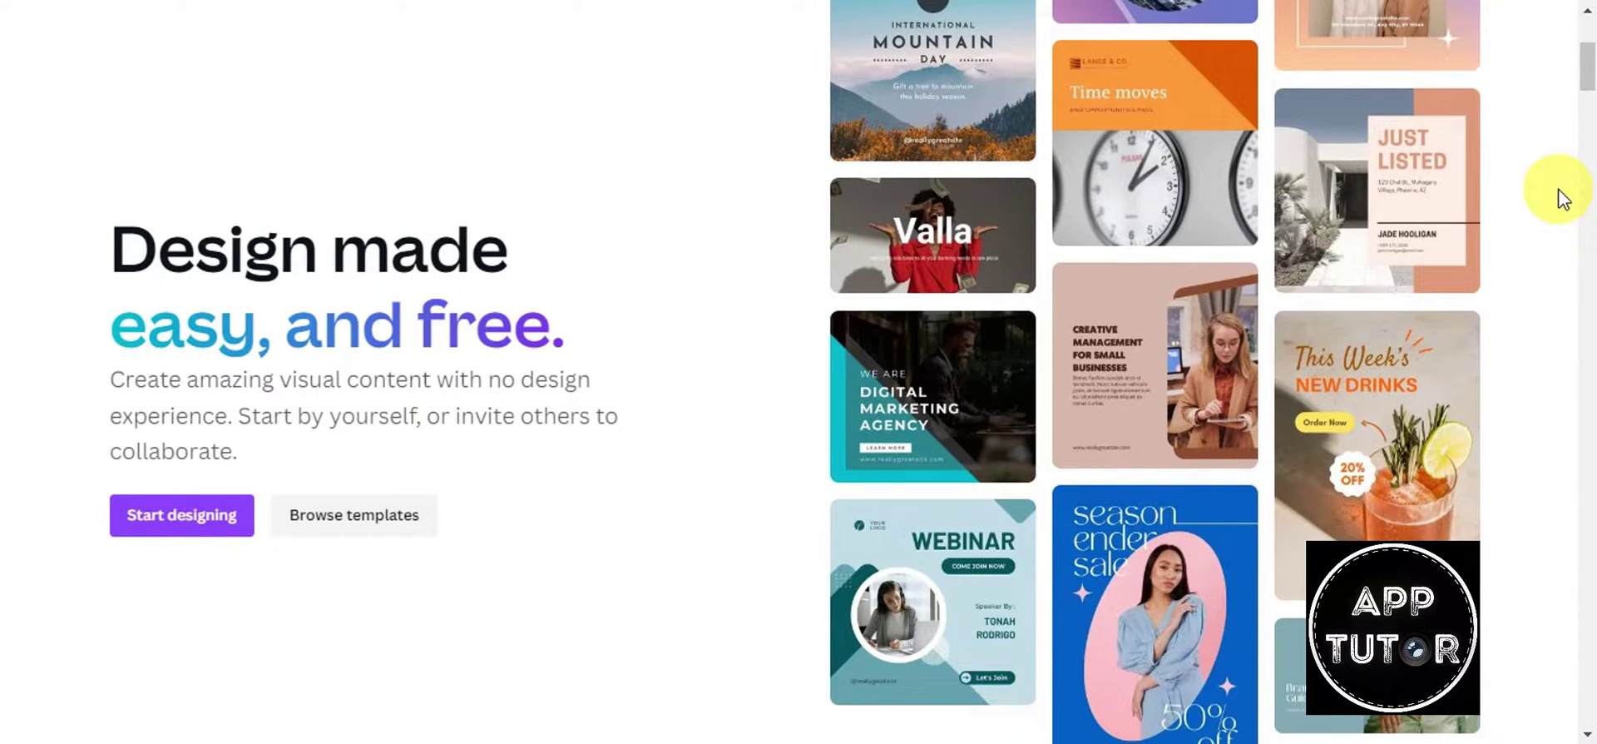
{"action": "scroll", "coordinate": [1559, 200], "scroll_direction": "down", "scroll_amount": 2}
{"action": "scroll", "coordinate": [1561, 200], "scroll_direction": "down", "scroll_amount": 2}
{"action": "scroll", "coordinate": [1560, 200], "scroll_direction": "down", "scroll_amount": 2}
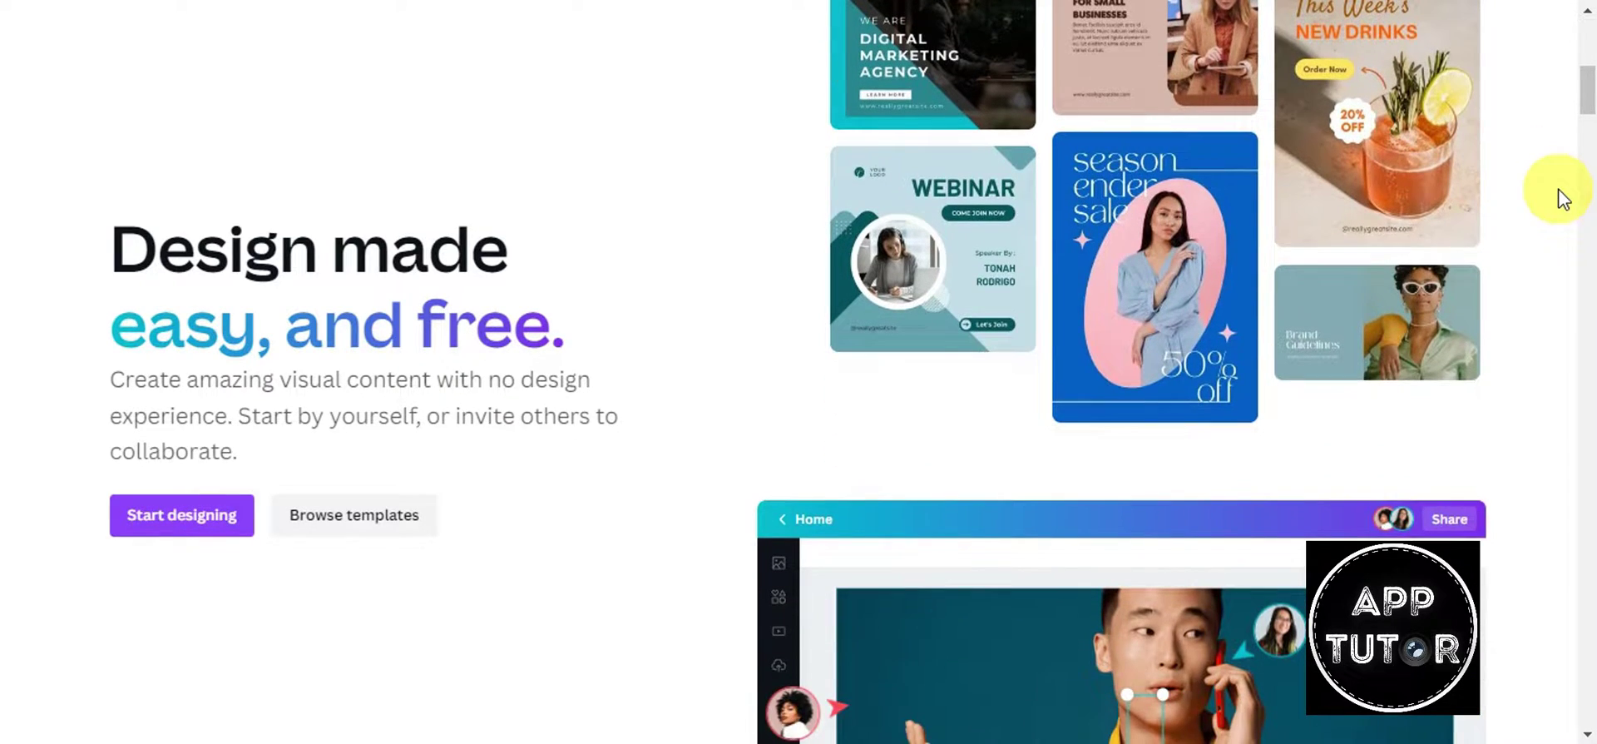
{"action": "scroll", "coordinate": [1560, 199], "scroll_direction": "down", "scroll_amount": 2}
{"action": "scroll", "coordinate": [1561, 199], "scroll_direction": "down", "scroll_amount": 2}
{"action": "scroll", "coordinate": [1560, 200], "scroll_direction": "down", "scroll_amount": 2}
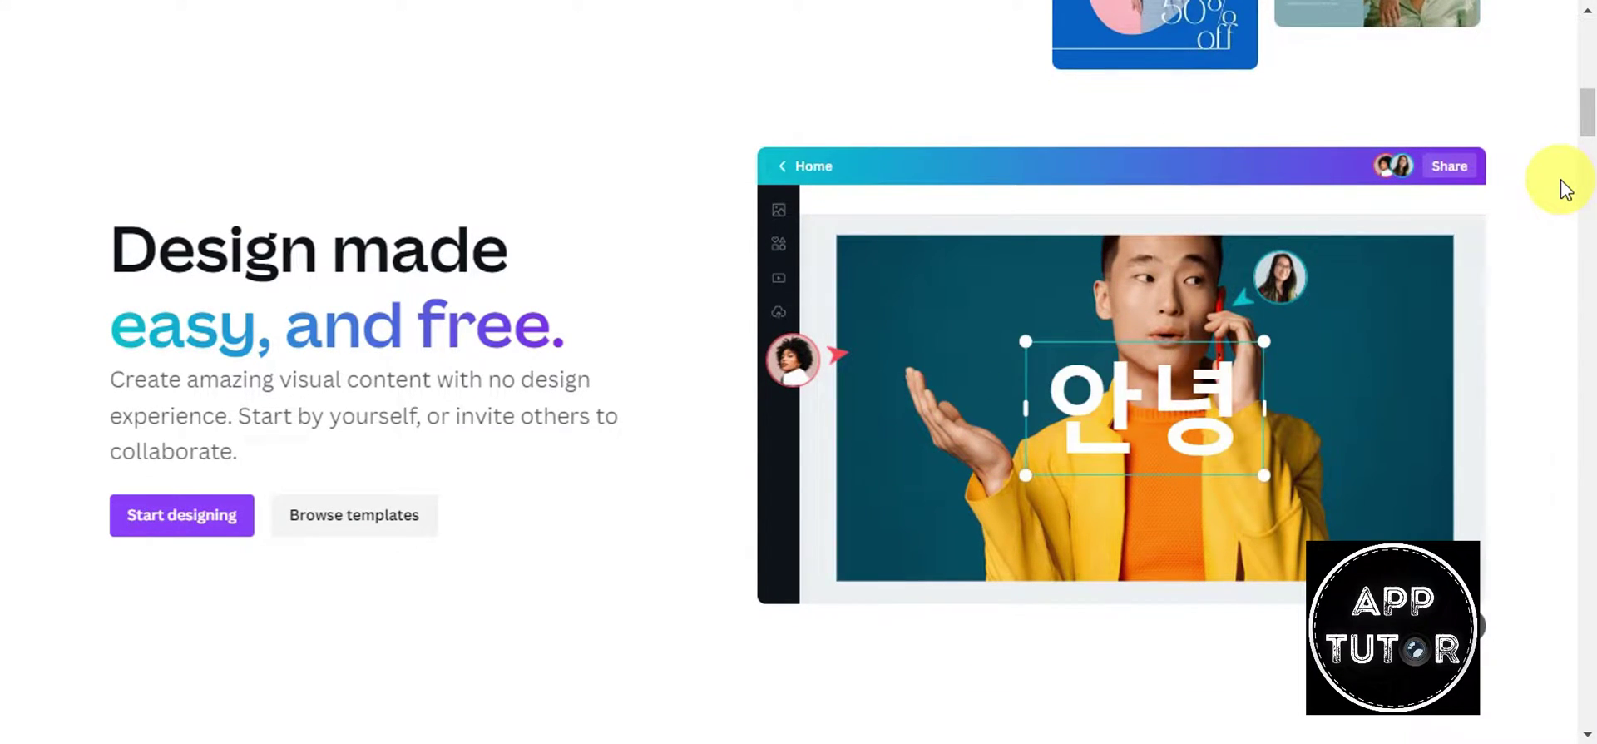
{"action": "scroll", "coordinate": [1560, 190], "scroll_direction": "down", "scroll_amount": 5}
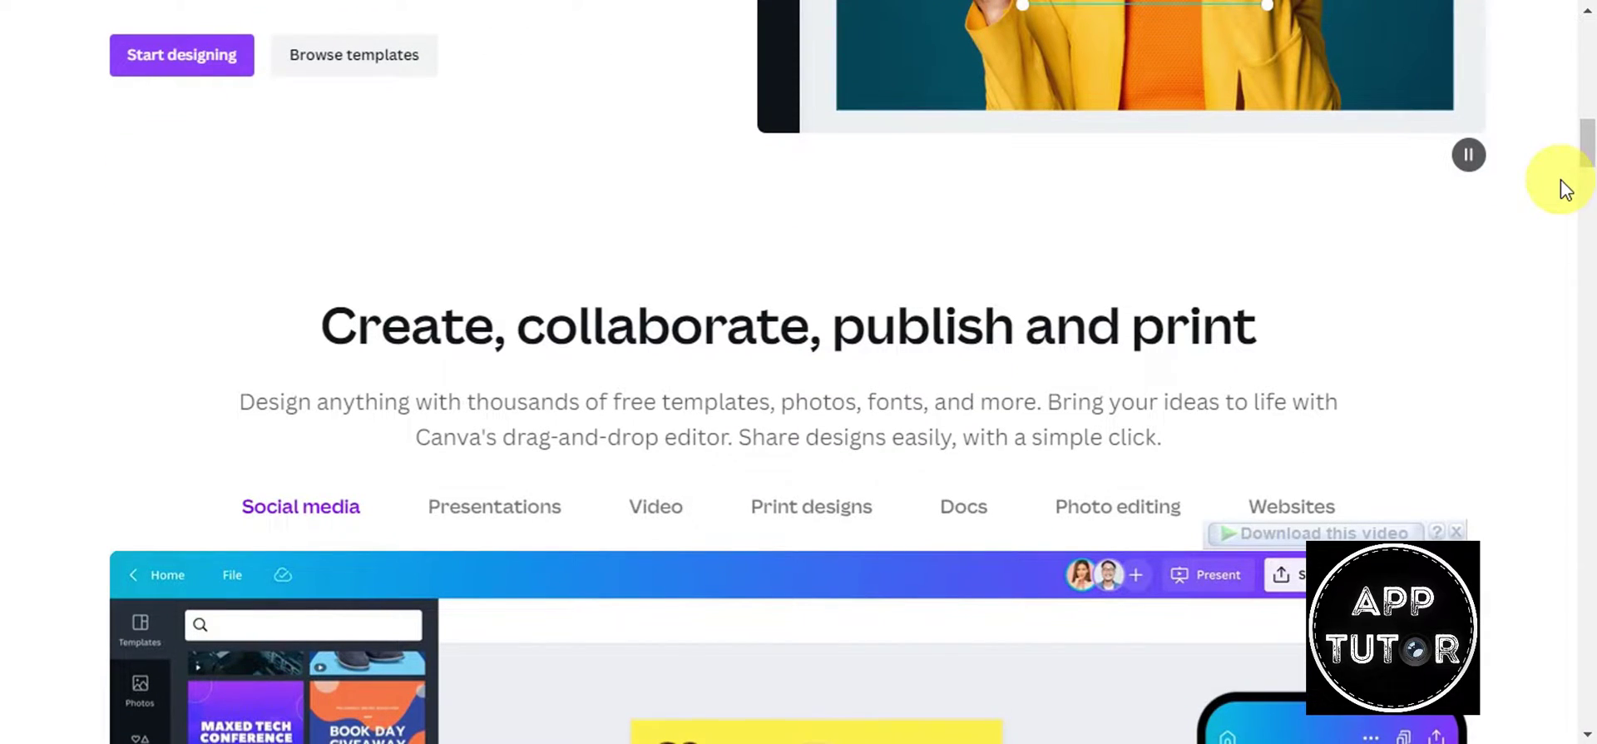
{"action": "scroll", "coordinate": [1561, 190], "scroll_direction": "down", "scroll_amount": 1}
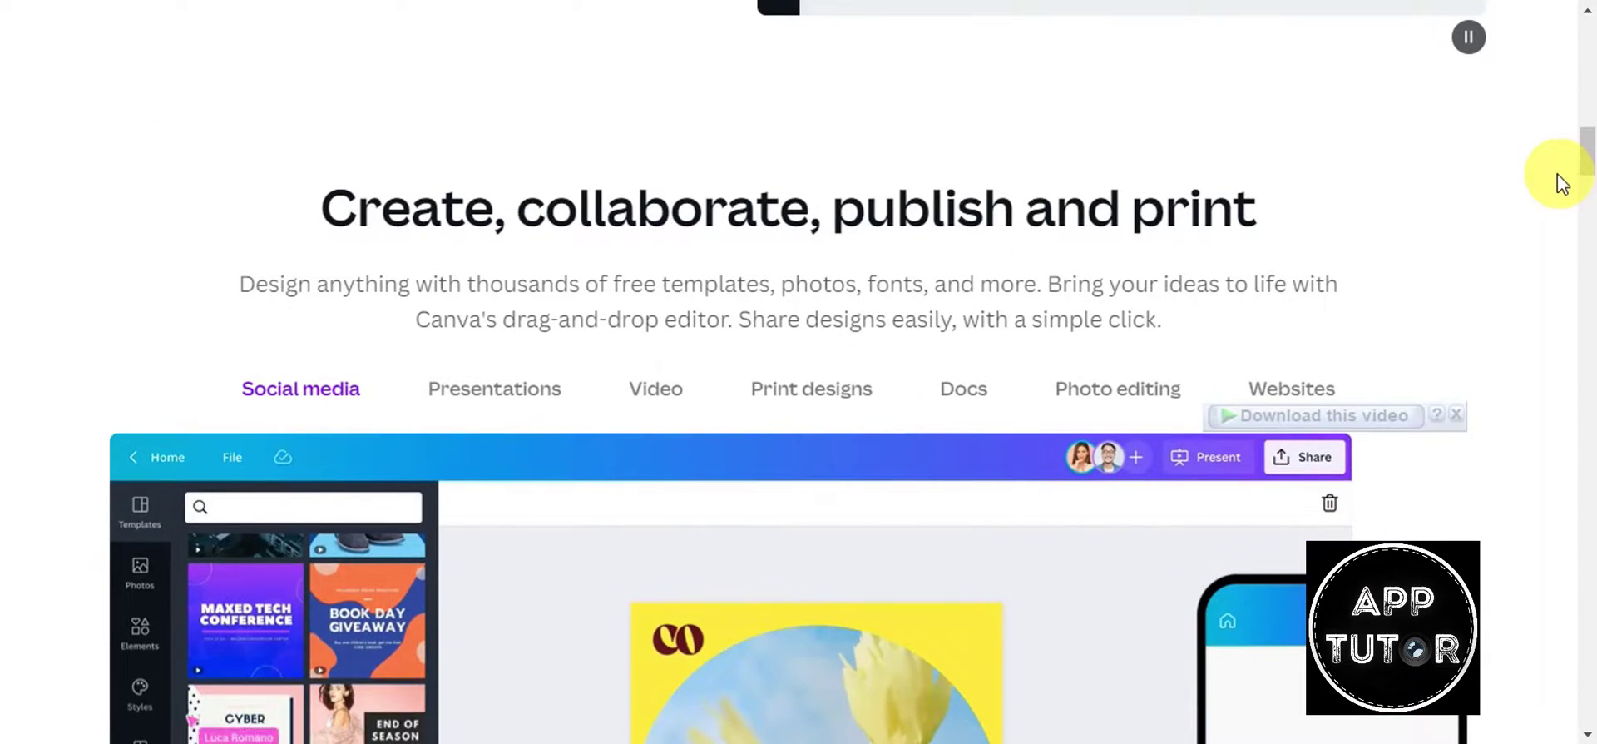
{"action": "scroll", "coordinate": [1558, 185], "scroll_direction": "down", "scroll_amount": 2}
{"action": "scroll", "coordinate": [1559, 217], "scroll_direction": "down", "scroll_amount": 1}
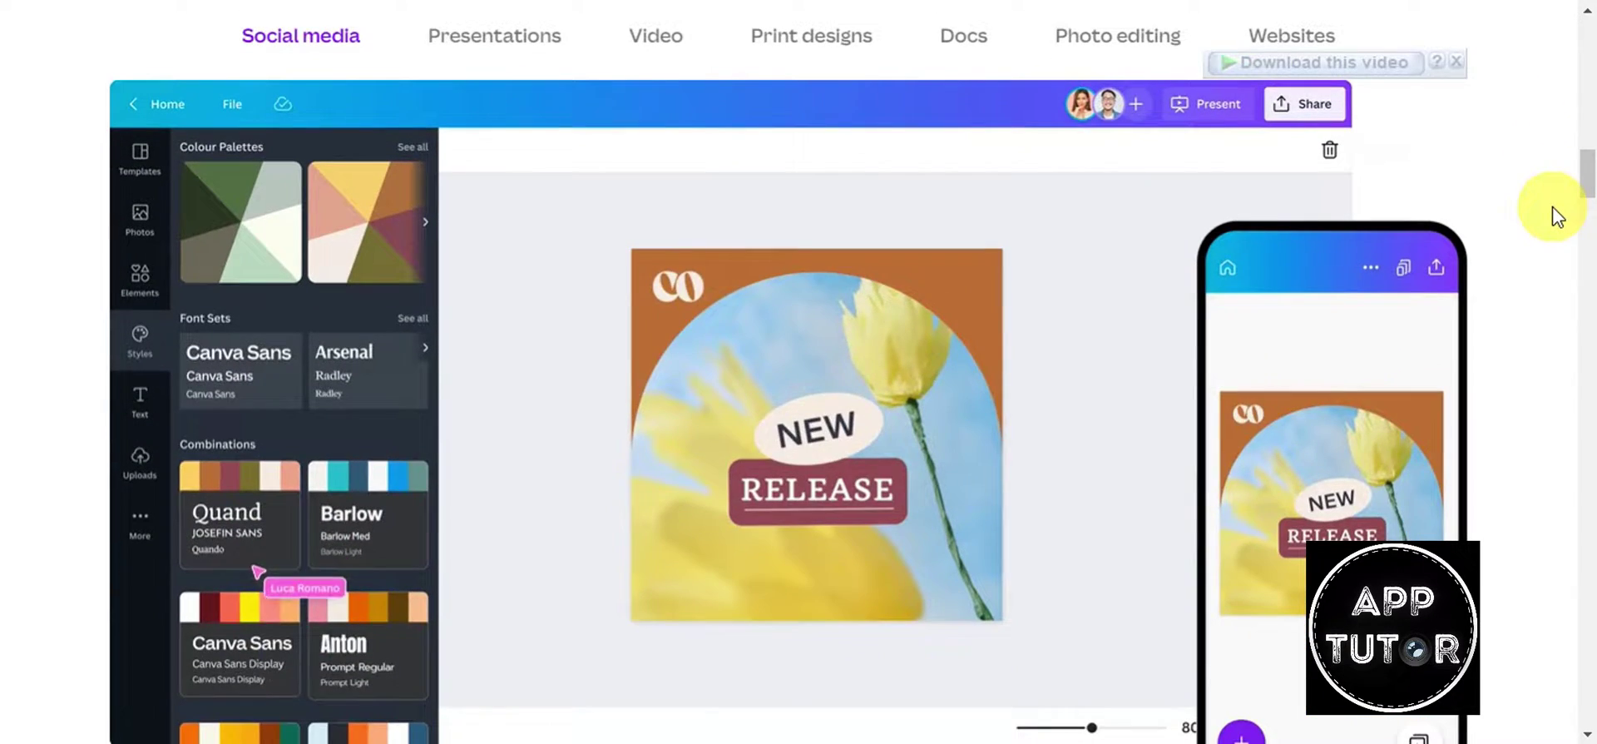
{"action": "scroll", "coordinate": [1559, 217], "scroll_direction": "down", "scroll_amount": 2}
{"action": "scroll", "coordinate": [1559, 217], "scroll_direction": "down", "scroll_amount": 1}
{"action": "scroll", "coordinate": [1558, 217], "scroll_direction": "up", "scroll_amount": 2}
{"action": "scroll", "coordinate": [1558, 217], "scroll_direction": "up", "scroll_amount": 1}
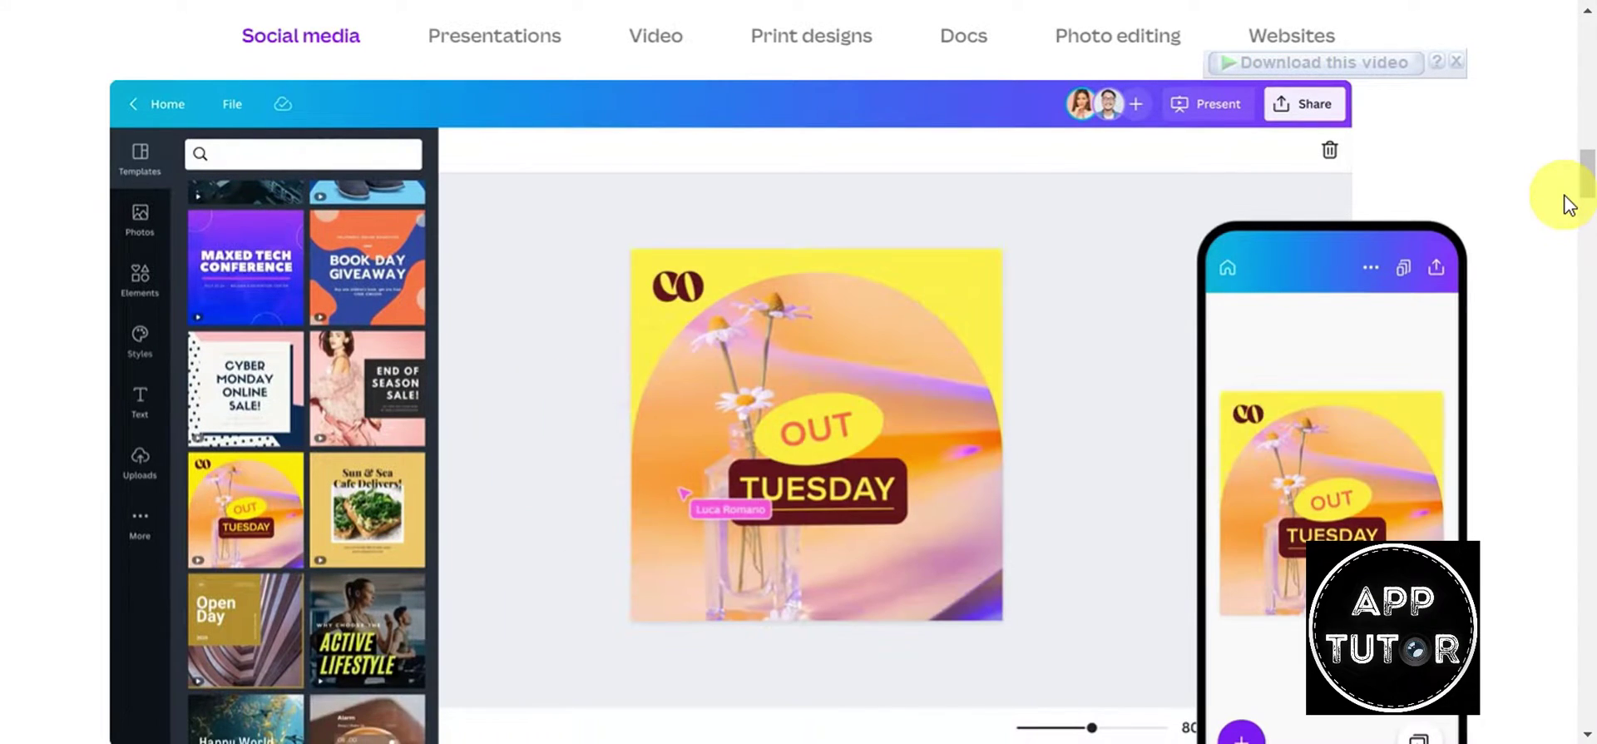
{"action": "scroll", "coordinate": [1568, 204], "scroll_direction": "down", "scroll_amount": 4}
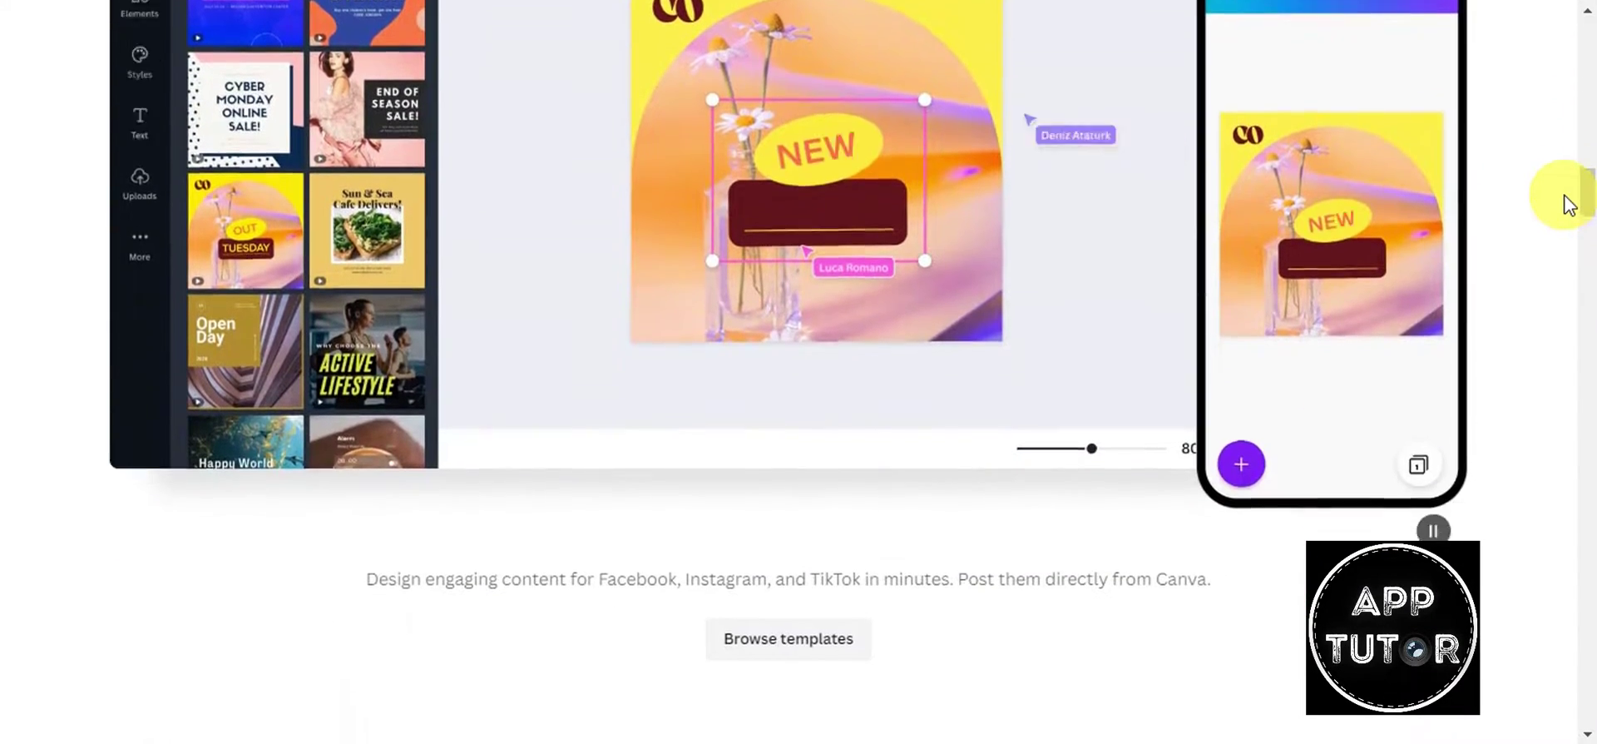
{"action": "scroll", "coordinate": [1568, 204], "scroll_direction": "down", "scroll_amount": 3}
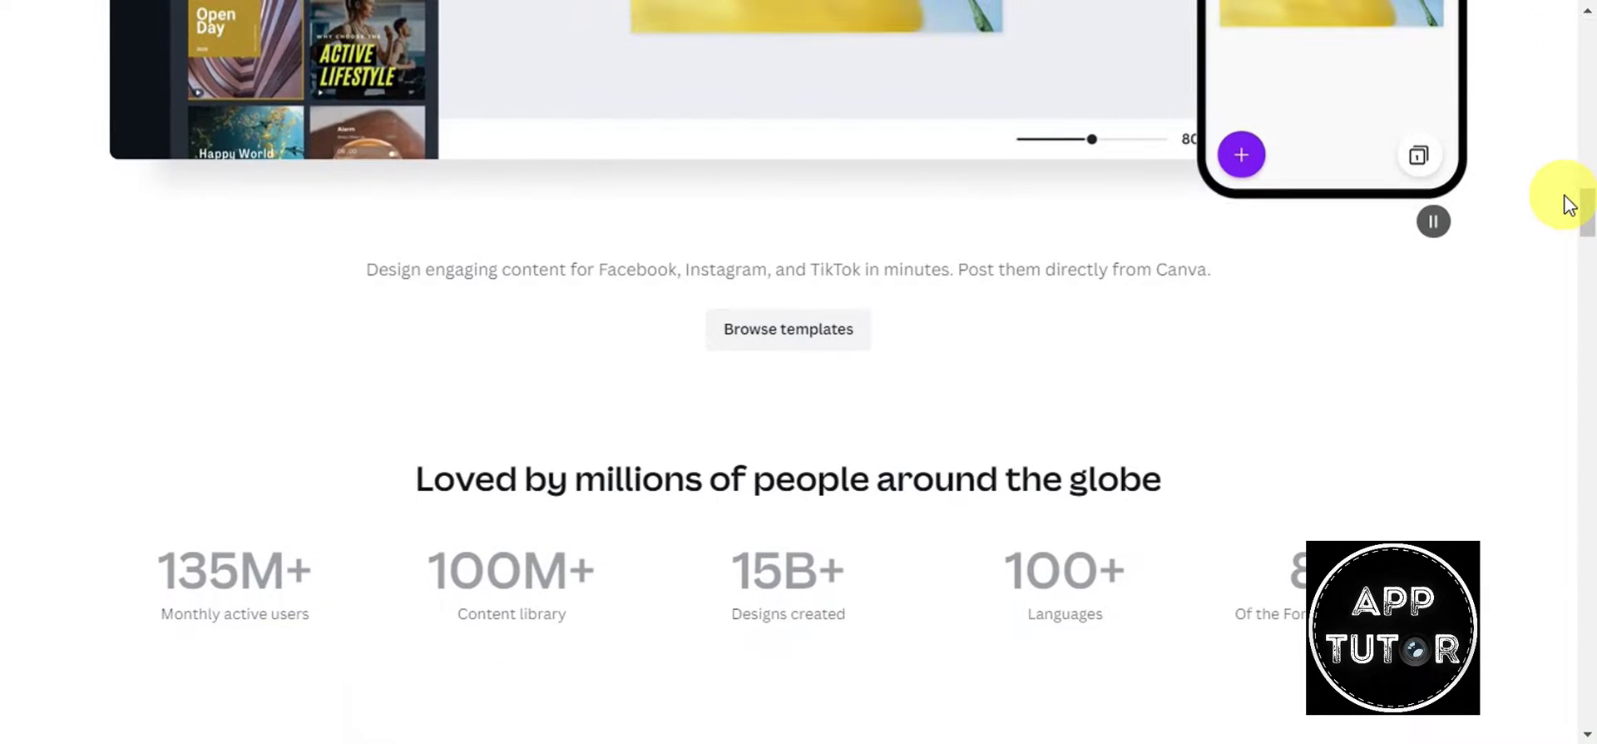
{"action": "scroll", "coordinate": [1569, 203], "scroll_direction": "down", "scroll_amount": 1}
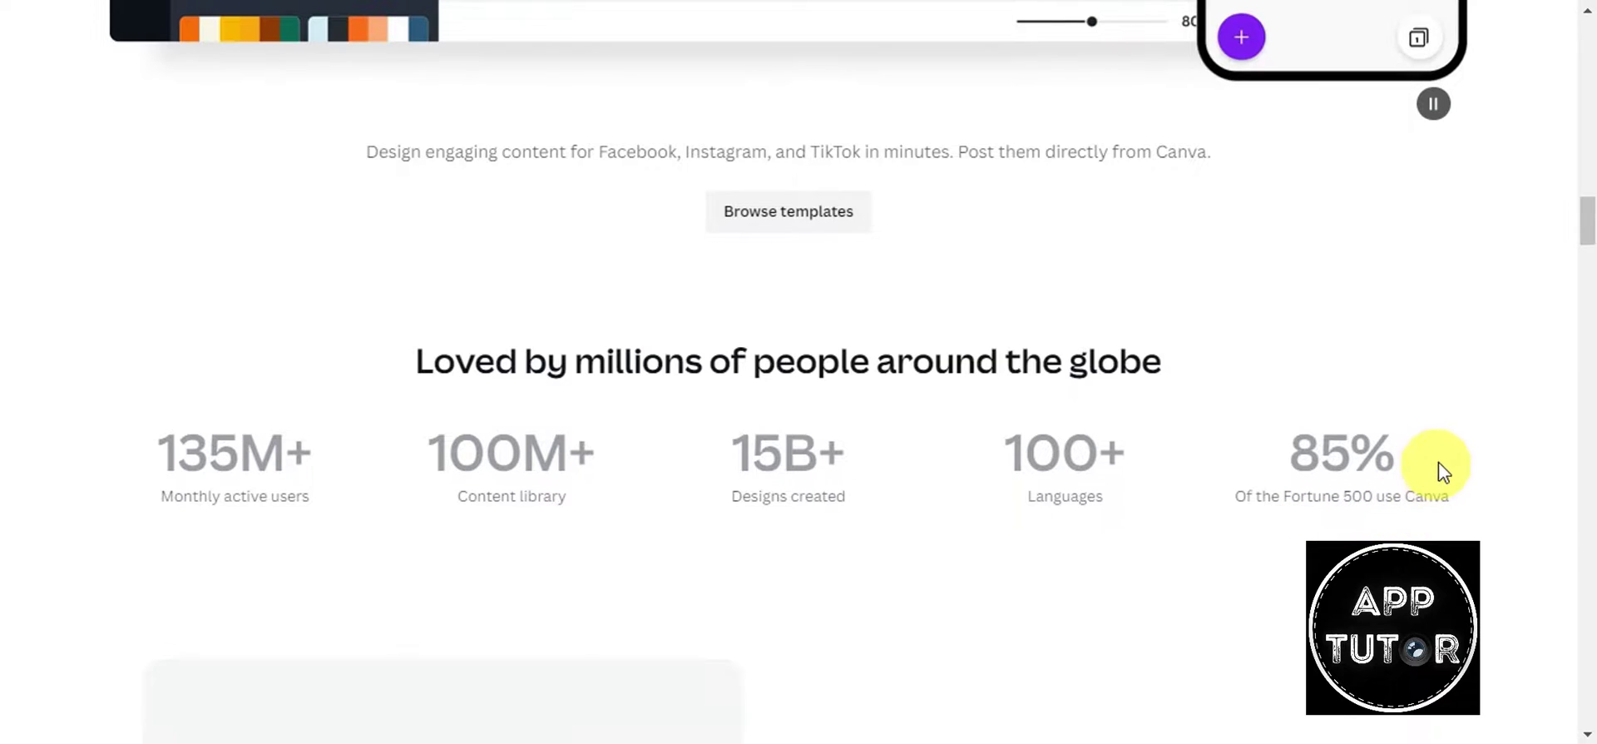
{"action": "scroll", "coordinate": [1460, 452], "scroll_direction": "down", "scroll_amount": 7}
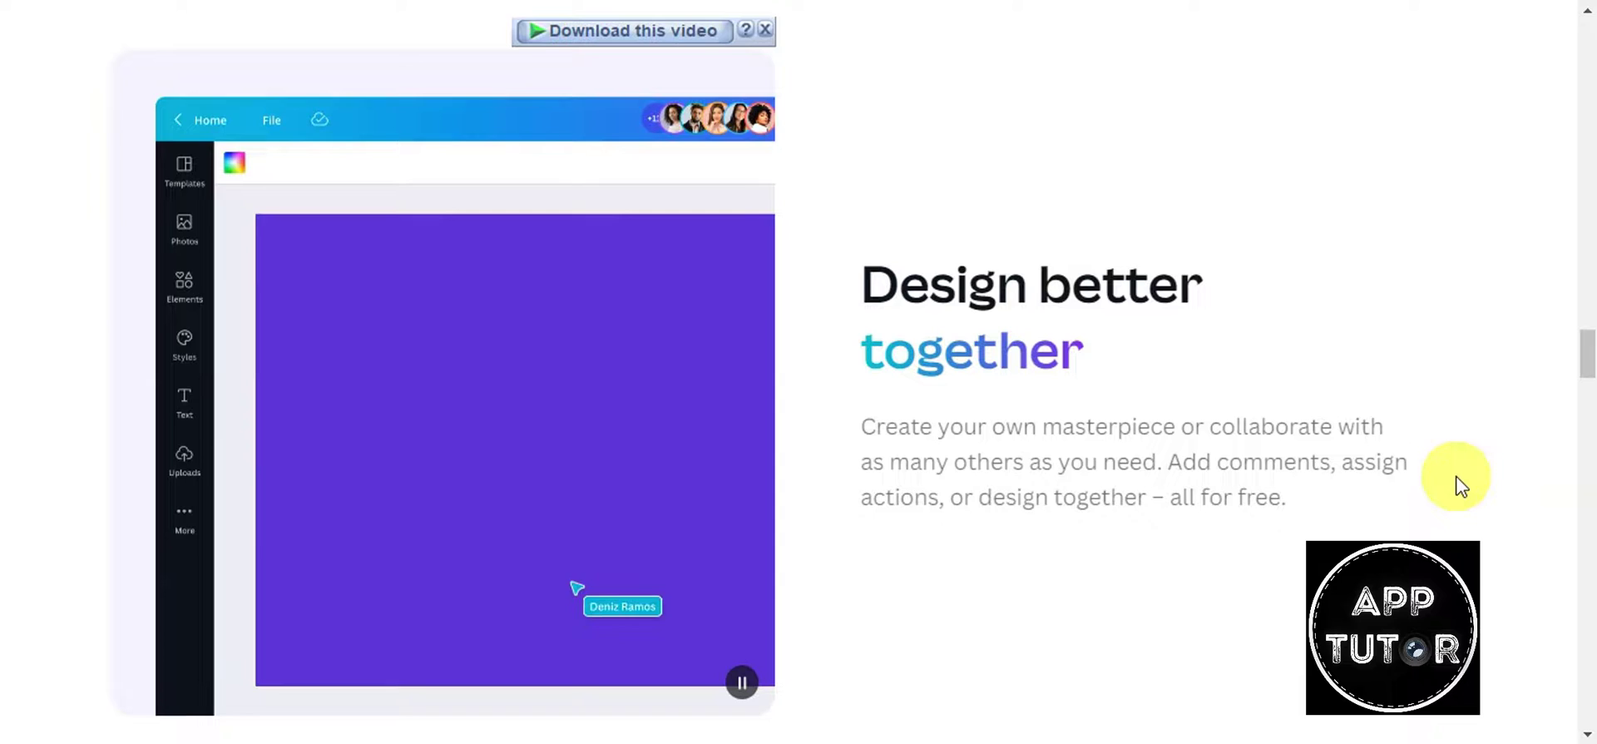
{"action": "scroll", "coordinate": [1461, 485], "scroll_direction": "down", "scroll_amount": 7}
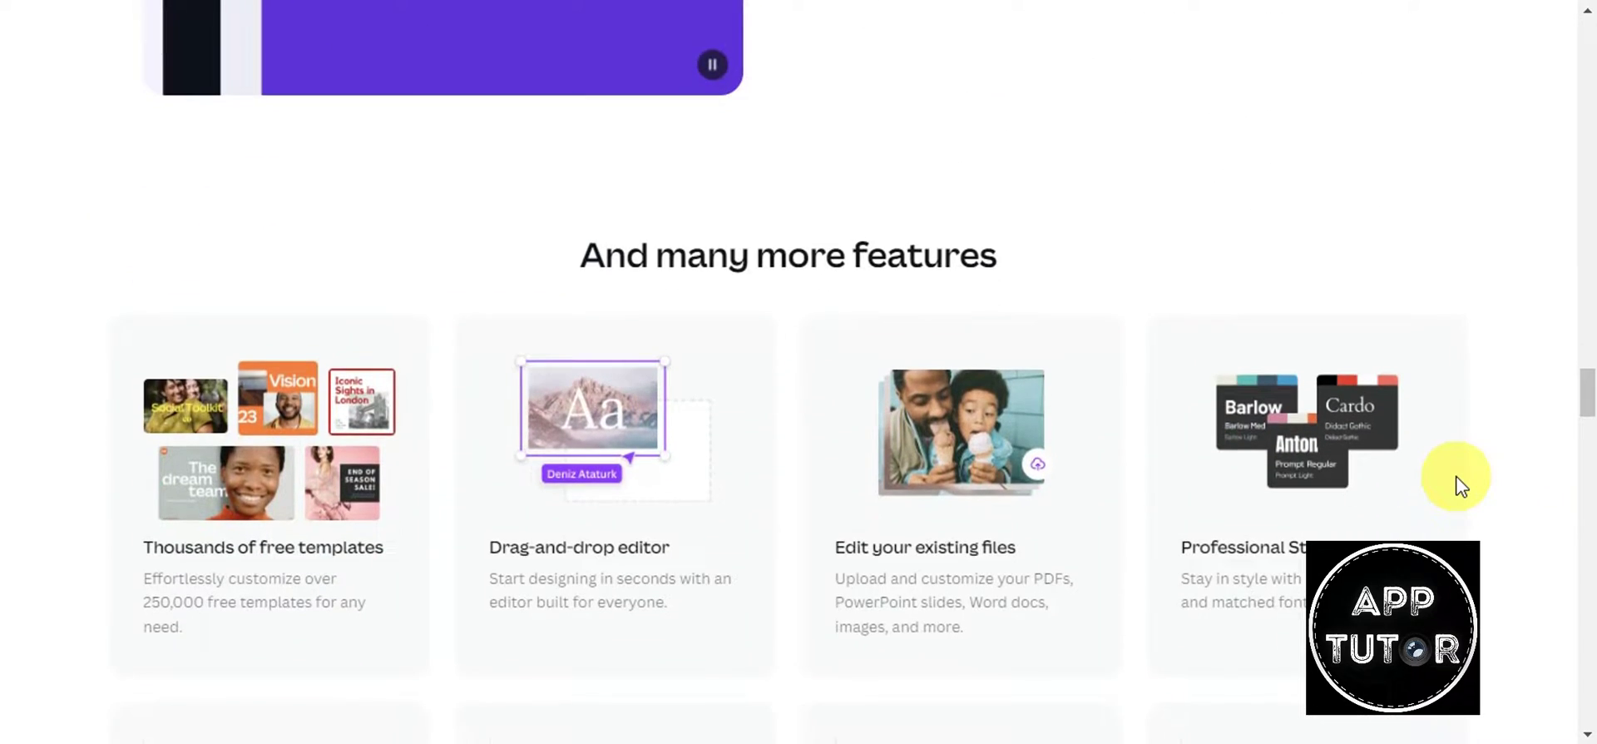
{"action": "scroll", "coordinate": [1461, 485], "scroll_direction": "down", "scroll_amount": 1}
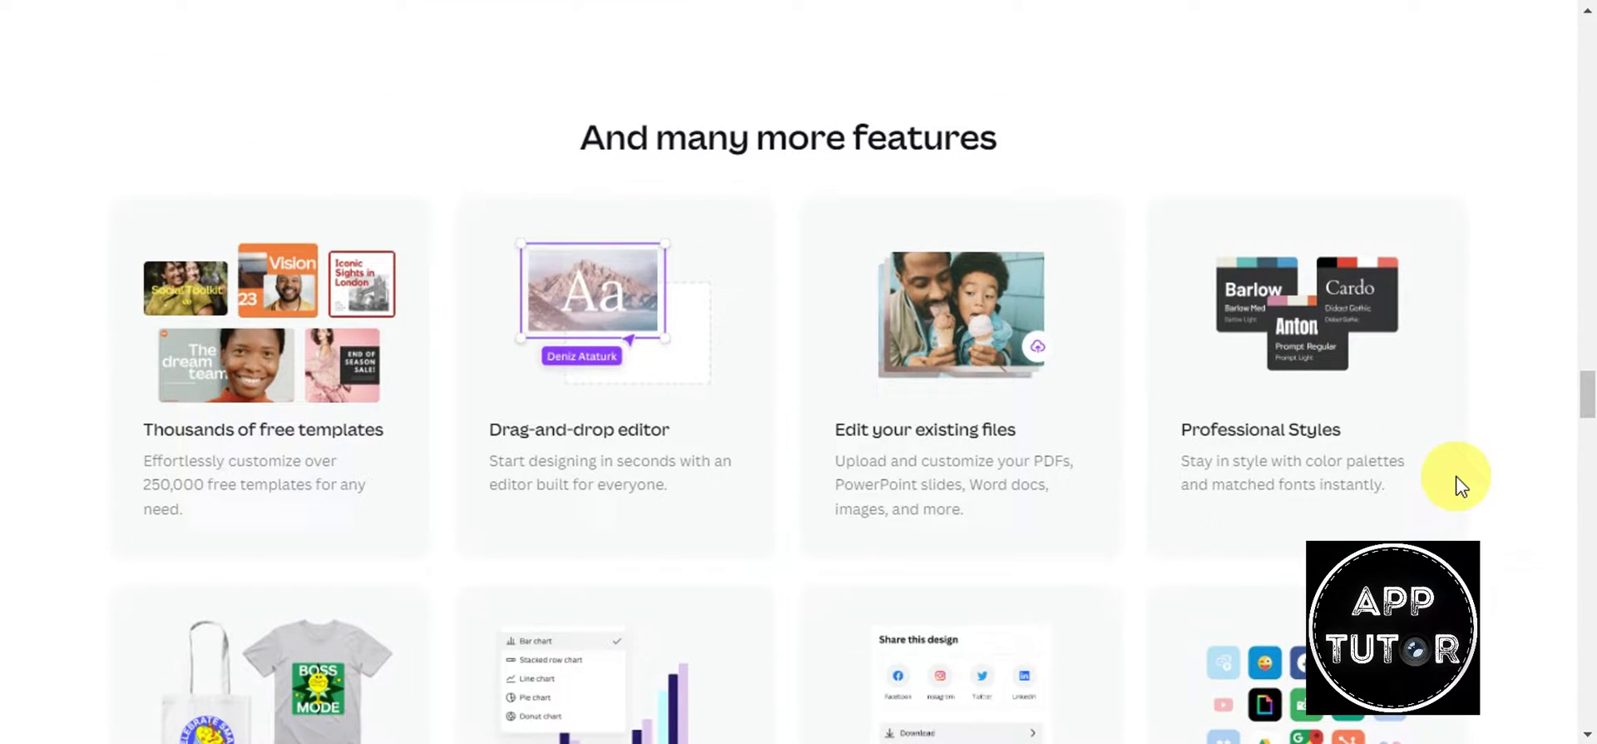
{"action": "scroll", "coordinate": [991, 527], "scroll_direction": "down", "scroll_amount": 5}
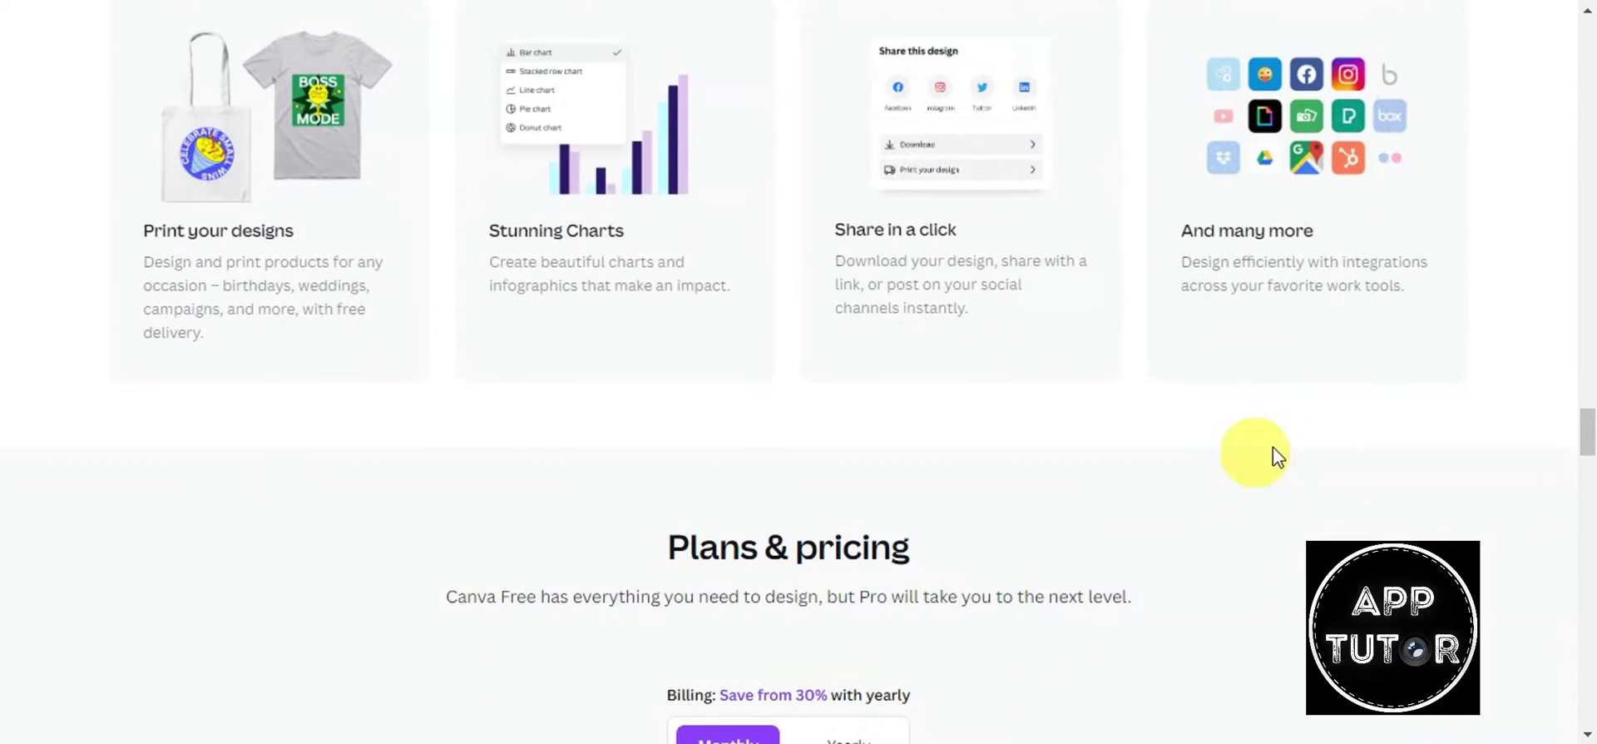
{"action": "scroll", "coordinate": [1279, 456], "scroll_direction": "down", "scroll_amount": 4}
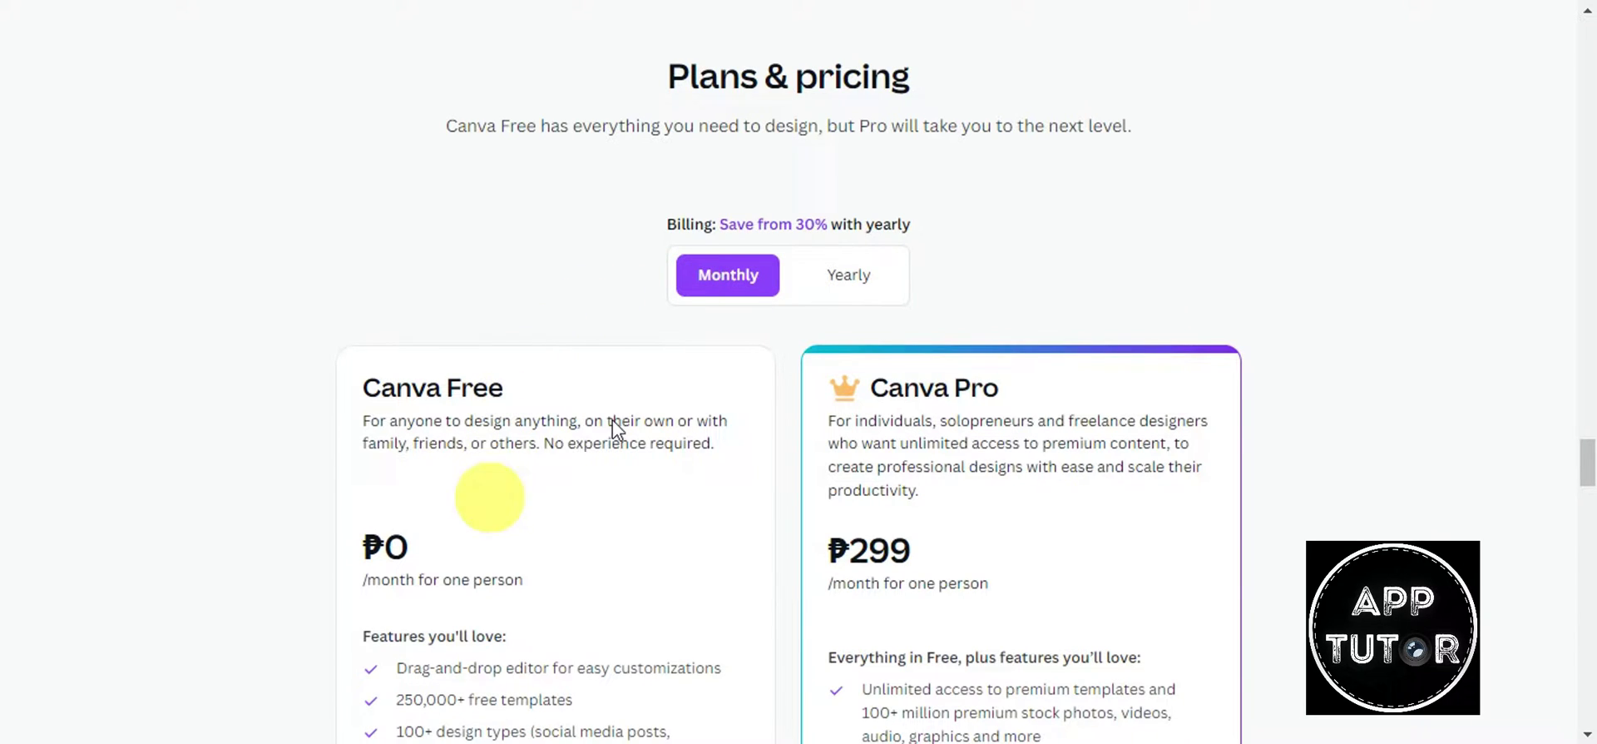
{"action": "scroll", "coordinate": [1367, 329], "scroll_direction": "down", "scroll_amount": 3}
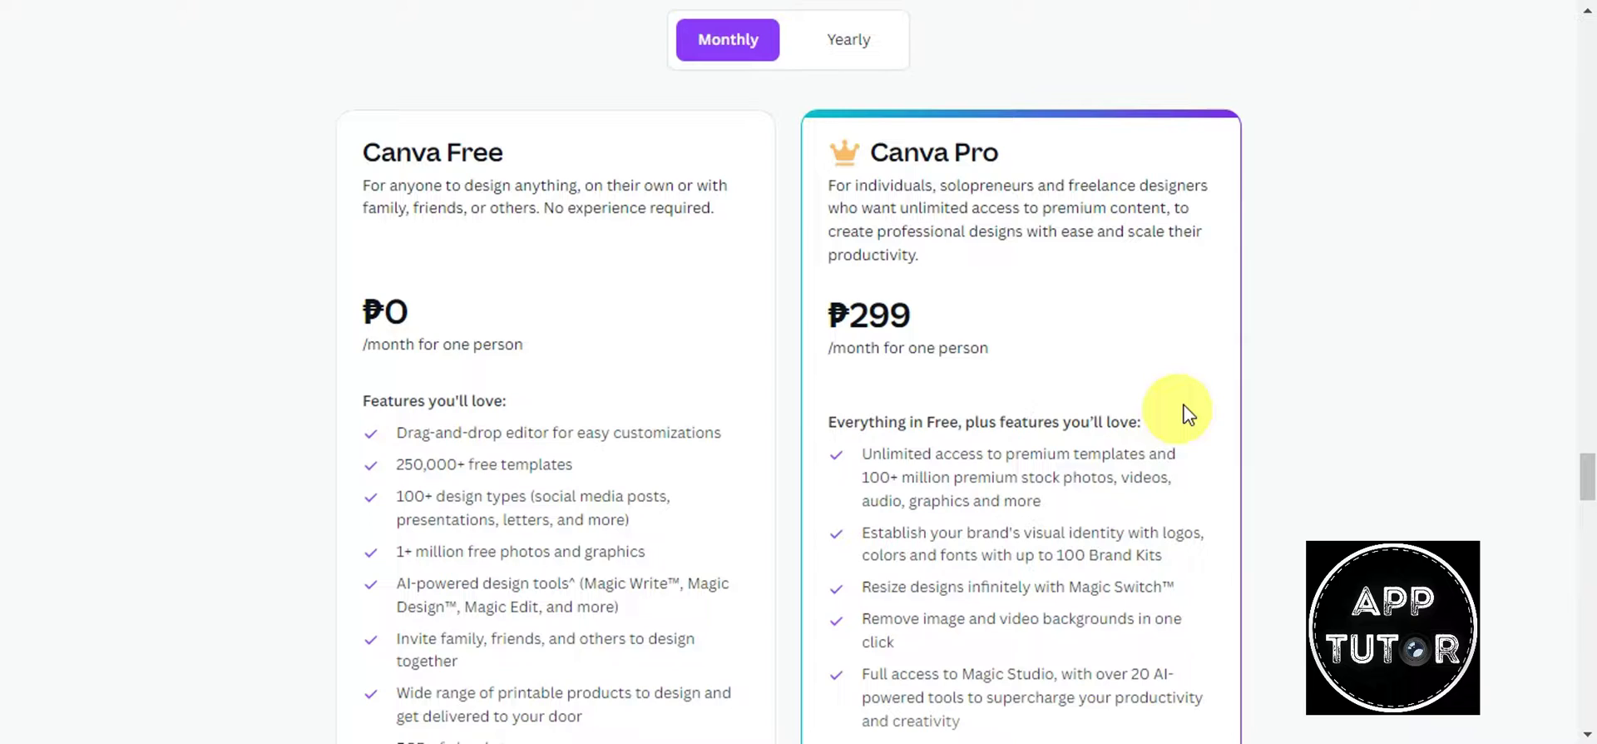
{"action": "scroll", "coordinate": [1210, 393], "scroll_direction": "down", "scroll_amount": 3}
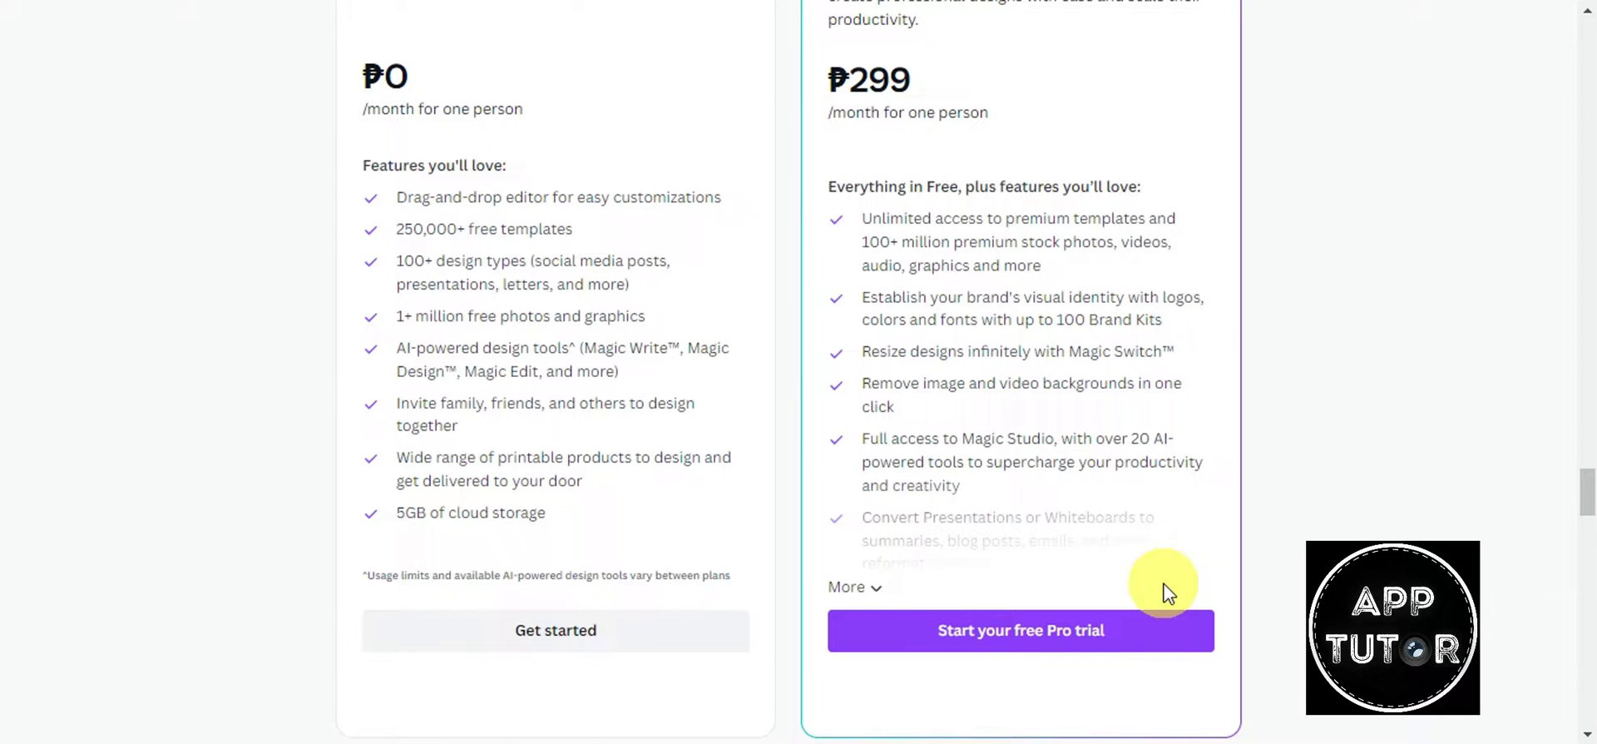
{"action": "scroll", "coordinate": [1169, 665], "scroll_direction": "up", "scroll_amount": 8}
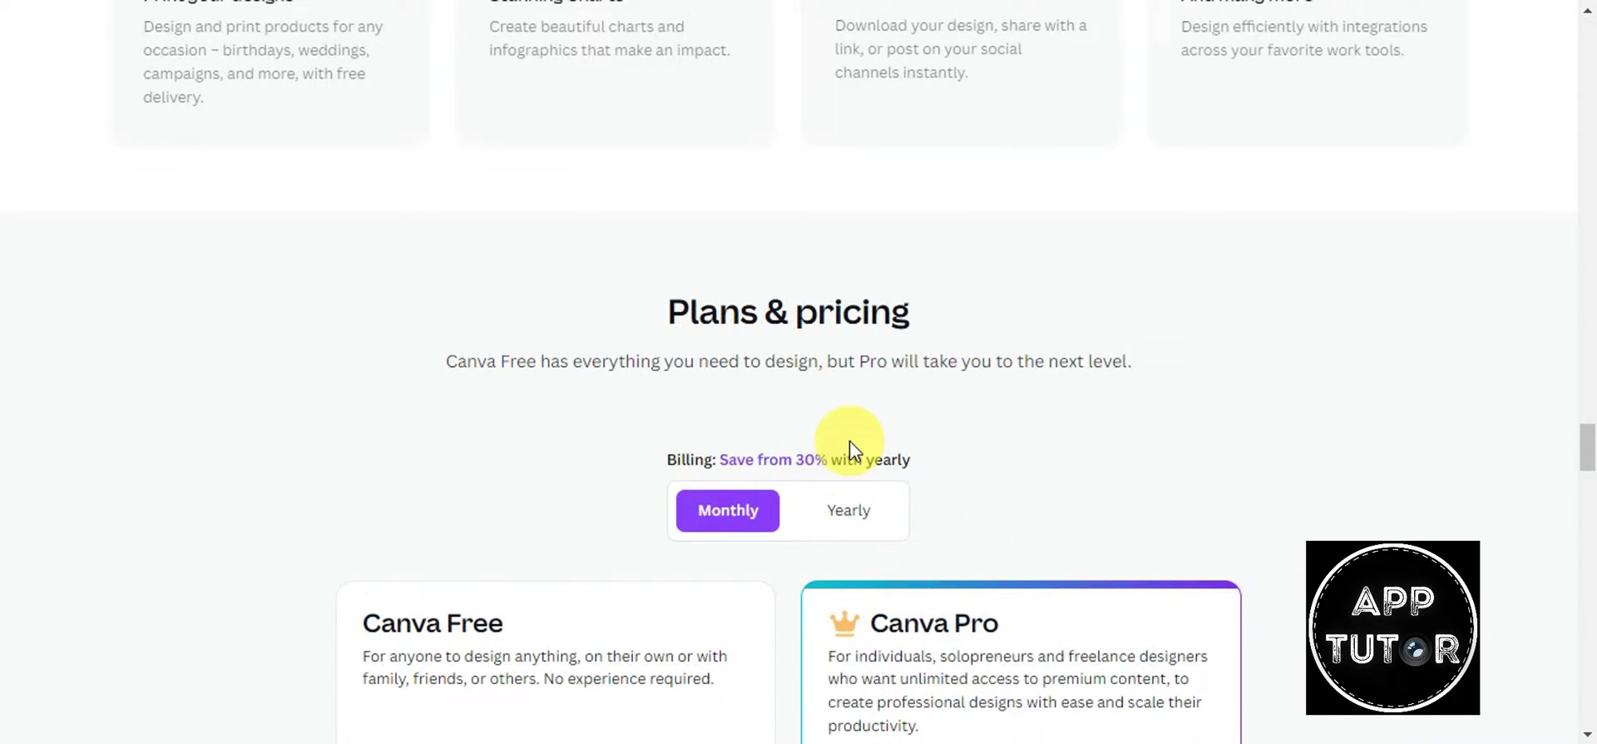
{"action": "scroll", "coordinate": [845, 453], "scroll_direction": "down", "scroll_amount": 10}
{"action": "scroll", "coordinate": [844, 453], "scroll_direction": "down", "scroll_amount": 12}
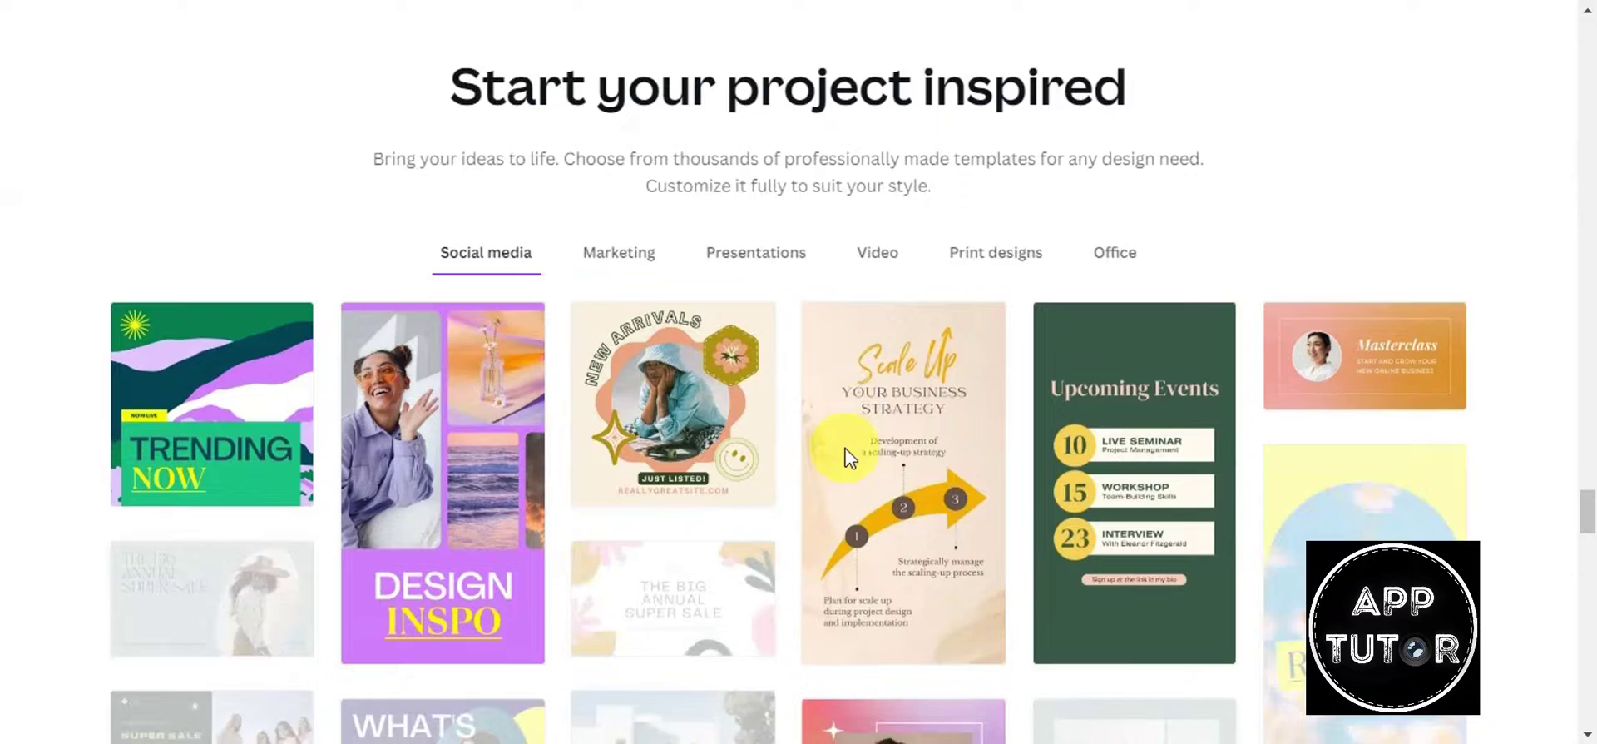
{"action": "scroll", "coordinate": [849, 456], "scroll_direction": "down", "scroll_amount": 7}
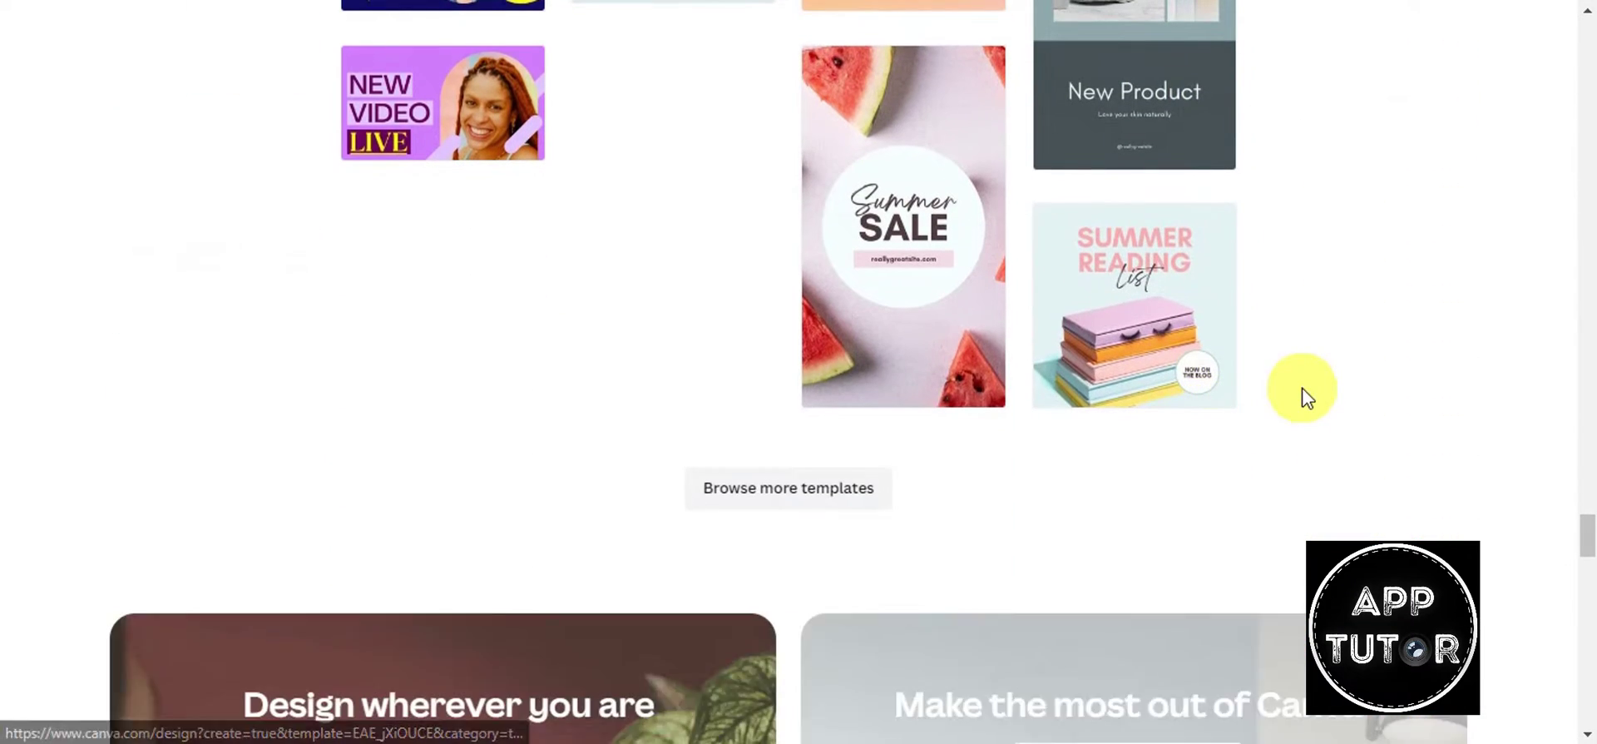
{"action": "scroll", "coordinate": [1304, 450], "scroll_direction": "up", "scroll_amount": 2}
{"action": "scroll", "coordinate": [1289, 459], "scroll_direction": "up", "scroll_amount": 4}
{"action": "scroll", "coordinate": [1283, 463], "scroll_direction": "down", "scroll_amount": 10}
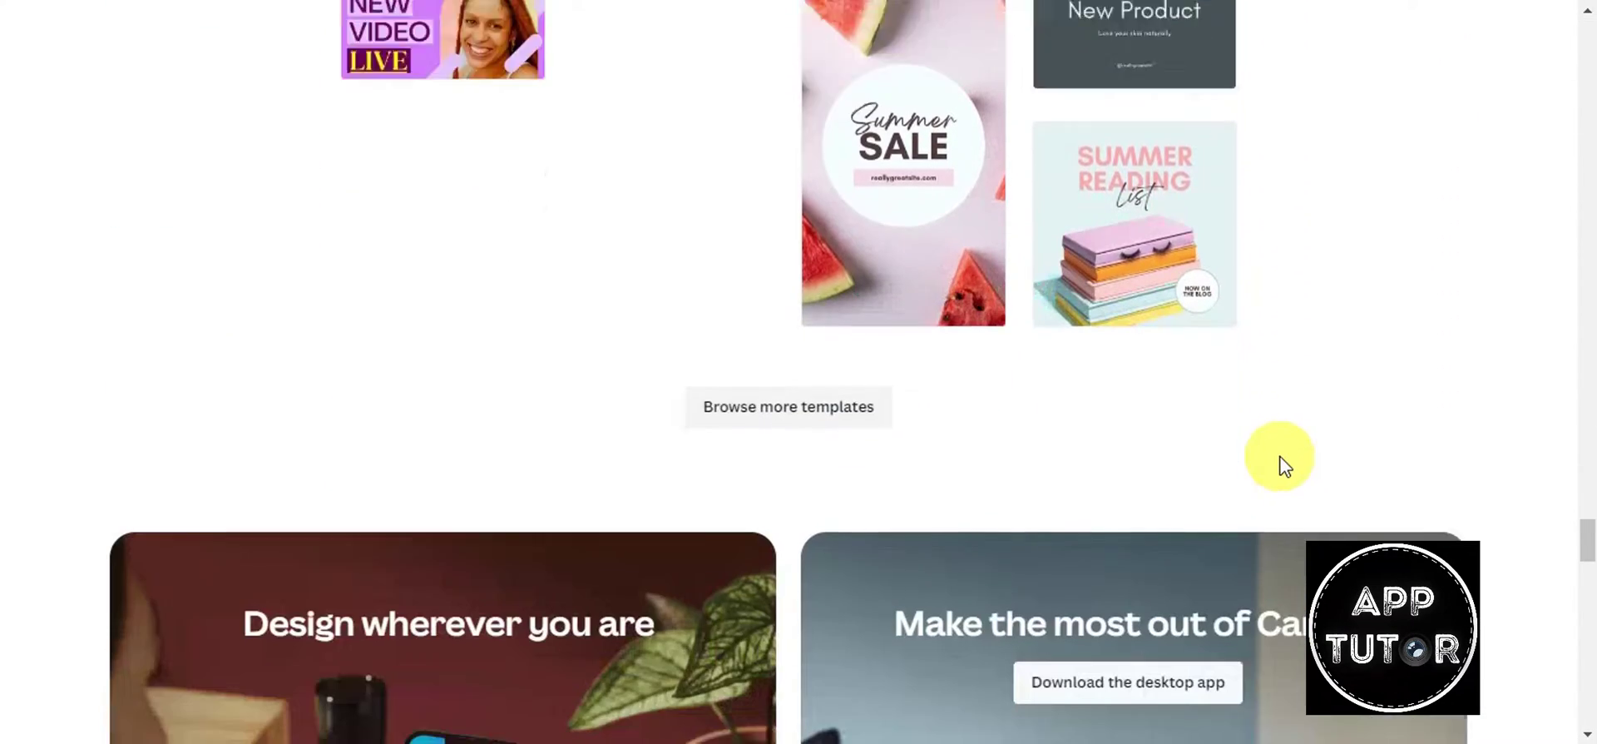
{"action": "scroll", "coordinate": [1257, 467], "scroll_direction": "down", "scroll_amount": 8}
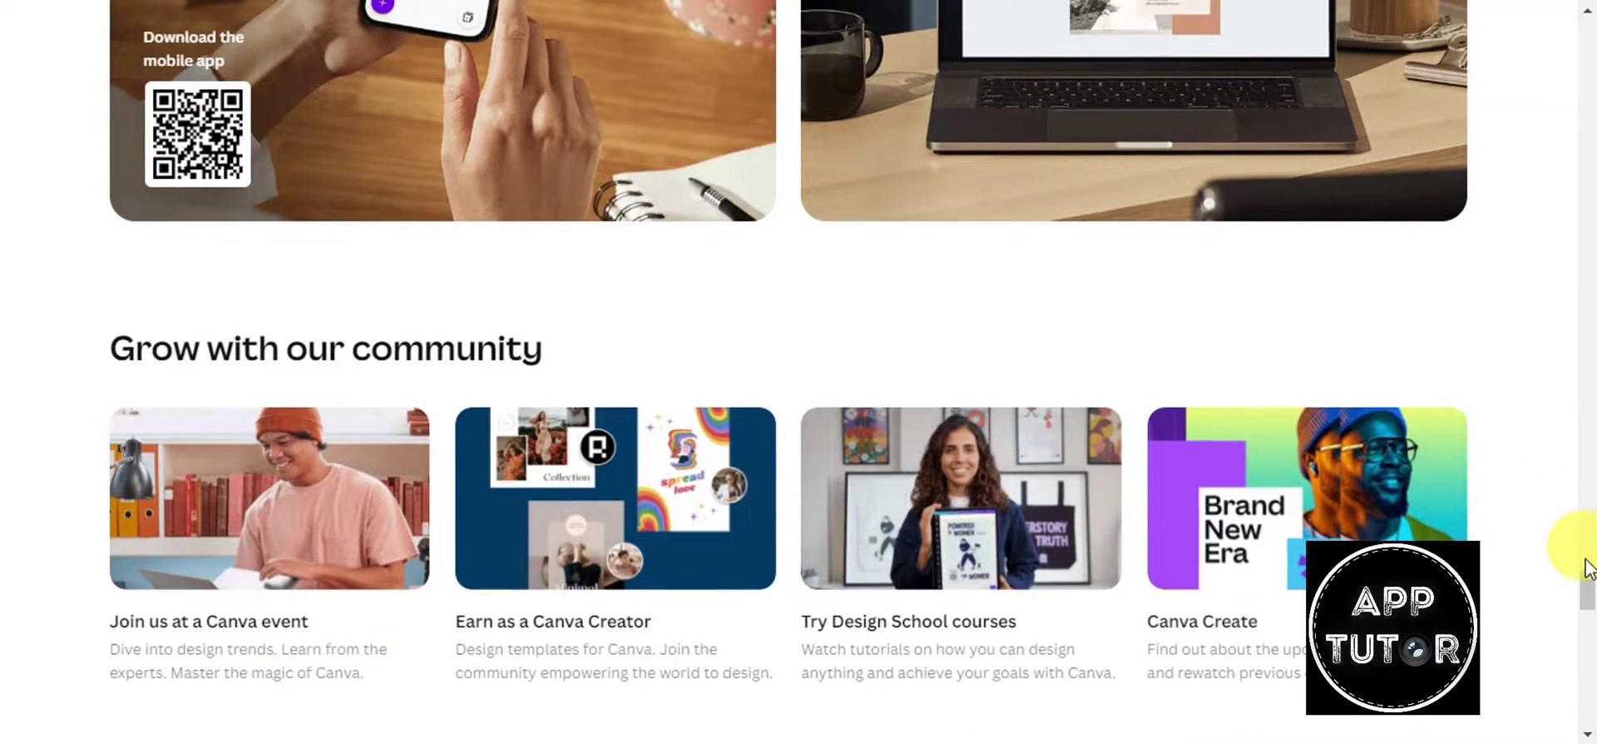
Step: Return to the top and view the signed-in home dashboard's Recent designs
{"action": "left_click_drag", "start_coordinate": [1585, 582], "coordinate": [1561, 29]}
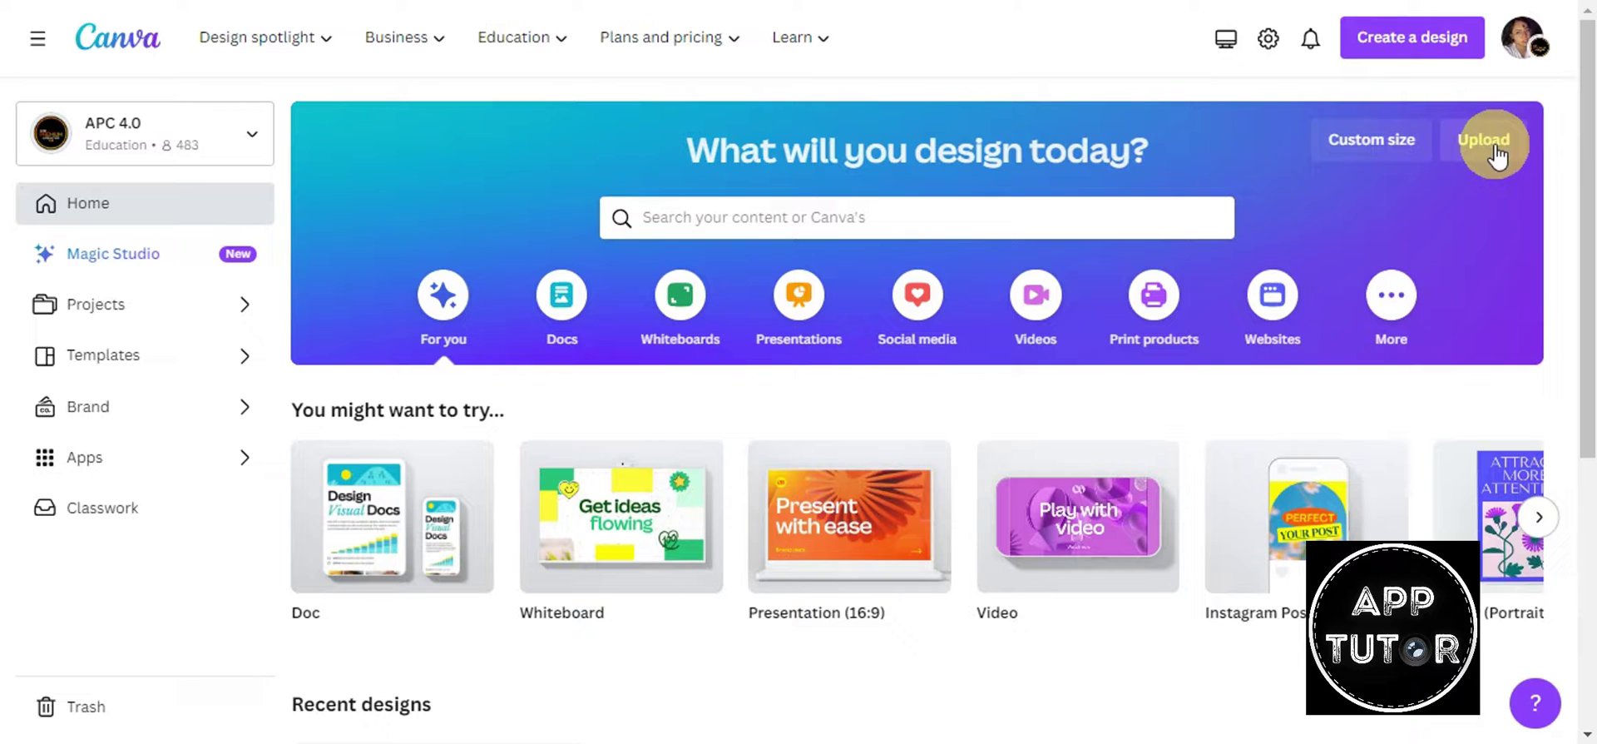
{"action": "scroll", "coordinate": [990, 313], "scroll_direction": "down", "scroll_amount": 5}
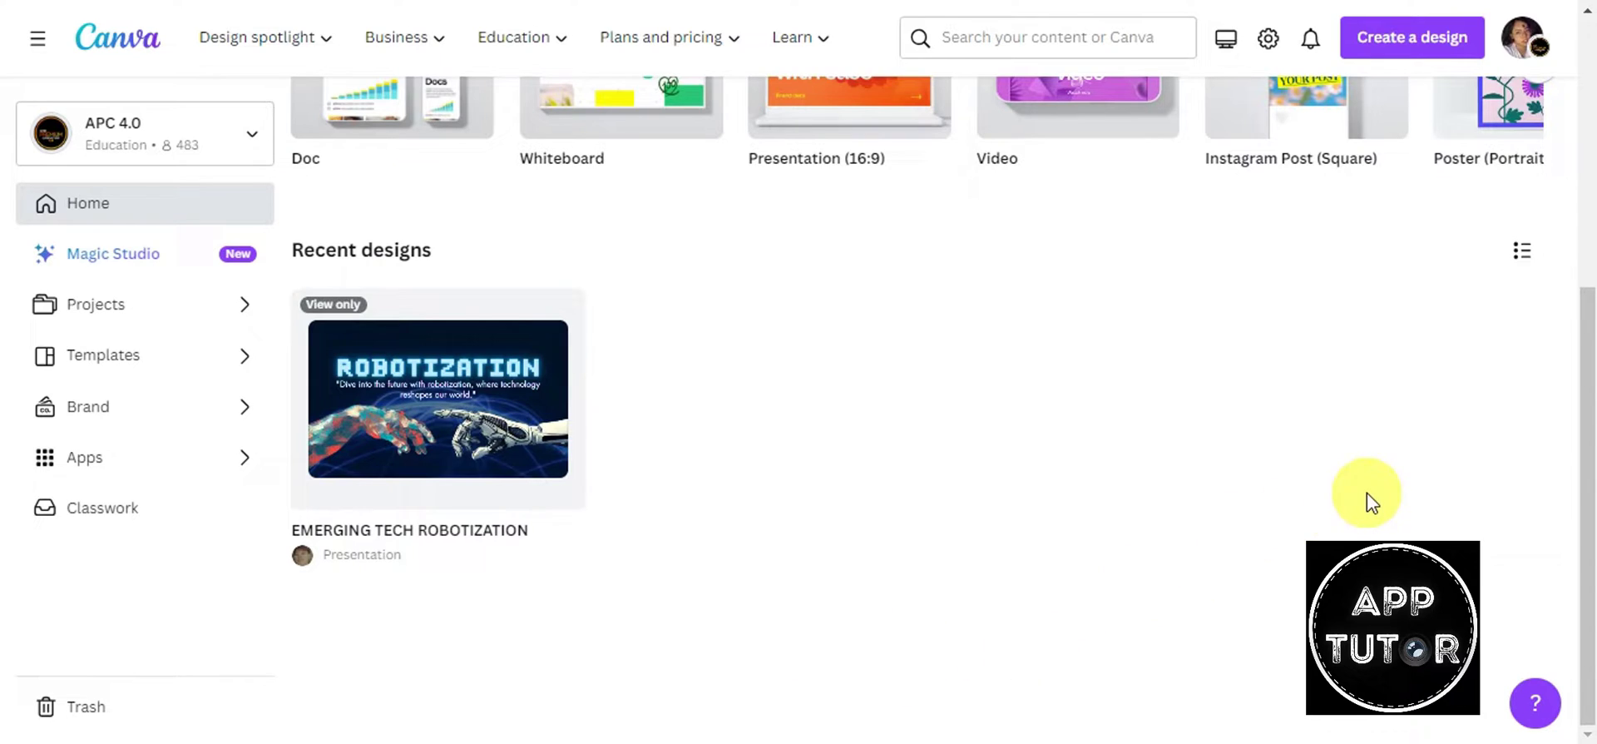
{"action": "scroll", "coordinate": [955, 502], "scroll_direction": "up", "scroll_amount": 5}
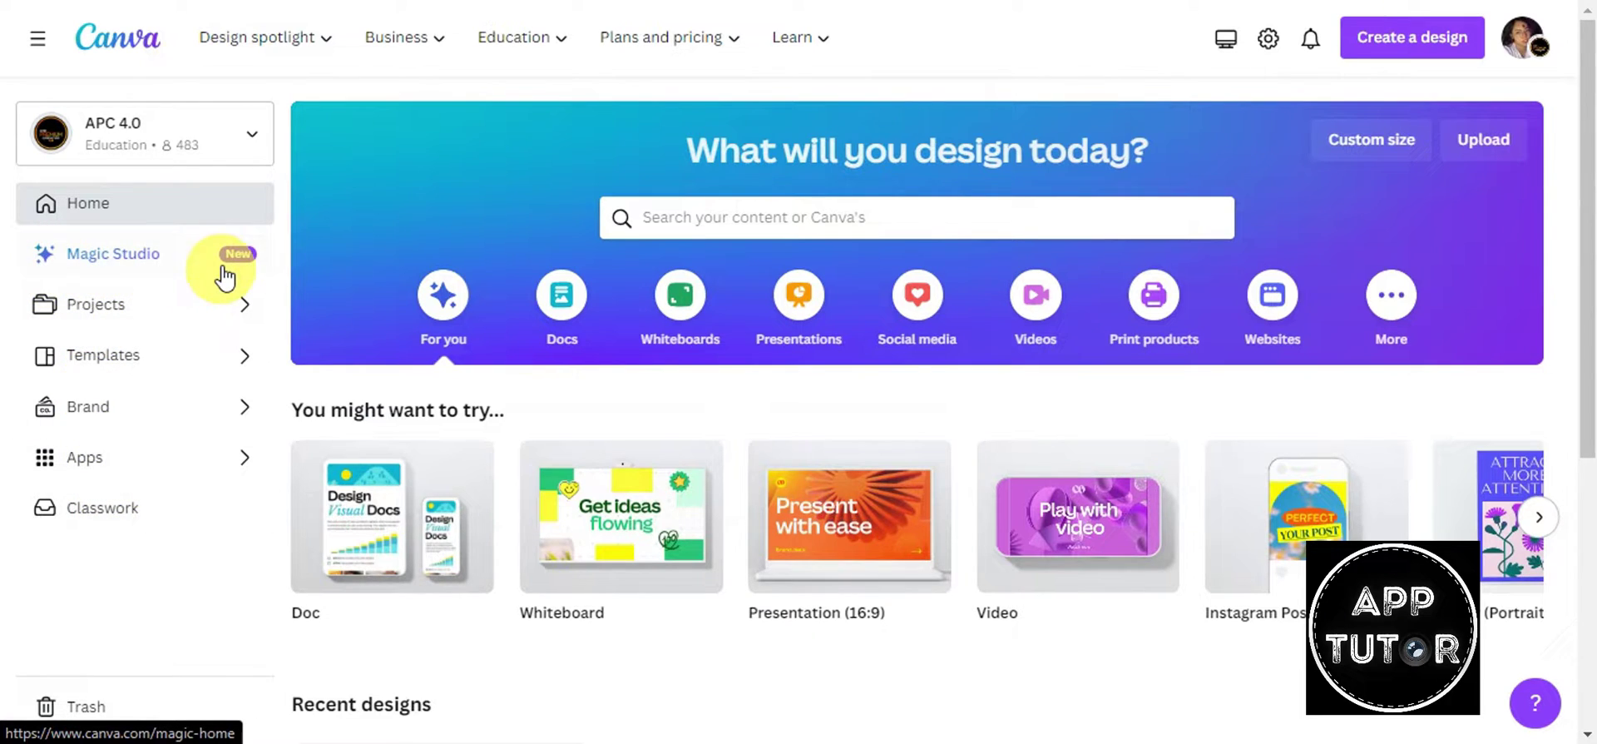
Step: Open Magic Studio, browse its AI app cards, and return to the Meet Magic Studio hero
{"action": "left_click", "coordinate": [179, 271]}
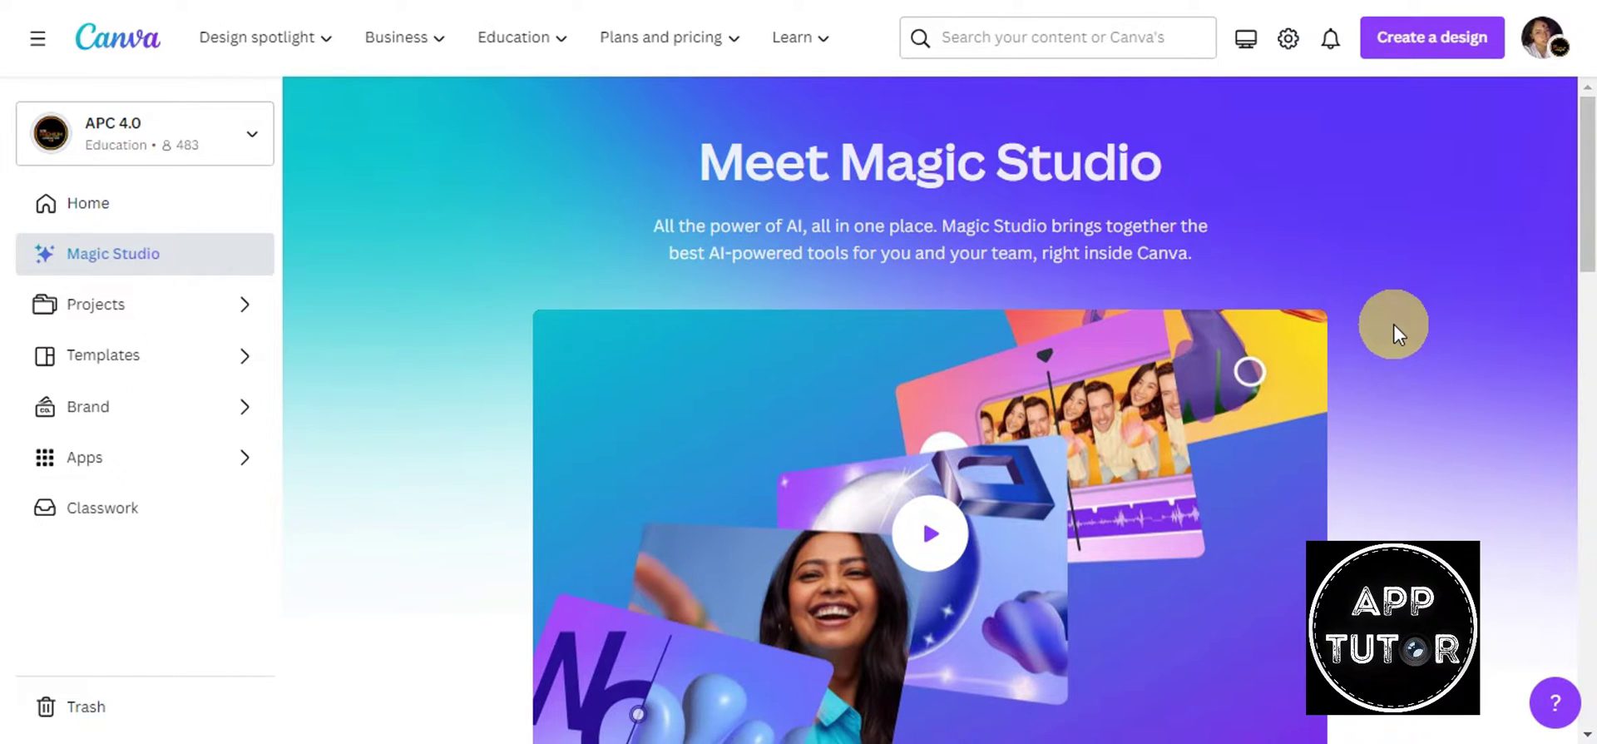
{"action": "scroll", "coordinate": [1337, 338], "scroll_direction": "down", "scroll_amount": 6}
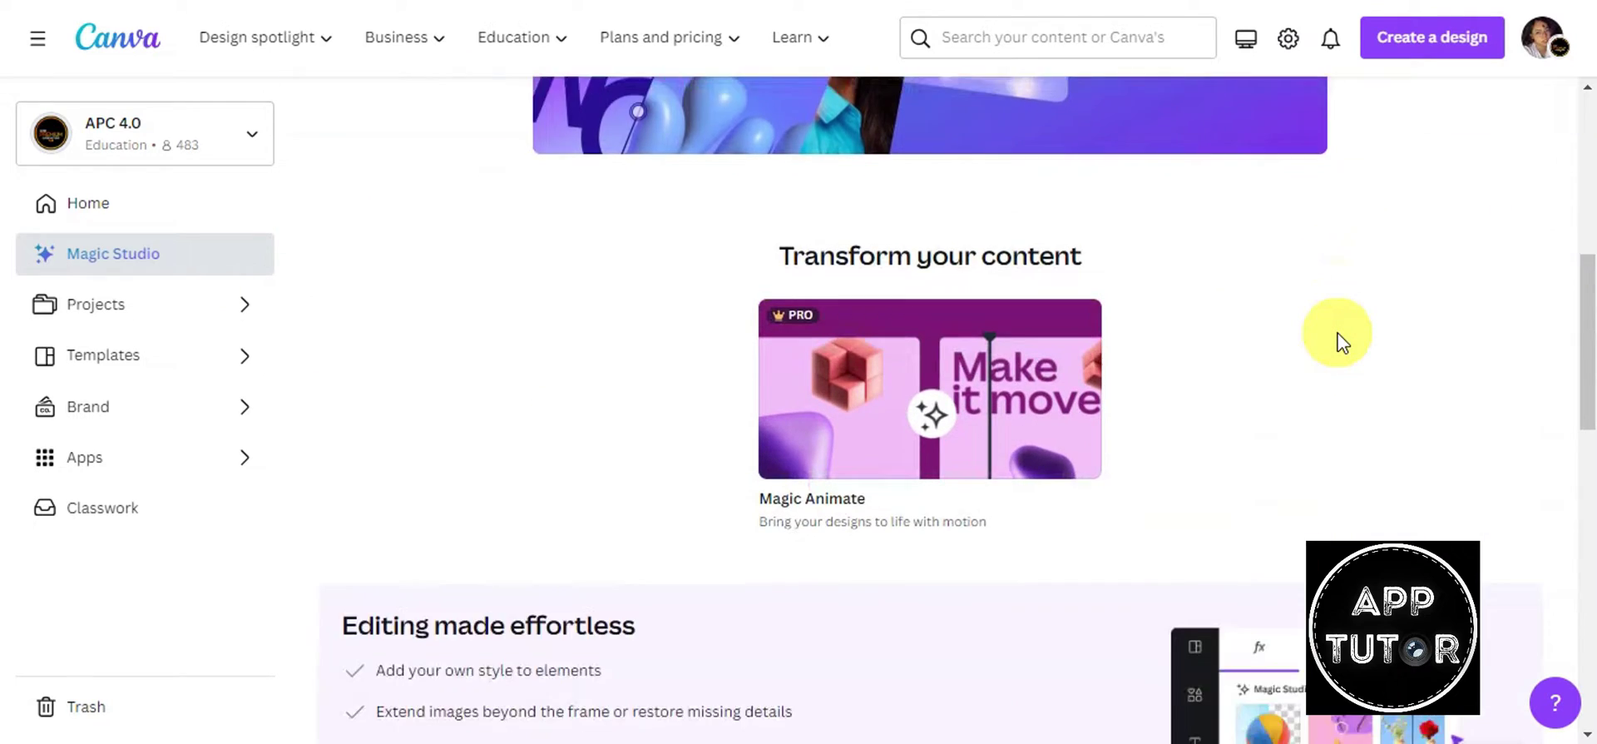
{"action": "scroll", "coordinate": [1336, 337], "scroll_direction": "down", "scroll_amount": 2}
{"action": "scroll", "coordinate": [1339, 341], "scroll_direction": "down", "scroll_amount": 5}
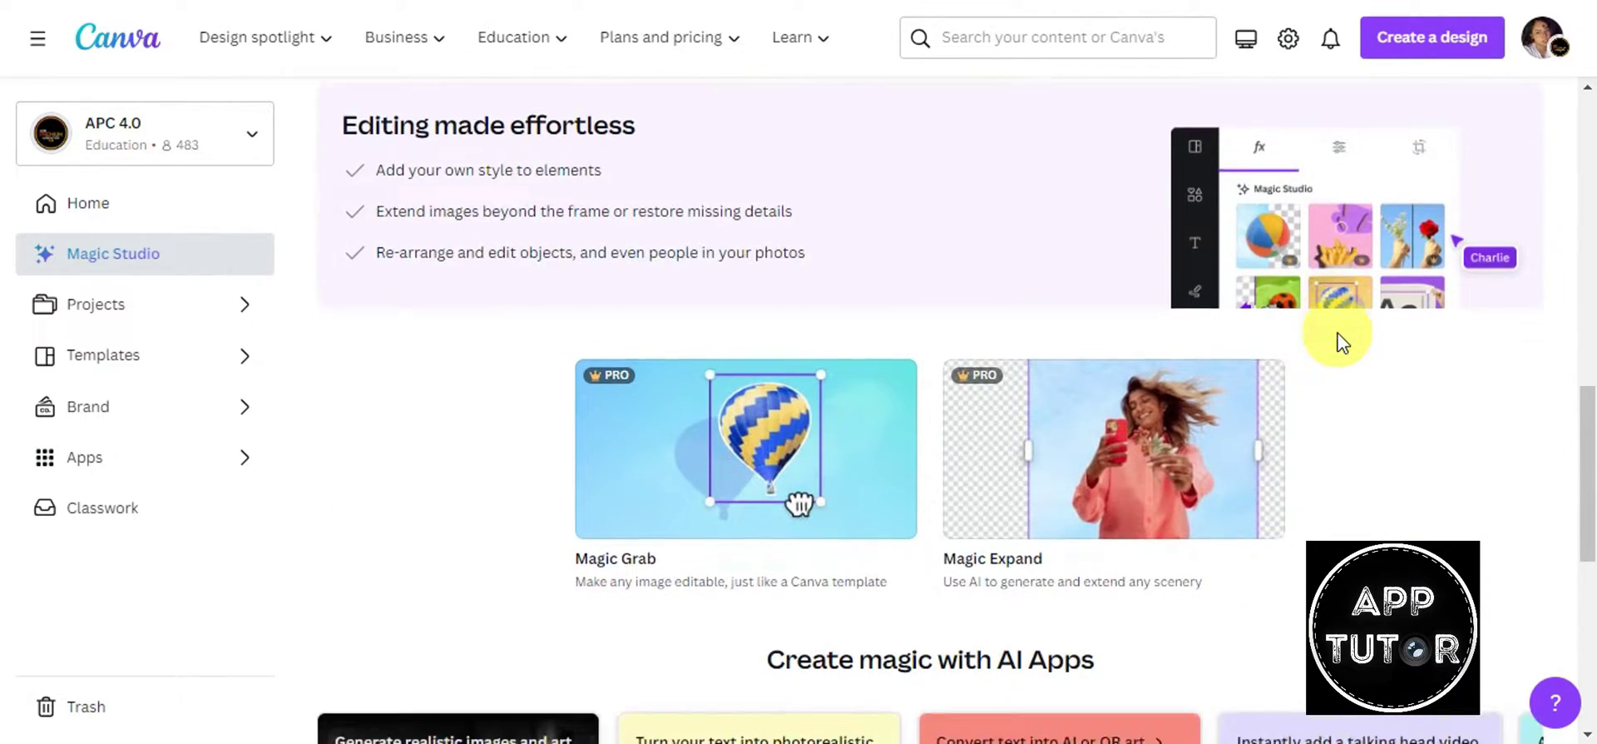
{"action": "scroll", "coordinate": [1248, 416], "scroll_direction": "down", "scroll_amount": 2}
{"action": "scroll", "coordinate": [1263, 481], "scroll_direction": "down", "scroll_amount": 1}
{"action": "scroll", "coordinate": [1259, 471], "scroll_direction": "up", "scroll_amount": 6}
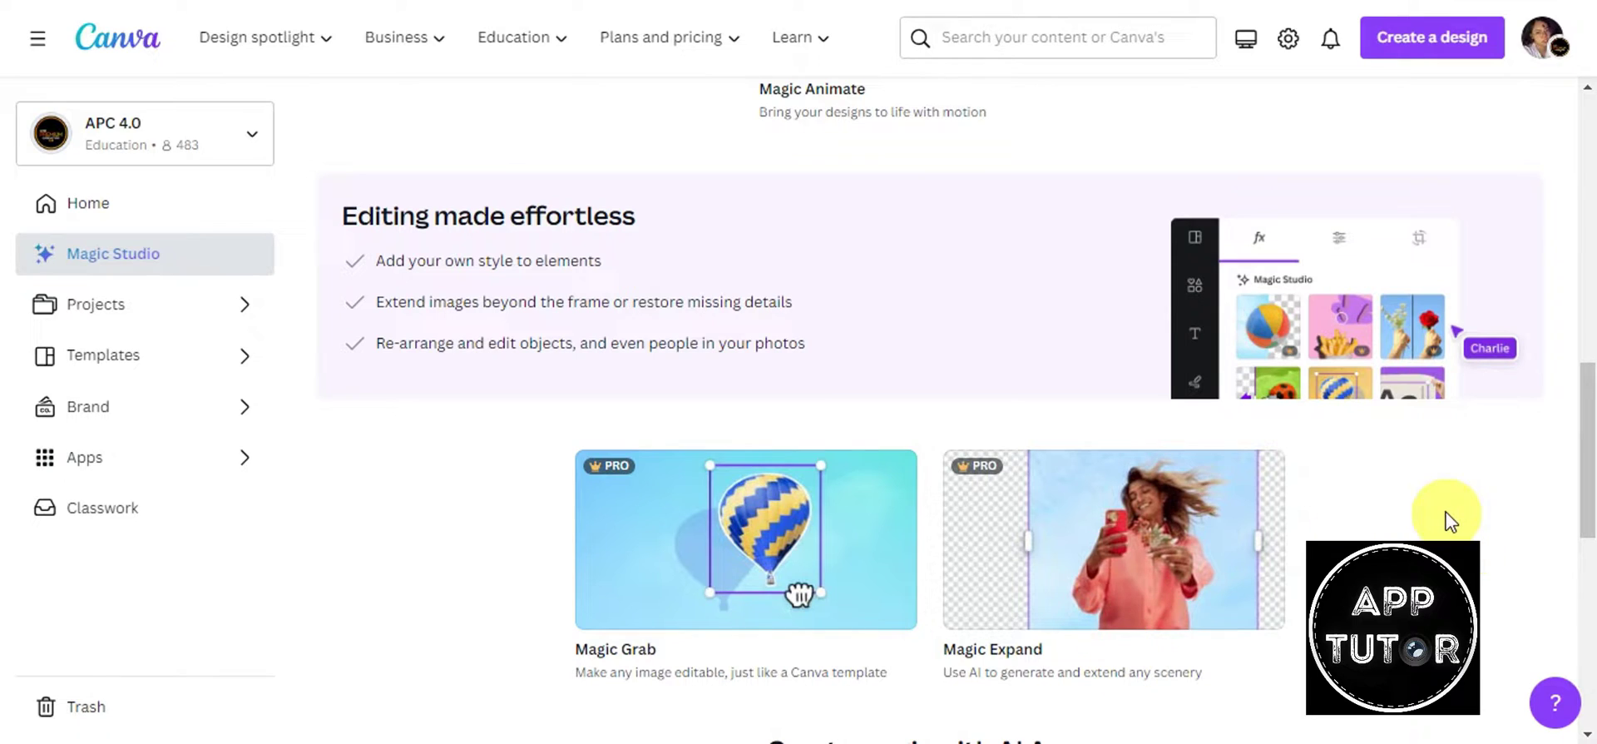
{"action": "scroll", "coordinate": [1184, 314], "scroll_direction": "down", "scroll_amount": 9}
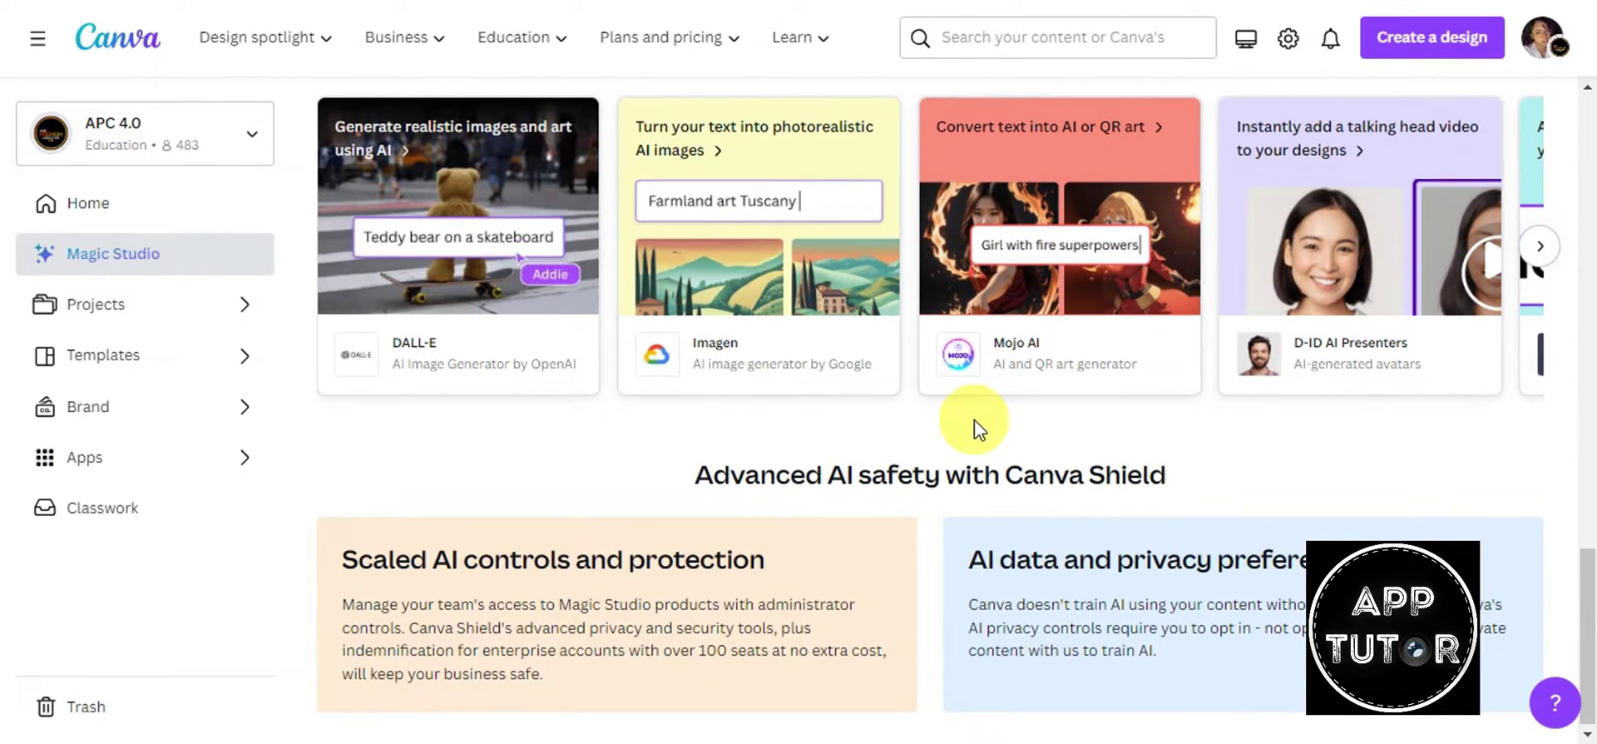
{"action": "left_click", "coordinate": [1539, 250]}
{"action": "scroll", "coordinate": [898, 346], "scroll_direction": "up", "scroll_amount": 10}
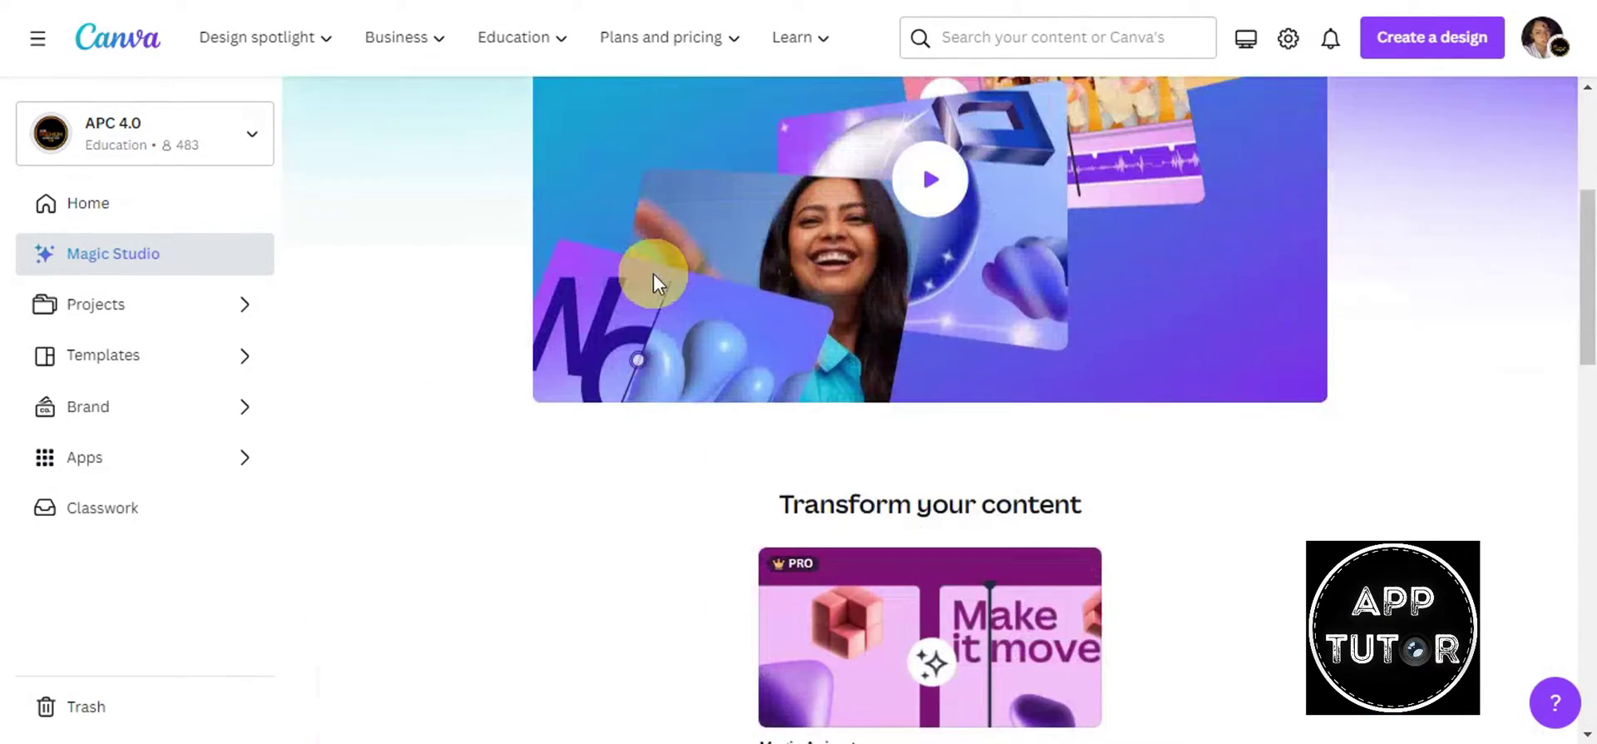
{"action": "scroll", "coordinate": [689, 316], "scroll_direction": "up", "scroll_amount": 3}
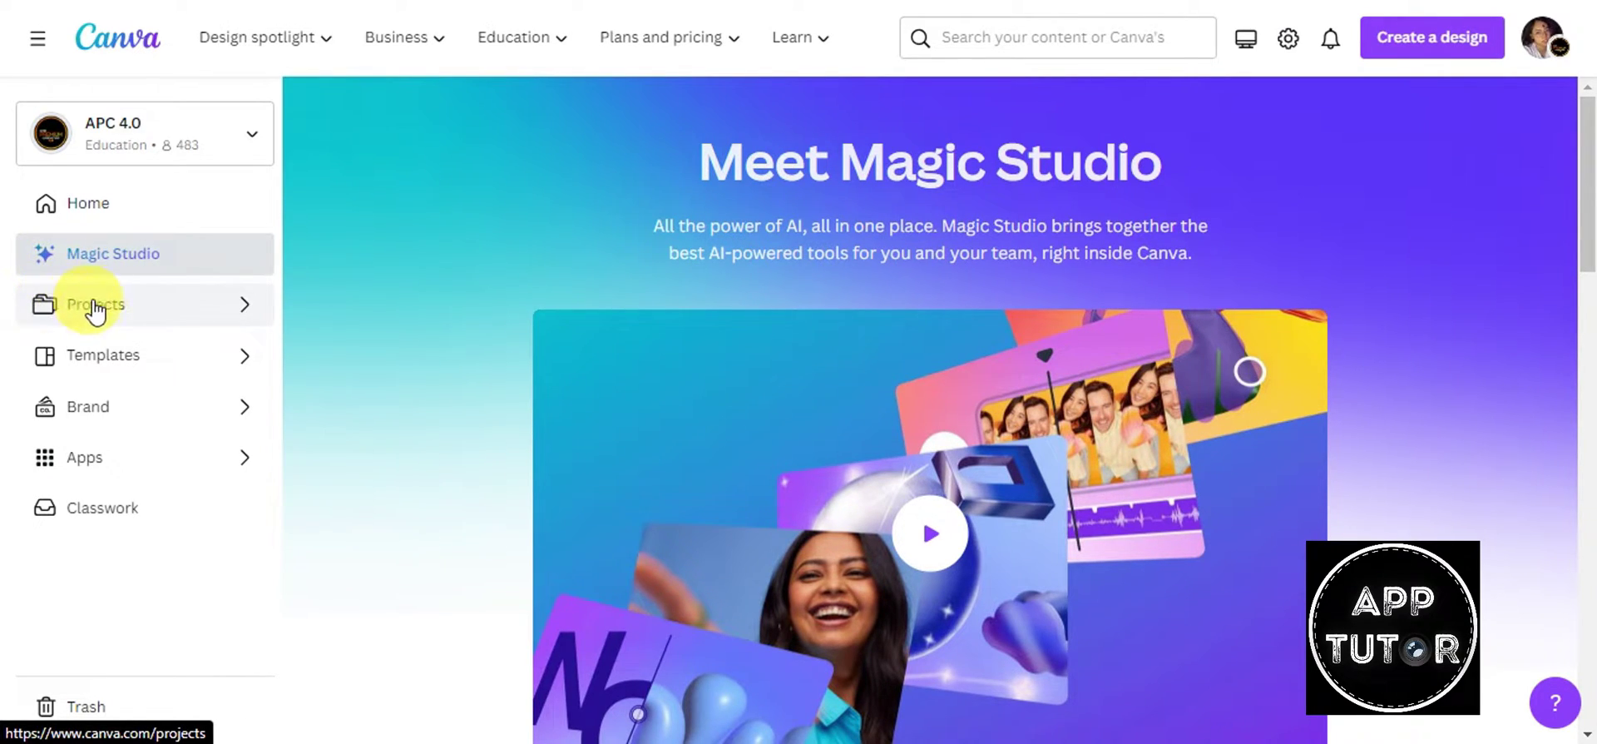
Step: Browse the Templates gallery categories, then go back to the Home dashboard
{"action": "left_click", "coordinate": [216, 370]}
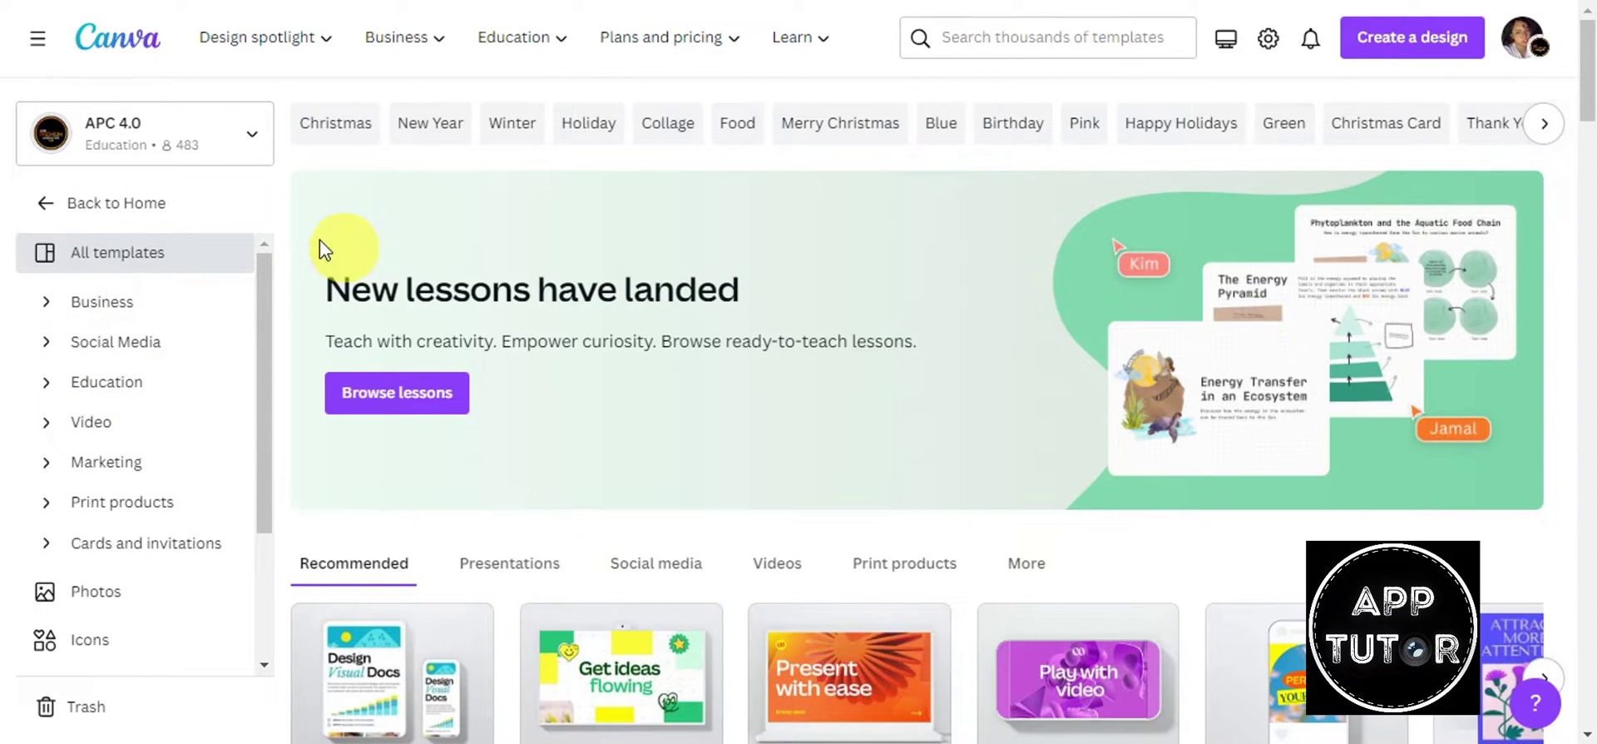
{"action": "scroll", "coordinate": [157, 320], "scroll_direction": "down", "scroll_amount": 4}
{"action": "scroll", "coordinate": [178, 562], "scroll_direction": "up", "scroll_amount": 4}
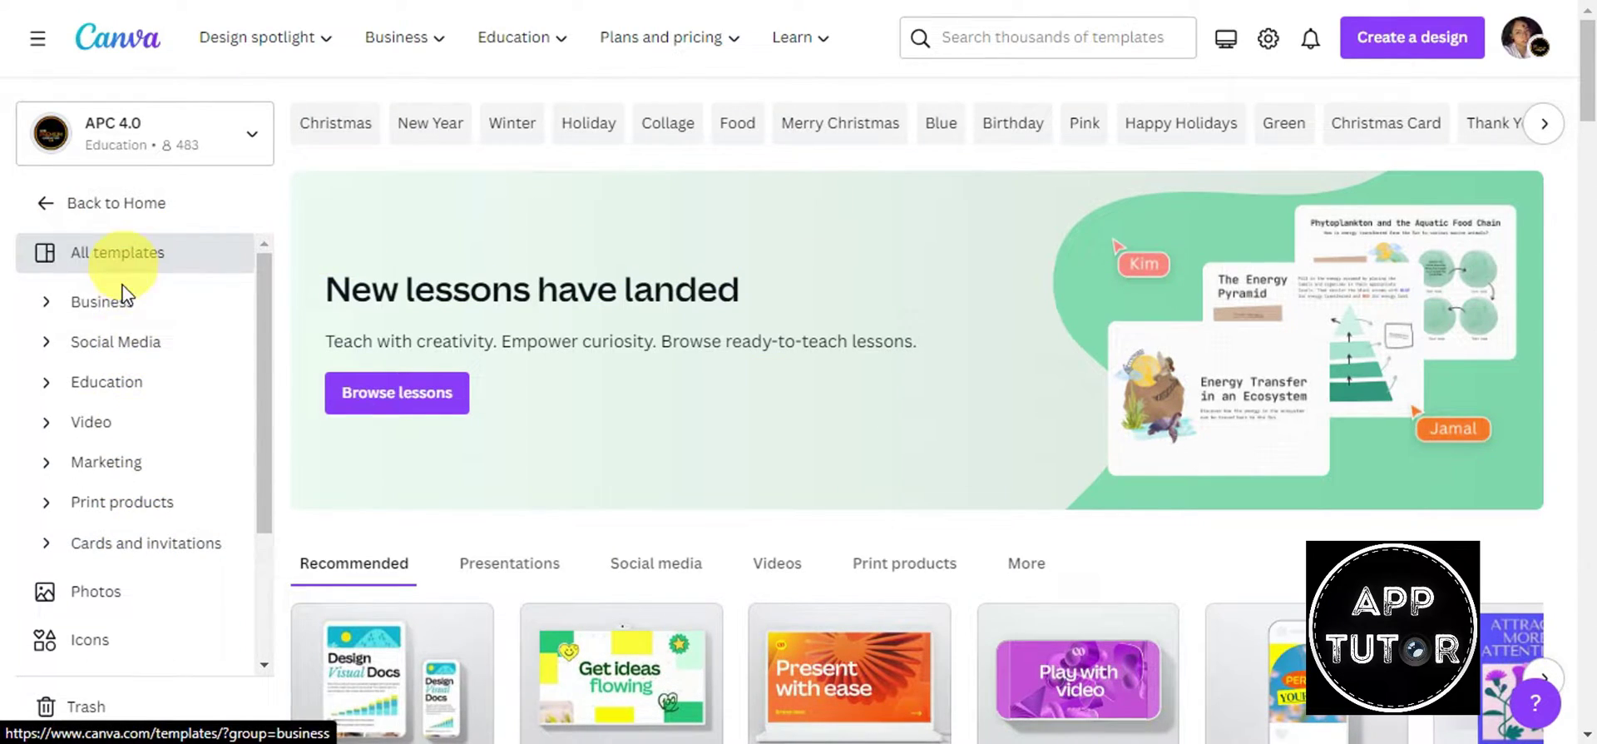
{"action": "scroll", "coordinate": [136, 574], "scroll_direction": "down", "scroll_amount": 3}
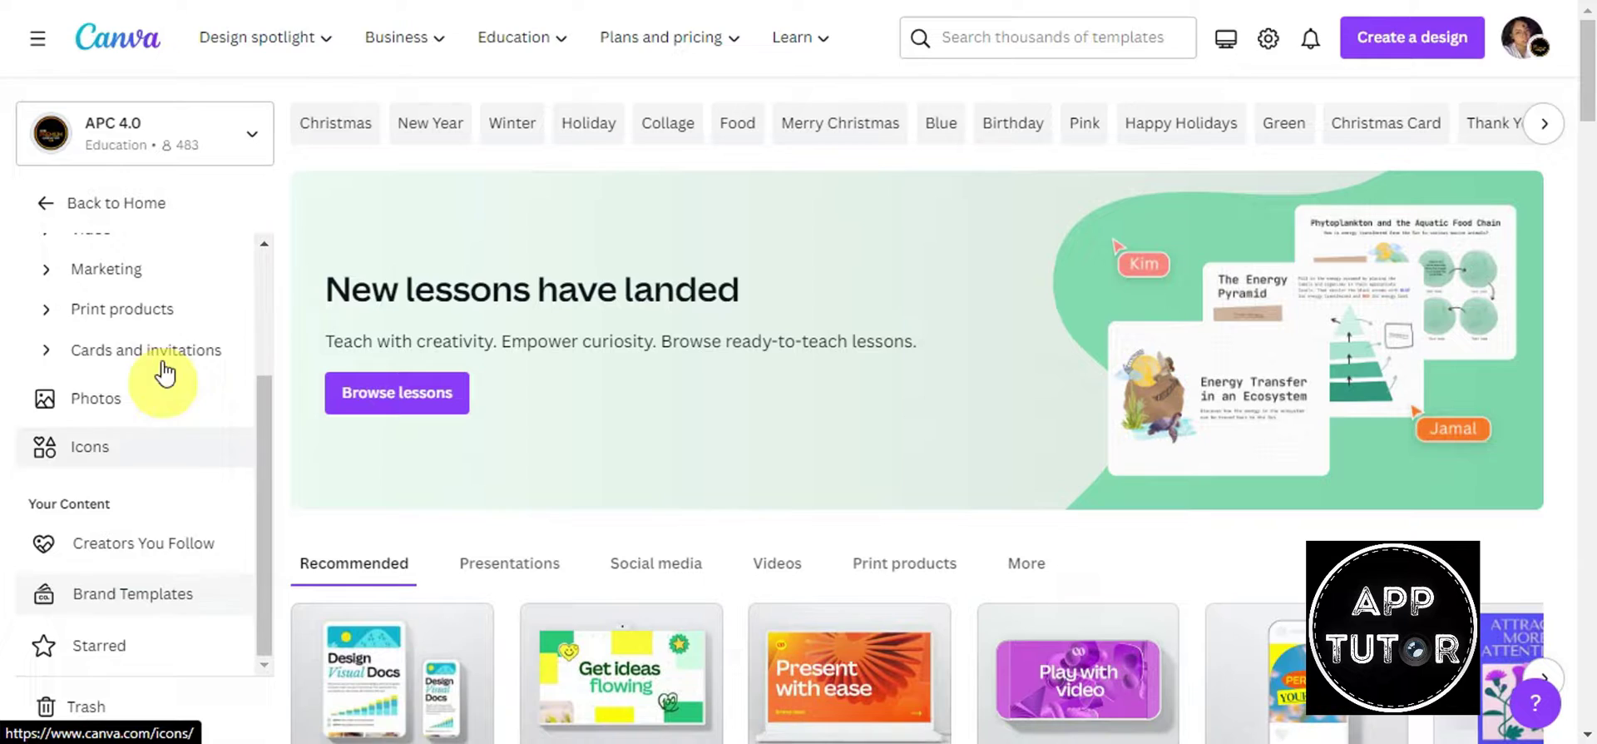
{"action": "scroll", "coordinate": [165, 373], "scroll_direction": "up", "scroll_amount": 3}
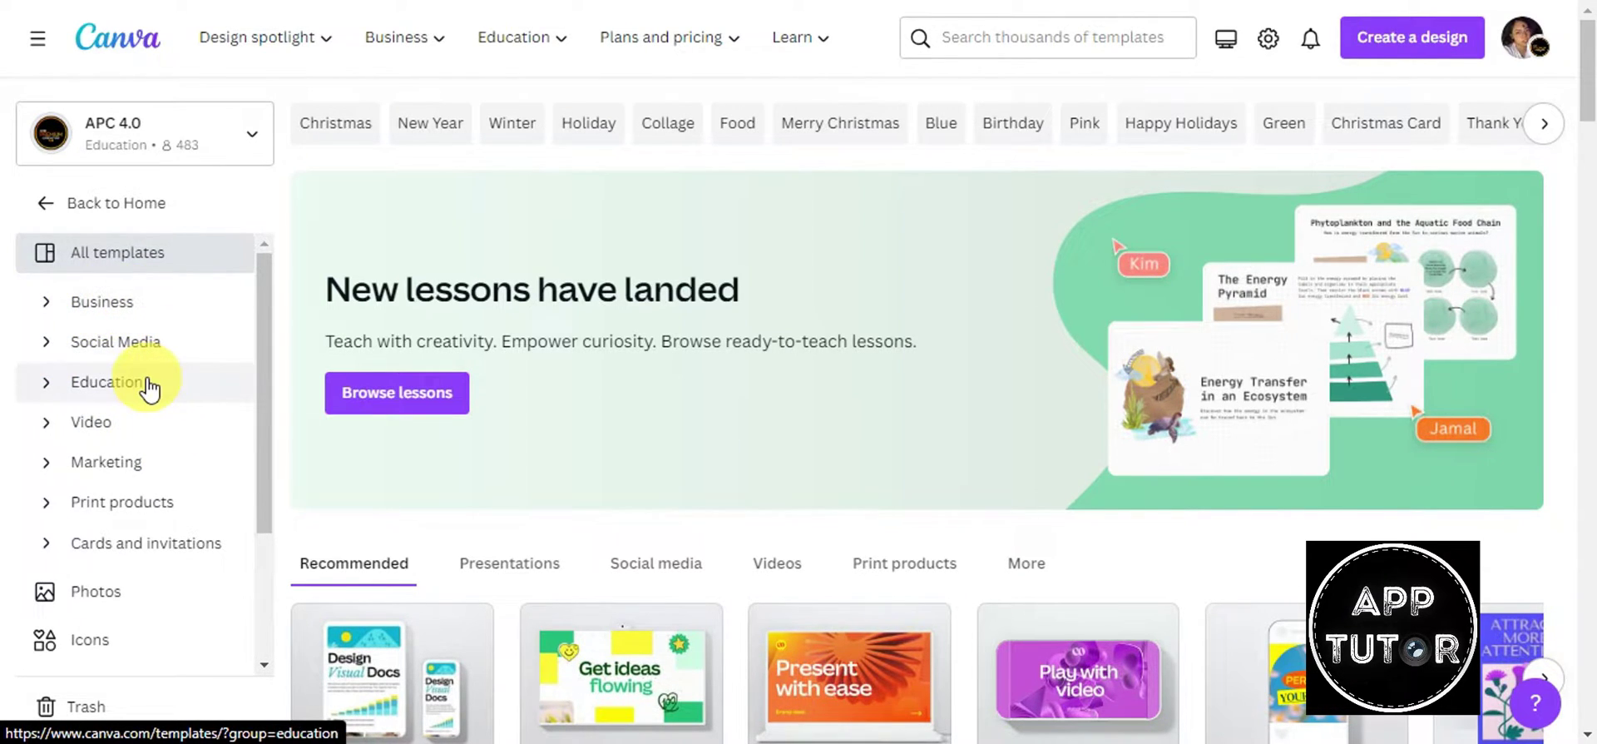
{"action": "left_click", "coordinate": [46, 212]}
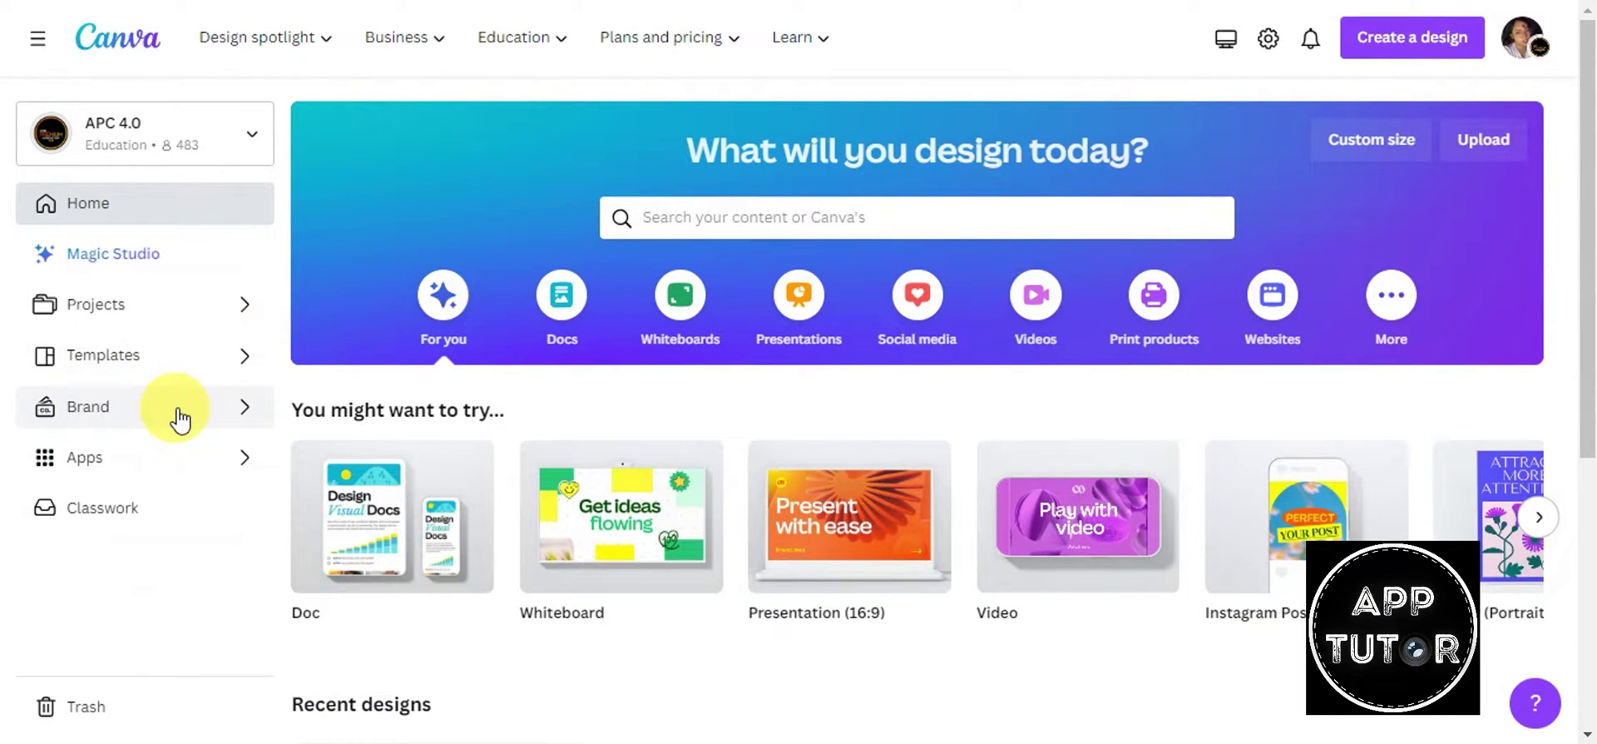
{"action": "left_click", "coordinate": [123, 467]}
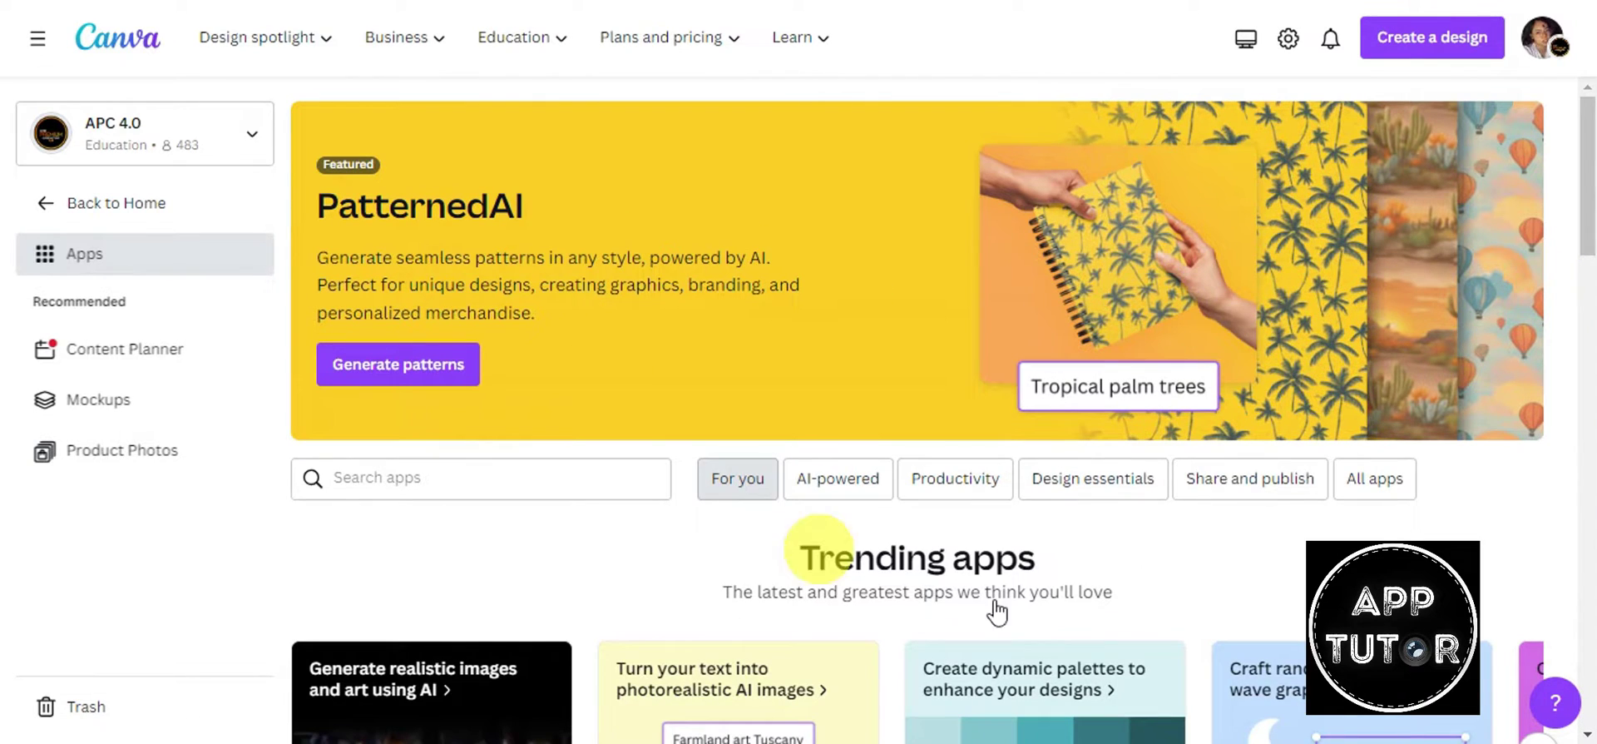
{"action": "scroll", "coordinate": [910, 362], "scroll_direction": "down", "scroll_amount": 4}
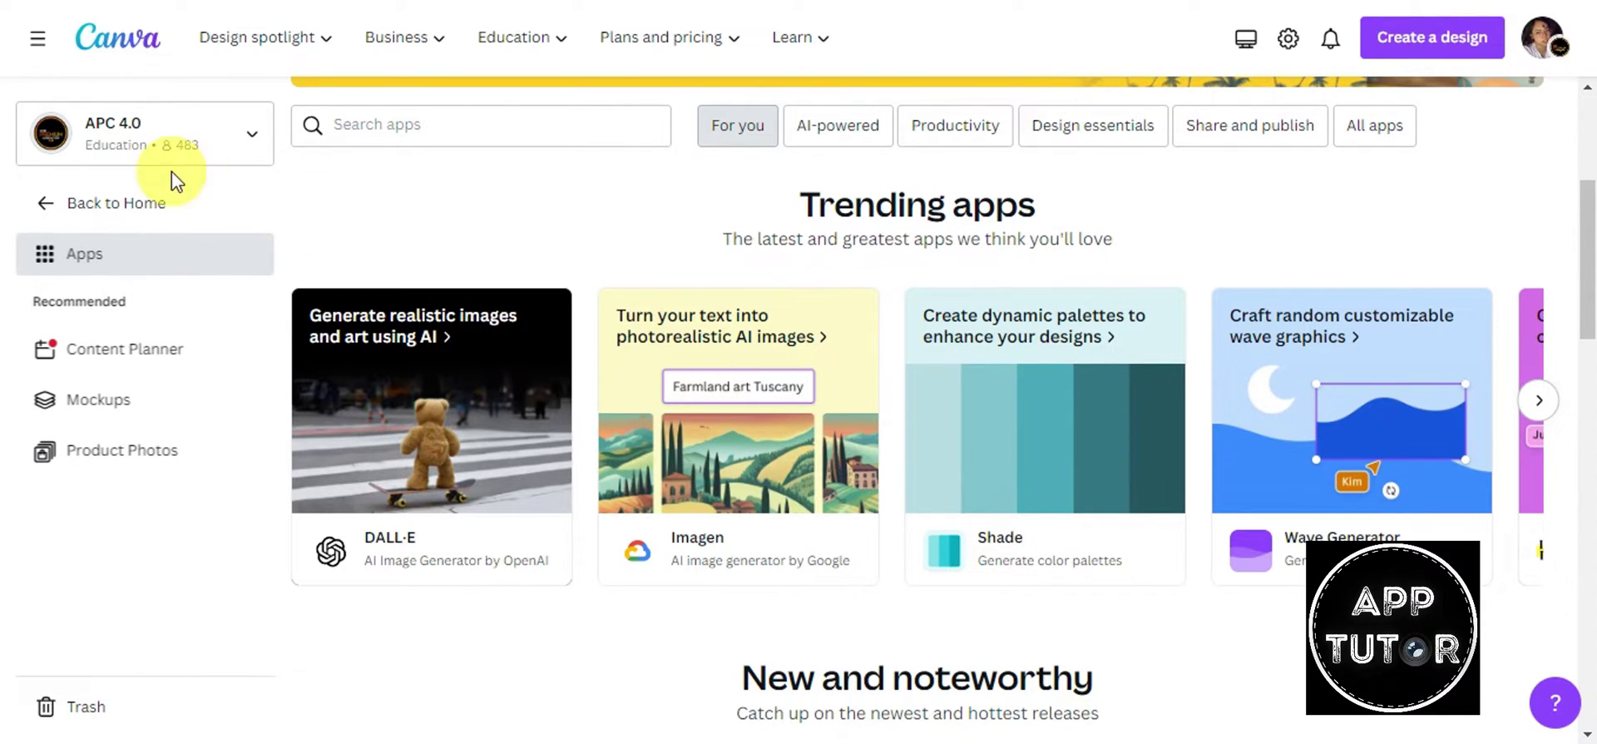
{"action": "left_click", "coordinate": [51, 205]}
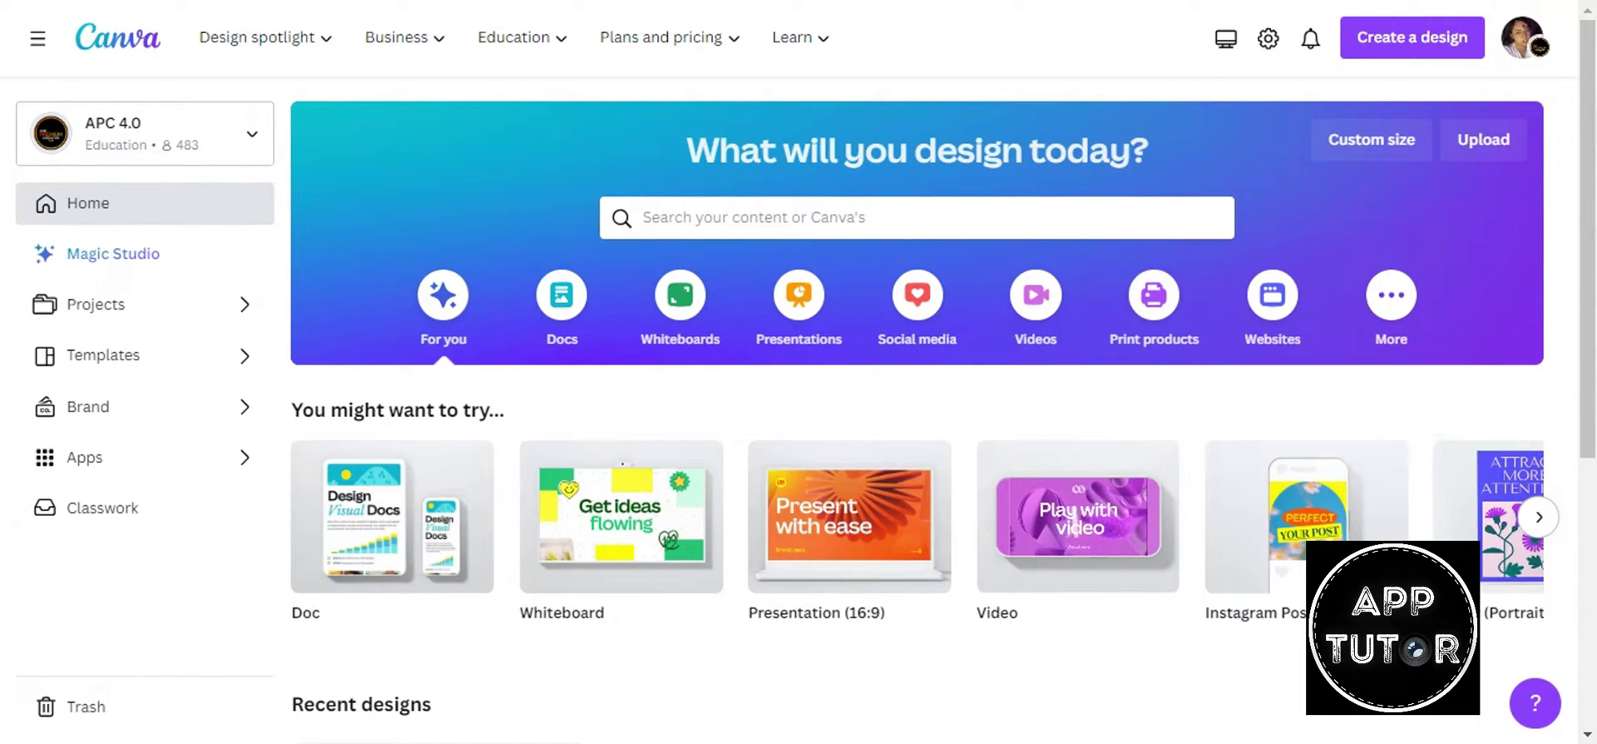
Step: Create a new custom-size design of 80 × 80 px
{"action": "left_click", "coordinate": [1383, 42]}
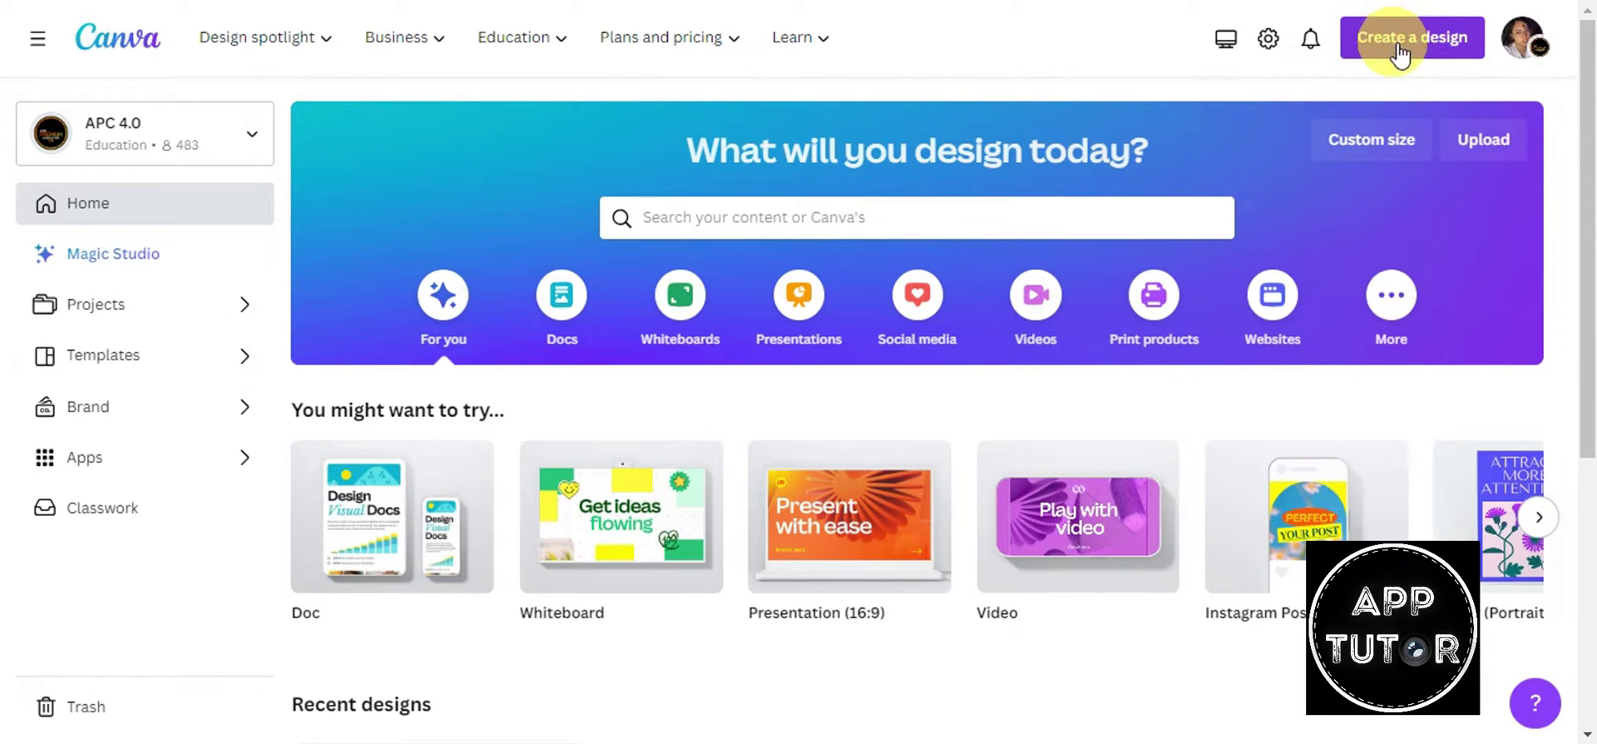
{"action": "left_click", "coordinate": [1410, 57]}
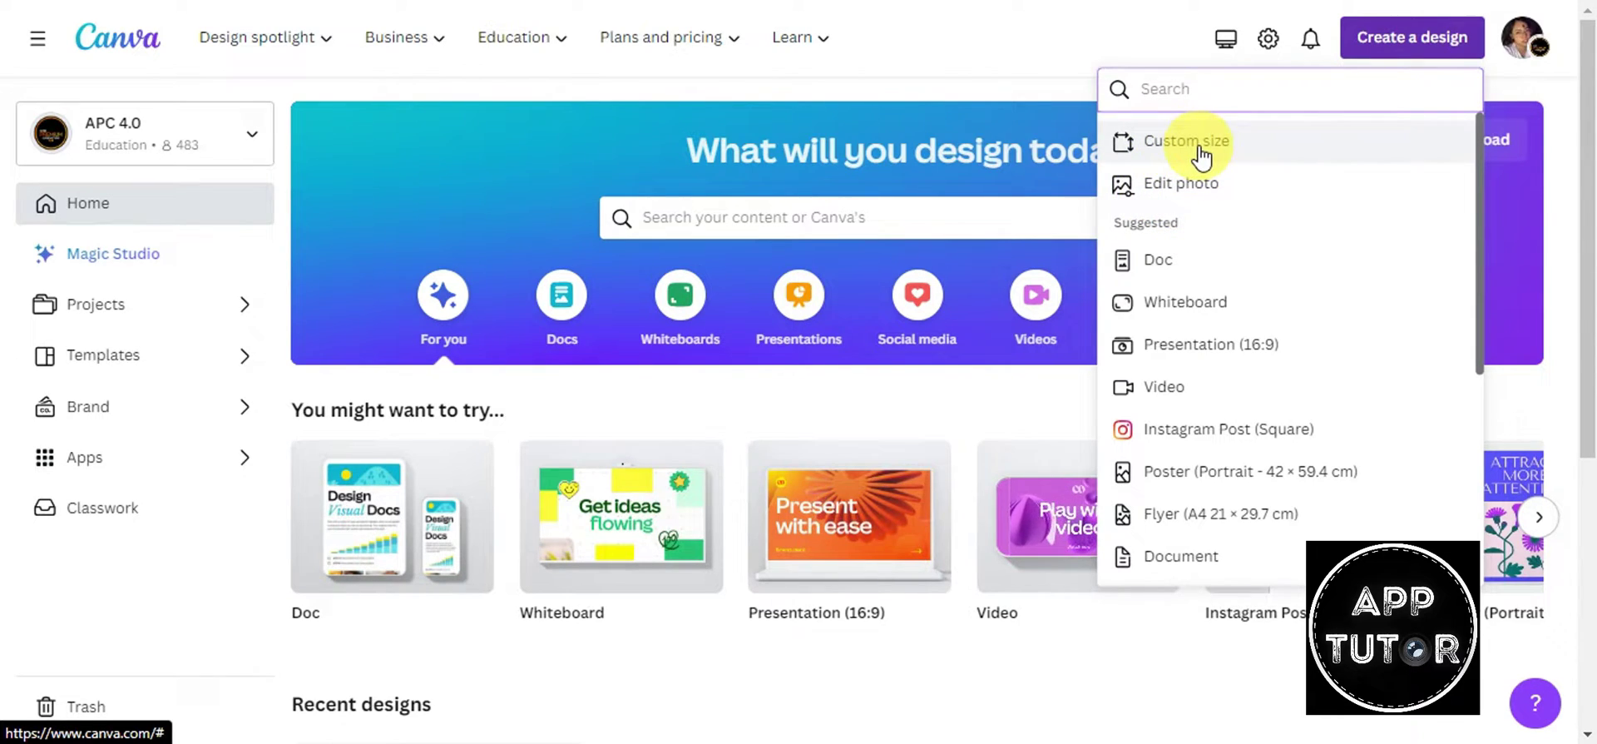
{"action": "left_click", "coordinate": [1204, 150]}
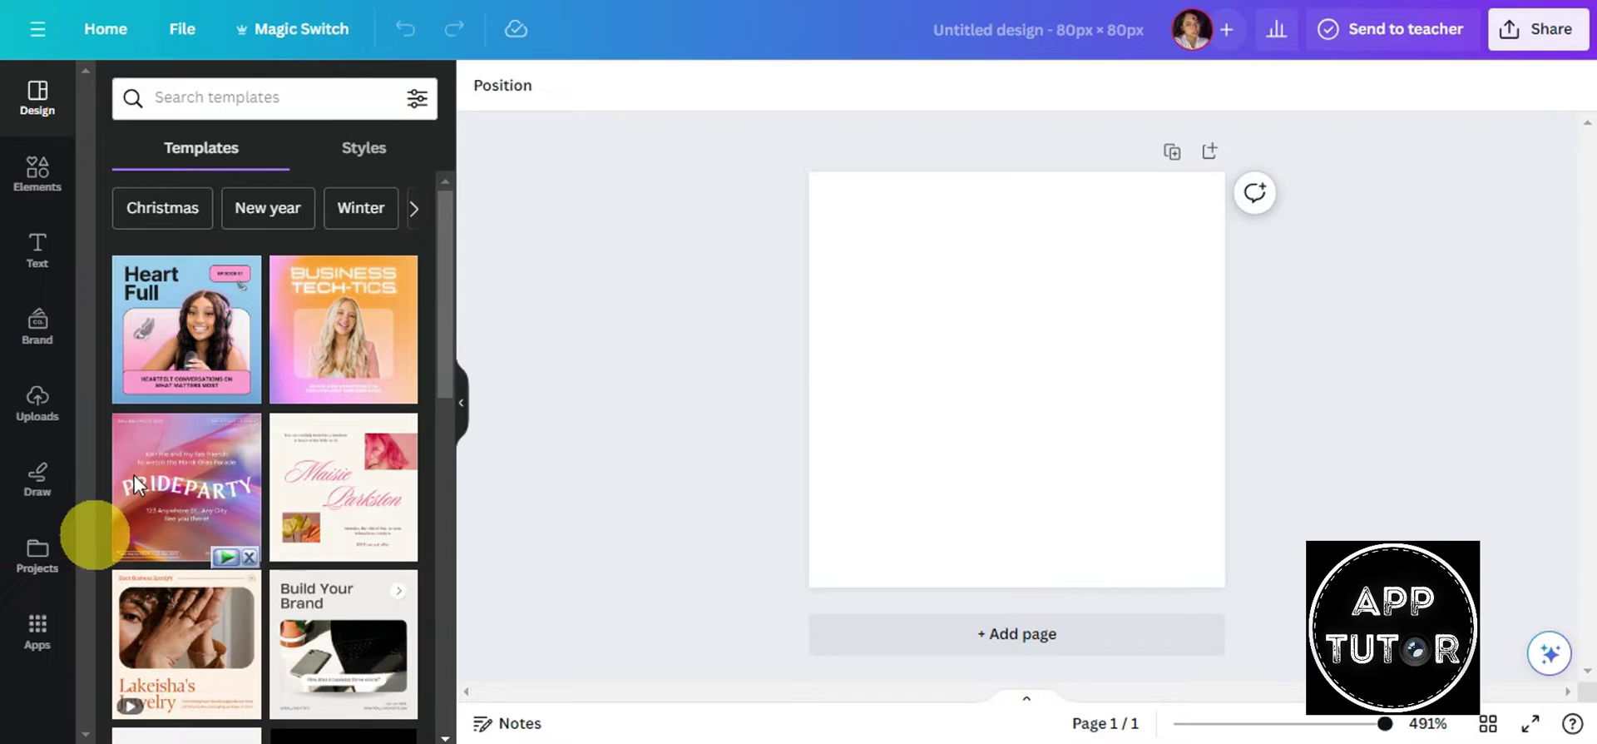
{"action": "scroll", "coordinate": [195, 578], "scroll_direction": "down", "scroll_amount": 5}
{"action": "scroll", "coordinate": [191, 588], "scroll_direction": "up", "scroll_amount": 5}
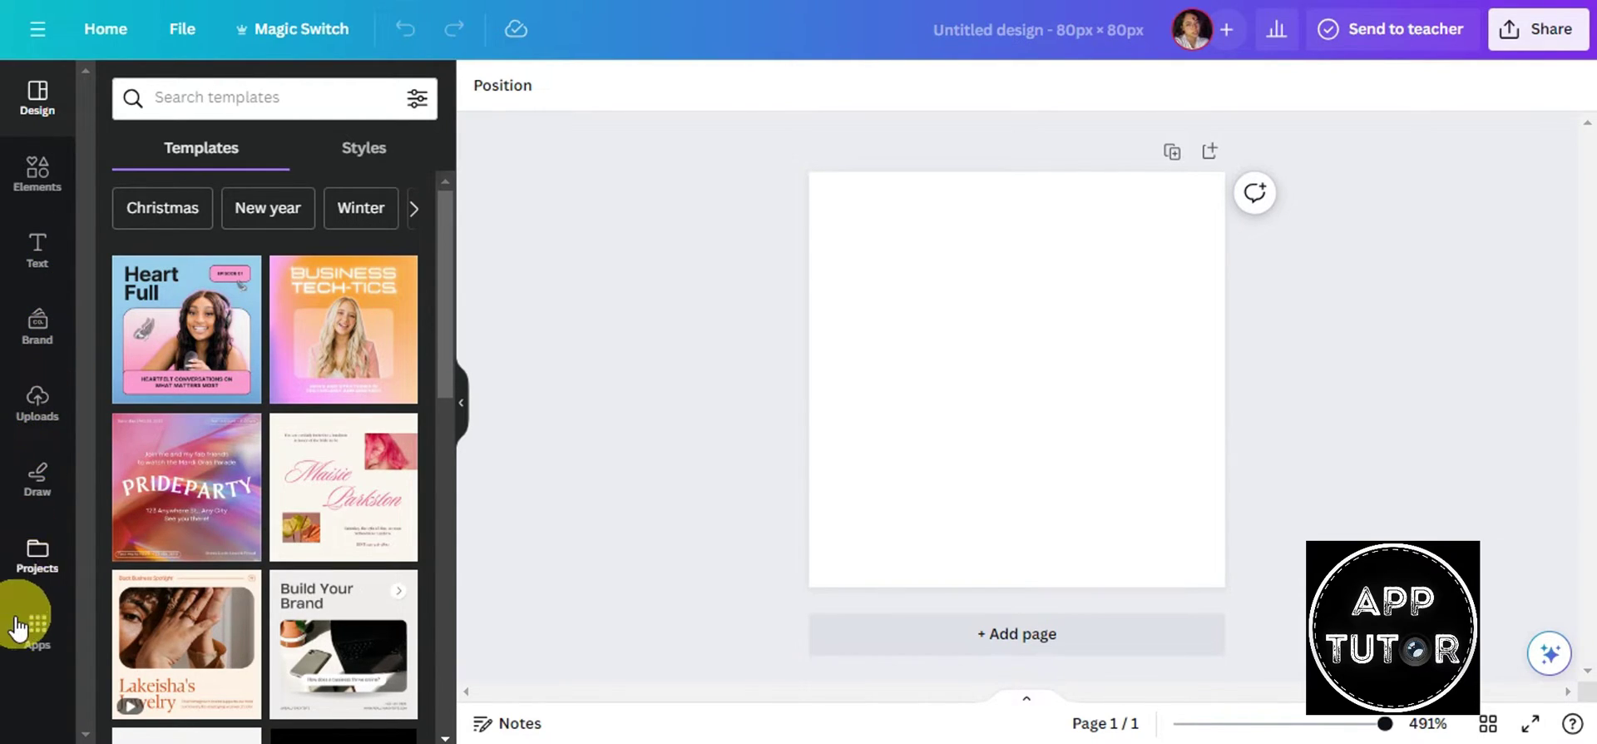
Step: Check the Uploads panel's Videos and Audio options, then switch to the Elements library
{"action": "left_click", "coordinate": [38, 401]}
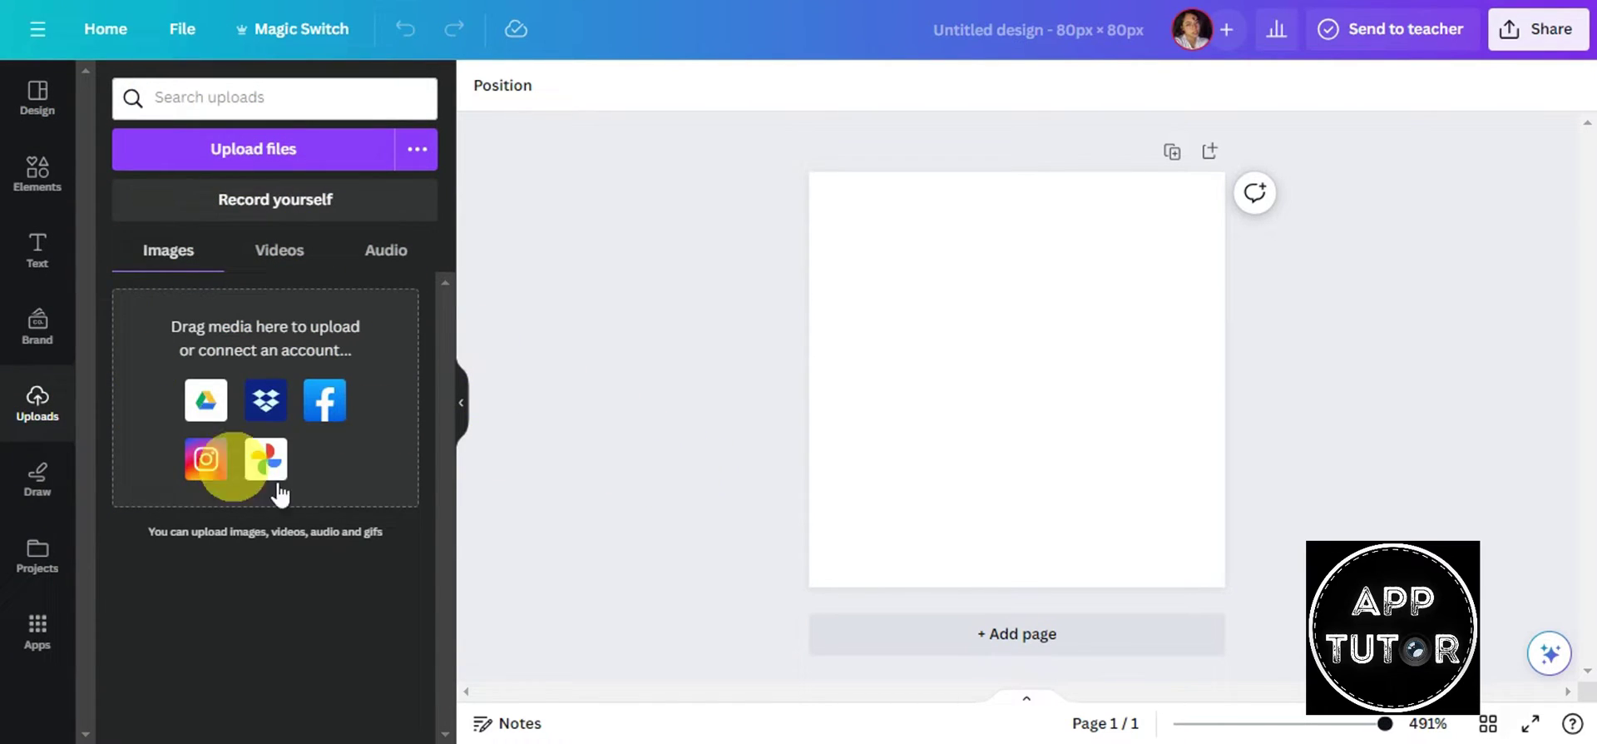
{"action": "left_click", "coordinate": [263, 263]}
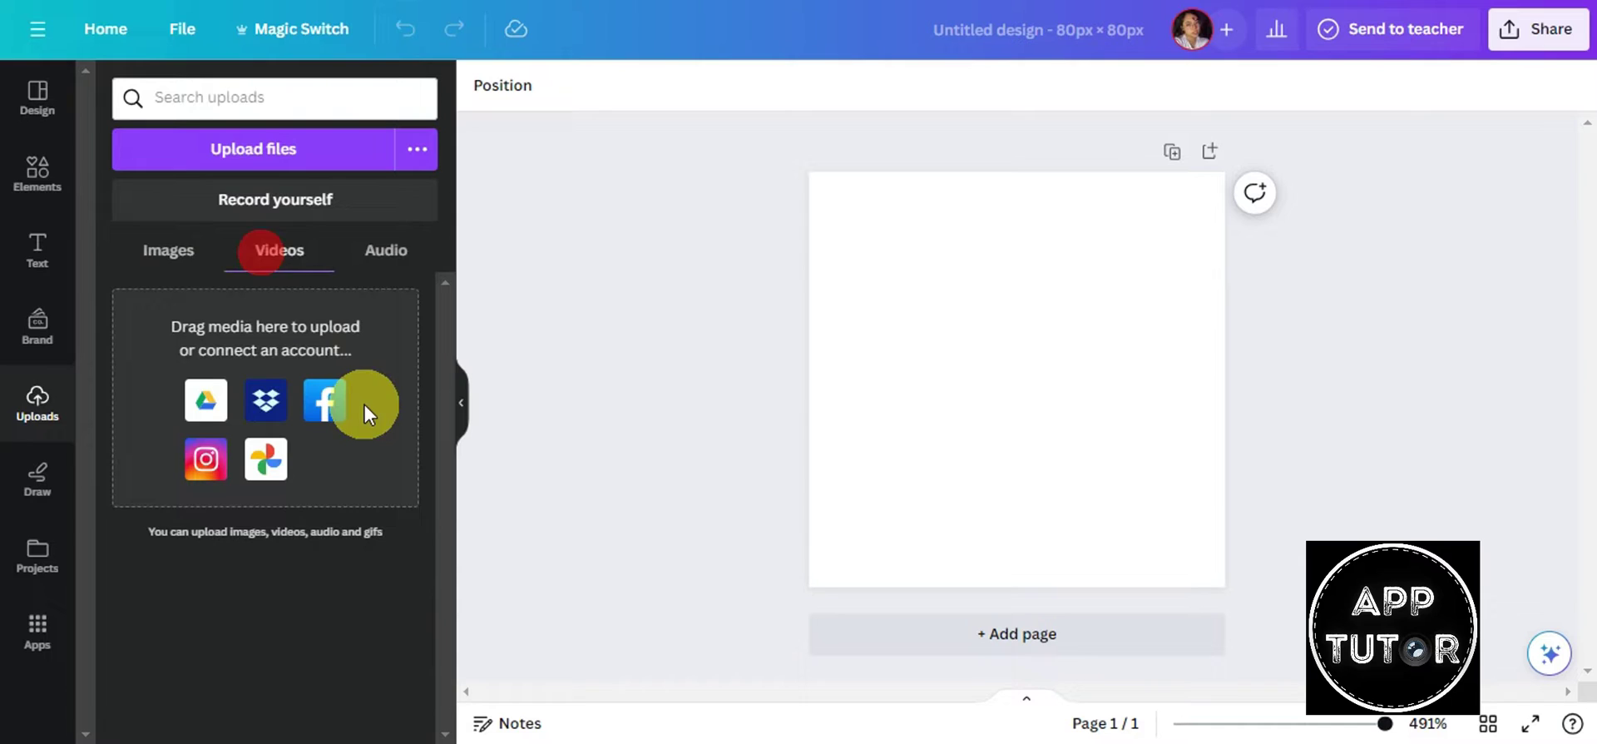
{"action": "left_click", "coordinate": [384, 253]}
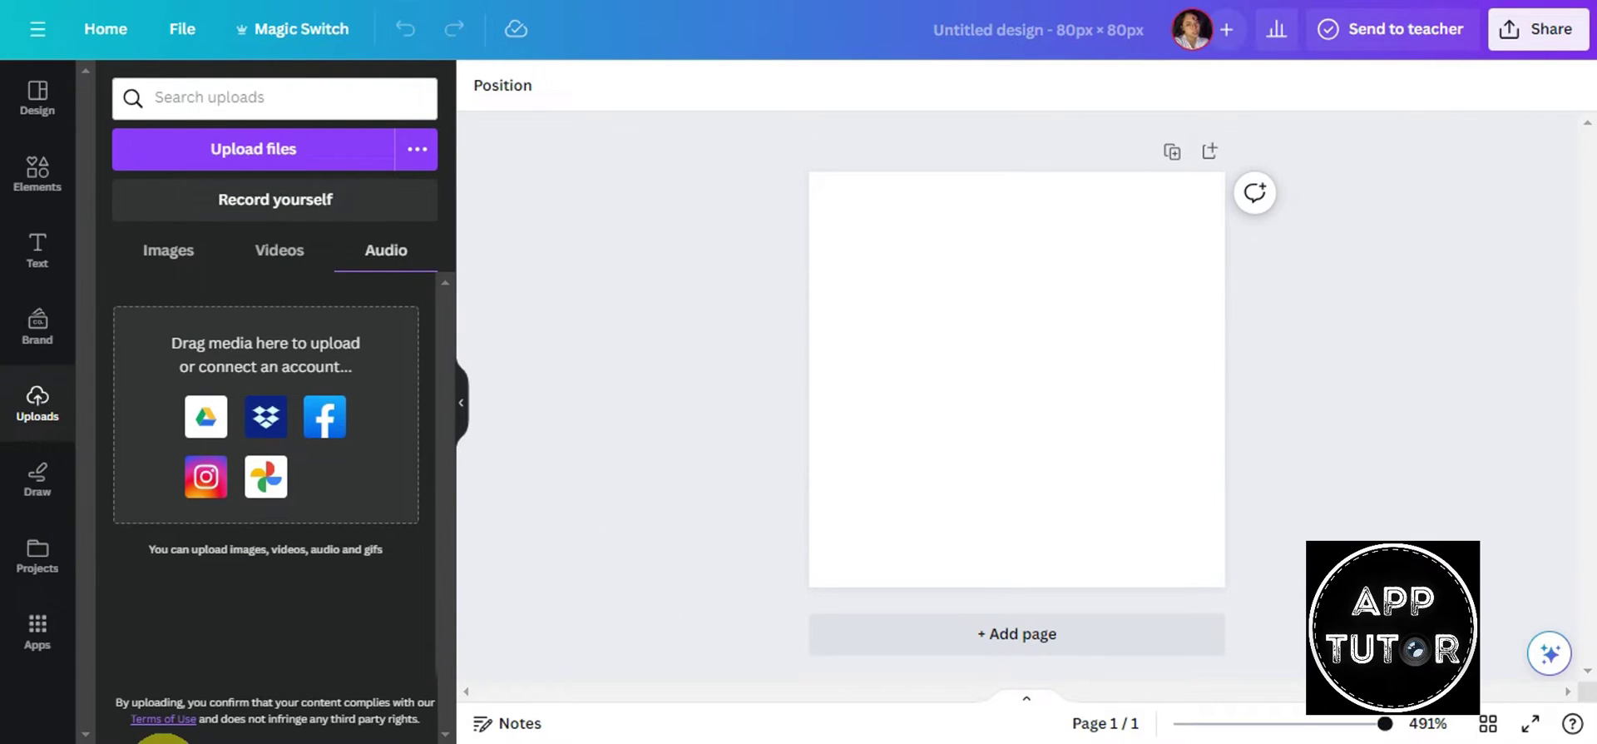
{"action": "left_click", "coordinate": [52, 188]}
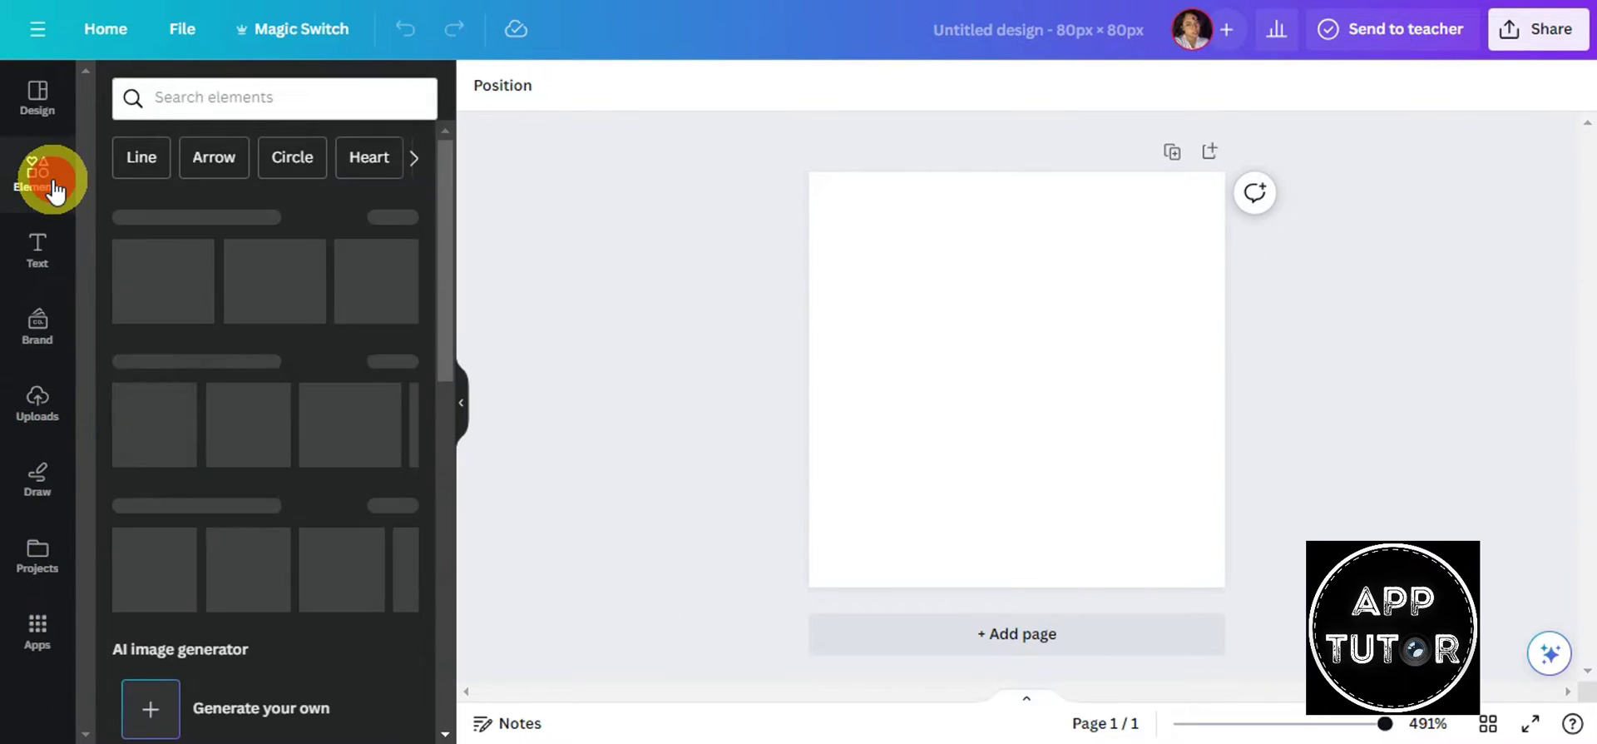
Step: Search Elements for MOON and add the 32-second moon video clip
{"action": "left_click", "coordinate": [240, 101]}
{"action": "type", "text": "MOON"}
{"action": "key", "text": "Return"}
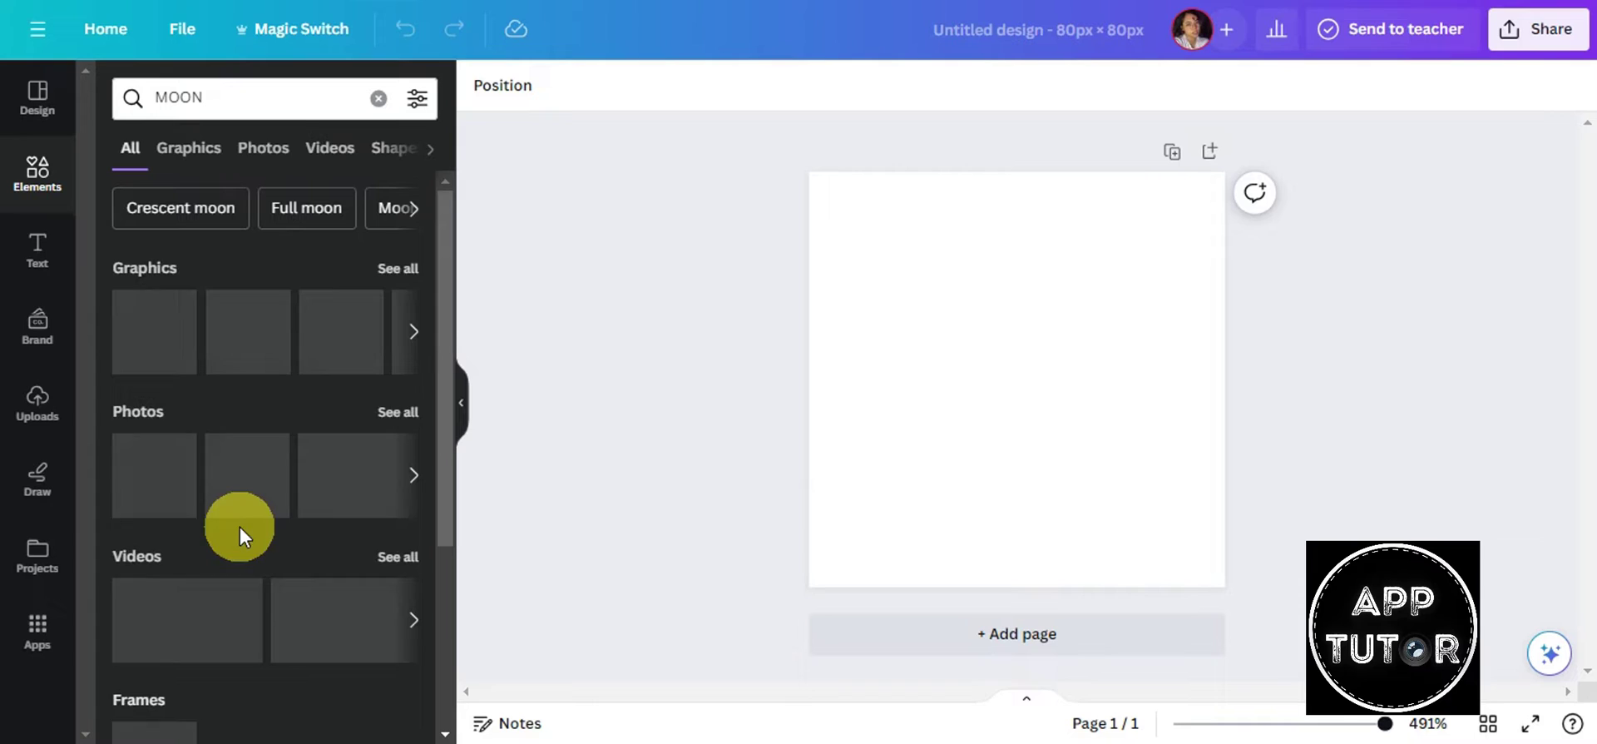
{"action": "left_click", "coordinate": [333, 159]}
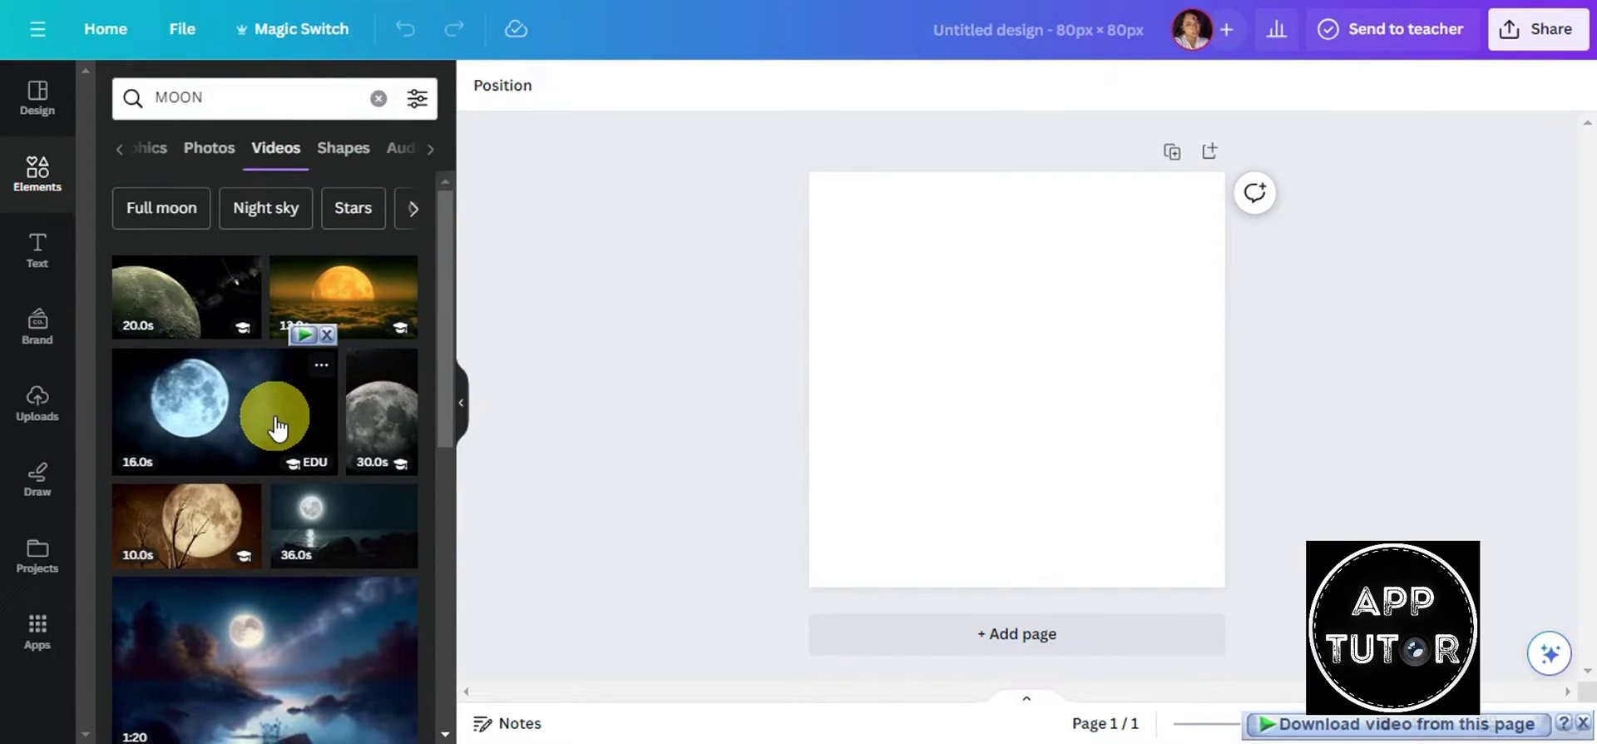
{"action": "scroll", "coordinate": [277, 428], "scroll_direction": "down", "scroll_amount": 10}
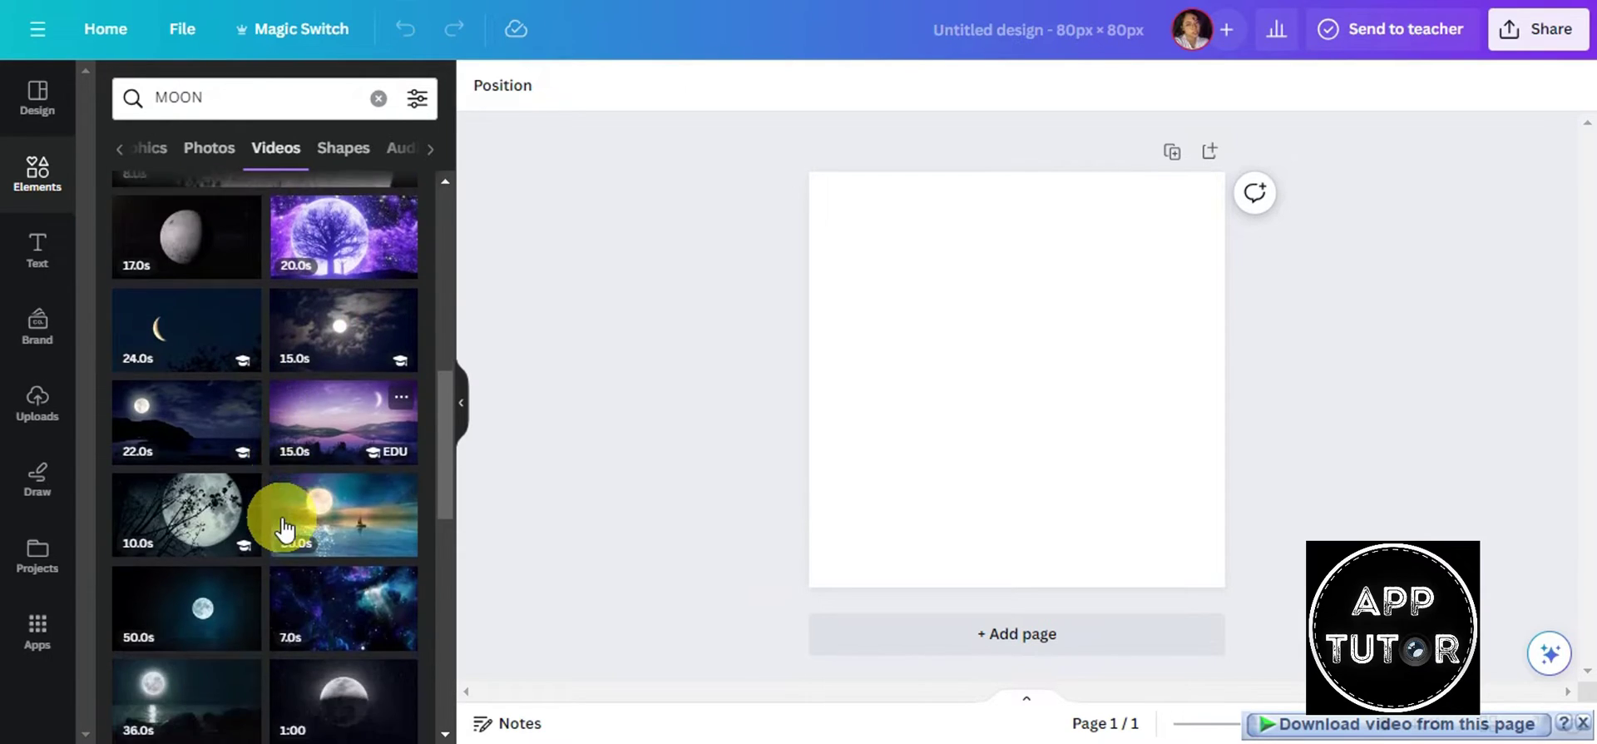
{"action": "scroll", "coordinate": [283, 526], "scroll_direction": "down", "scroll_amount": 5}
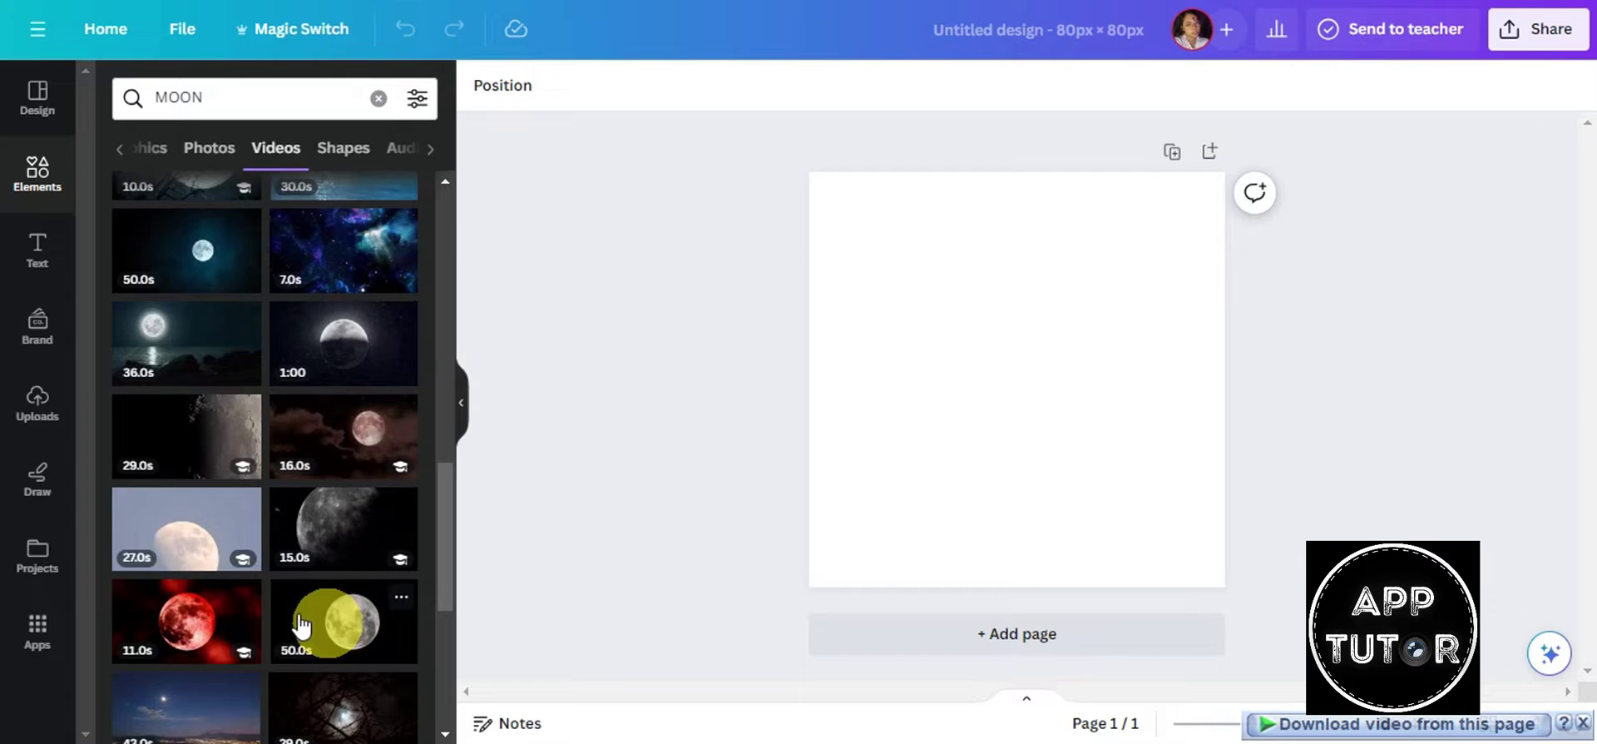
{"action": "scroll", "coordinate": [301, 625], "scroll_direction": "down", "scroll_amount": 10}
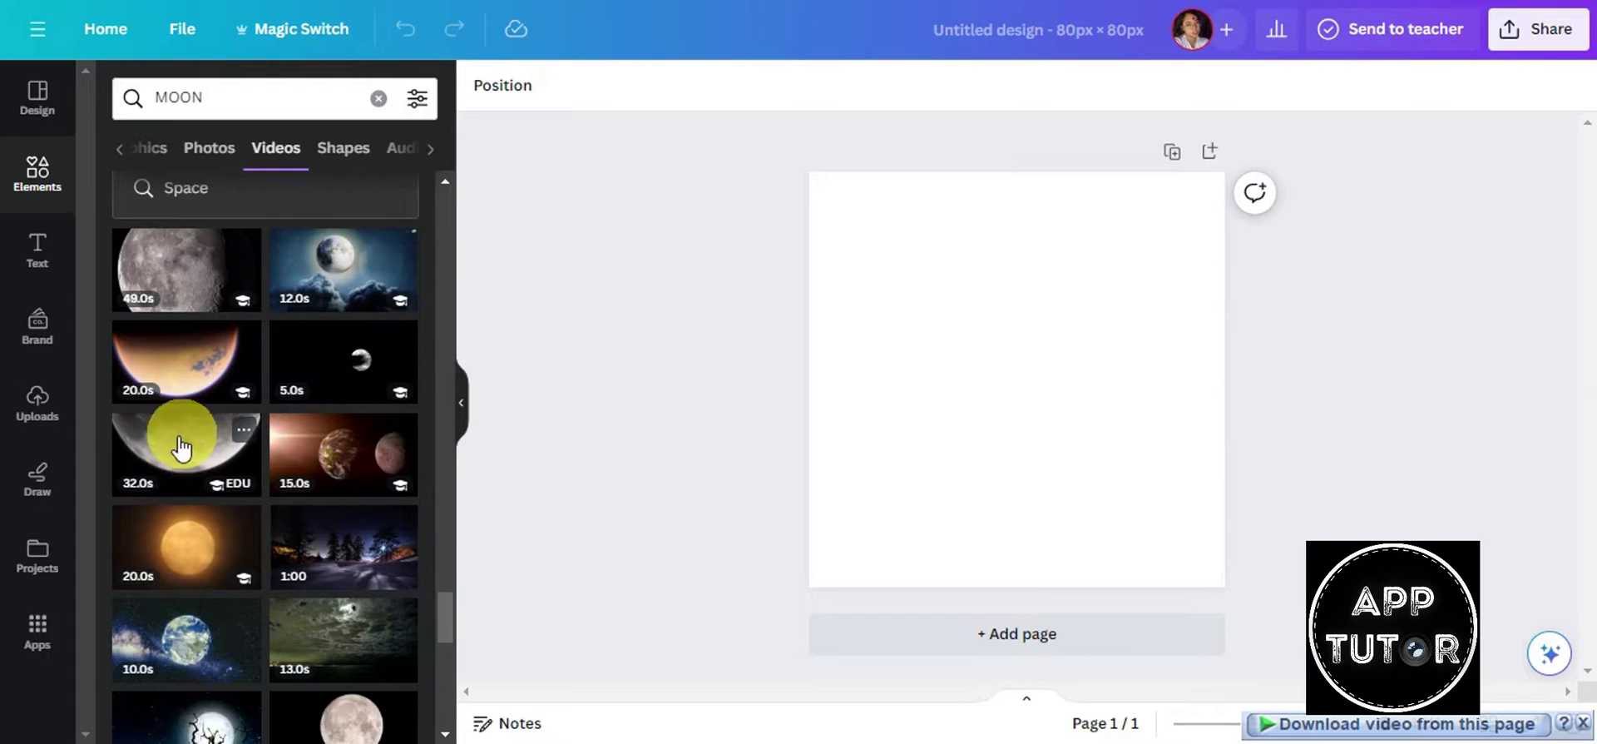
{"action": "left_click", "coordinate": [174, 471]}
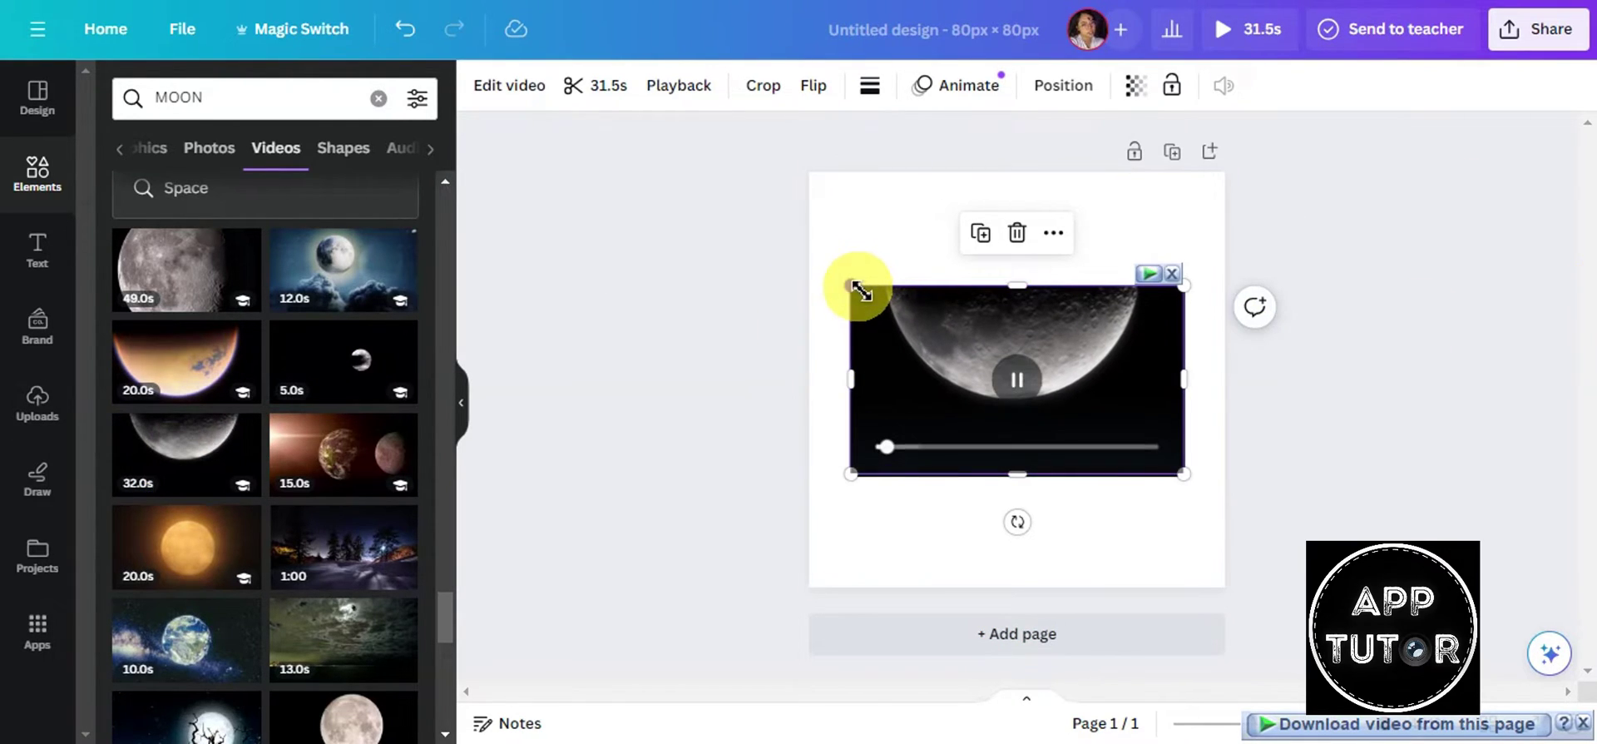
Step: Enlarge the moon video to fill the square page and preview its playback
{"action": "left_click_drag", "start_coordinate": [853, 285], "coordinate": [736, 91]}
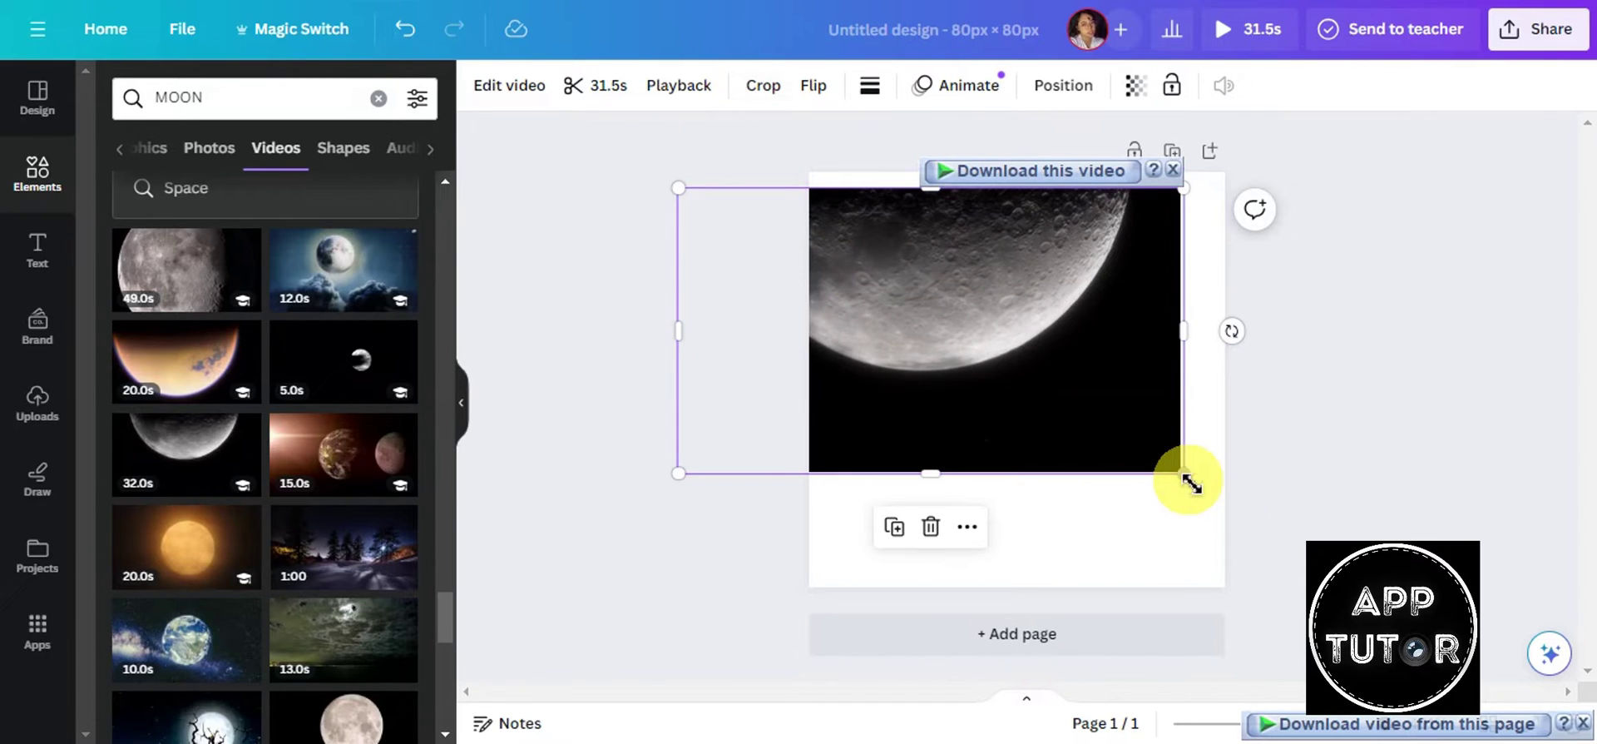
{"action": "left_click_drag", "start_coordinate": [1186, 476], "coordinate": [1447, 616]}
{"action": "left_click", "coordinate": [1048, 462]}
{"action": "left_click", "coordinate": [1035, 442]}
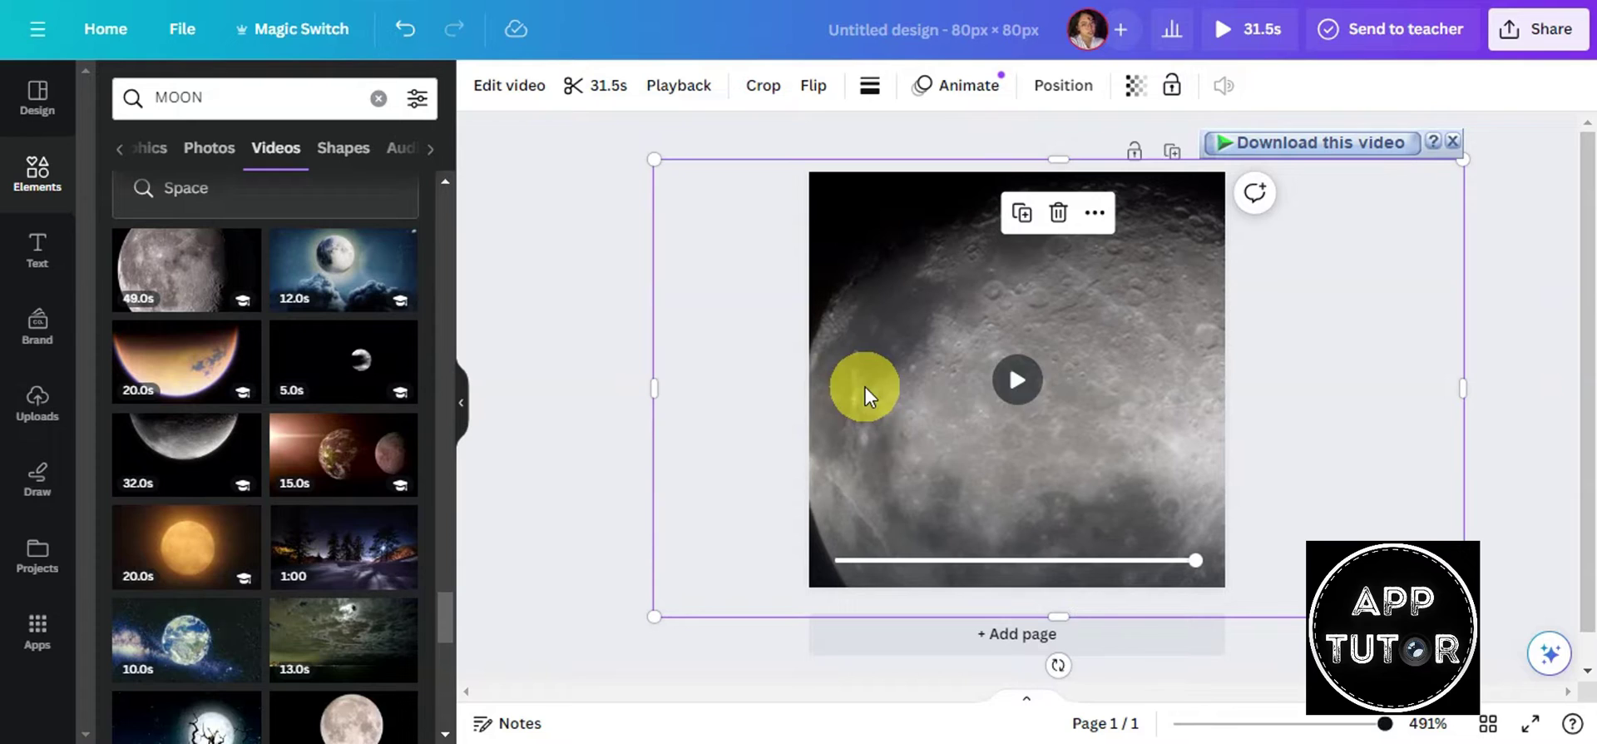
{"action": "left_click", "coordinate": [1020, 380]}
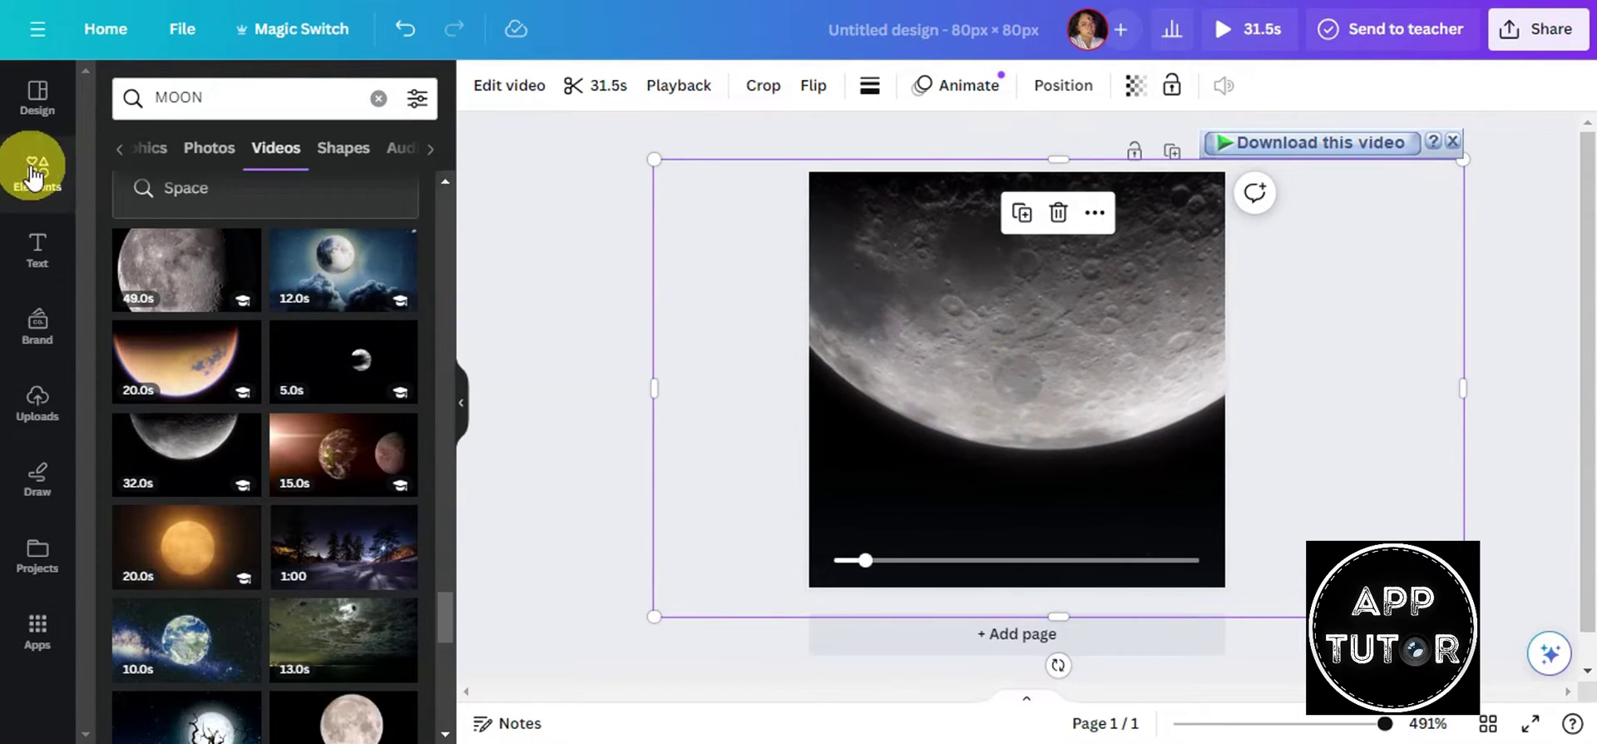
{"action": "left_click", "coordinate": [35, 166]}
{"action": "left_click", "coordinate": [251, 98]}
Step: Search BIRDS, add the flying-birds photo, and widen it across the moon
{"action": "type", "text": "BIRDS"}
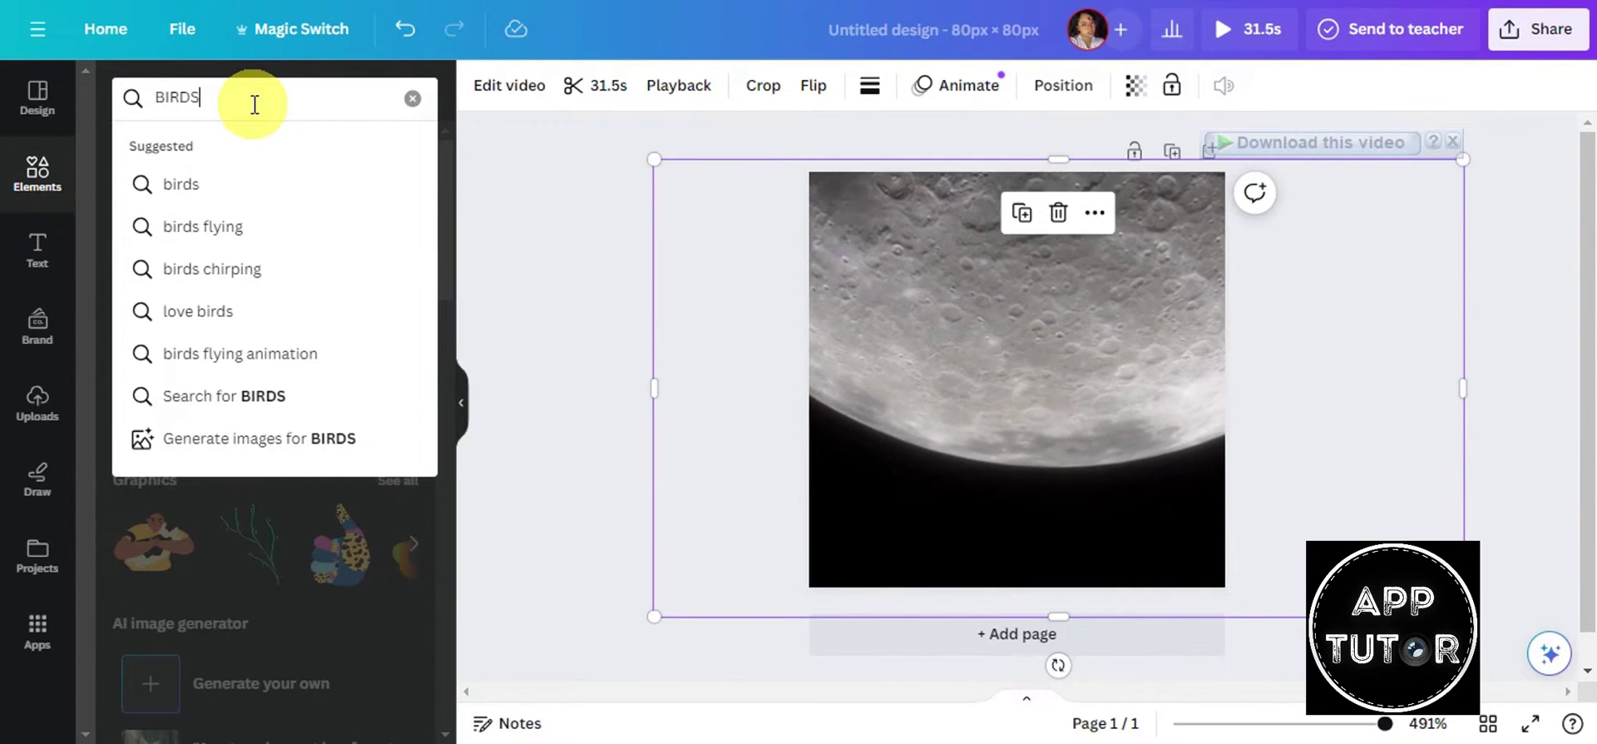
{"action": "key", "text": "Return"}
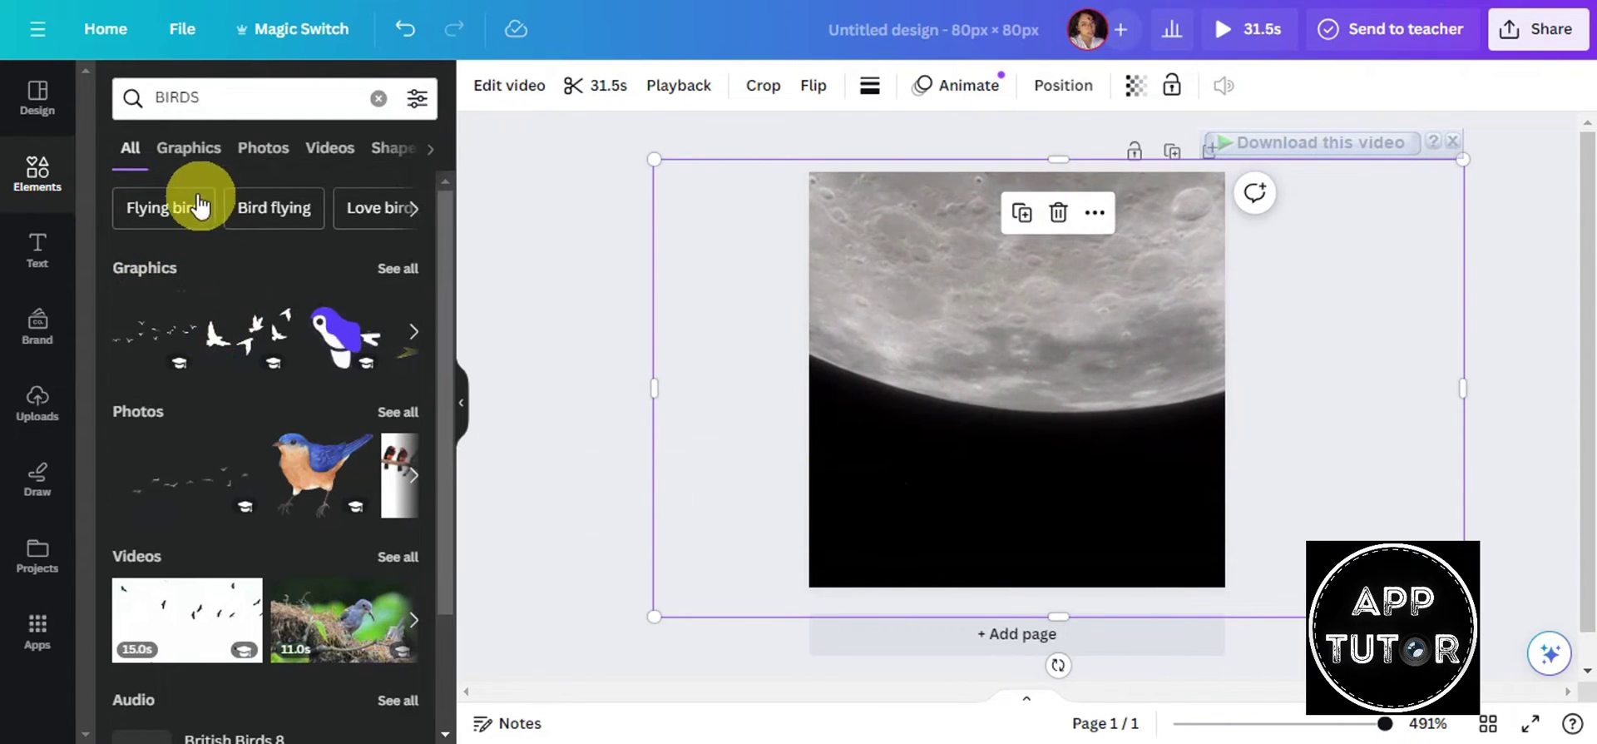
{"action": "left_click", "coordinate": [246, 155]}
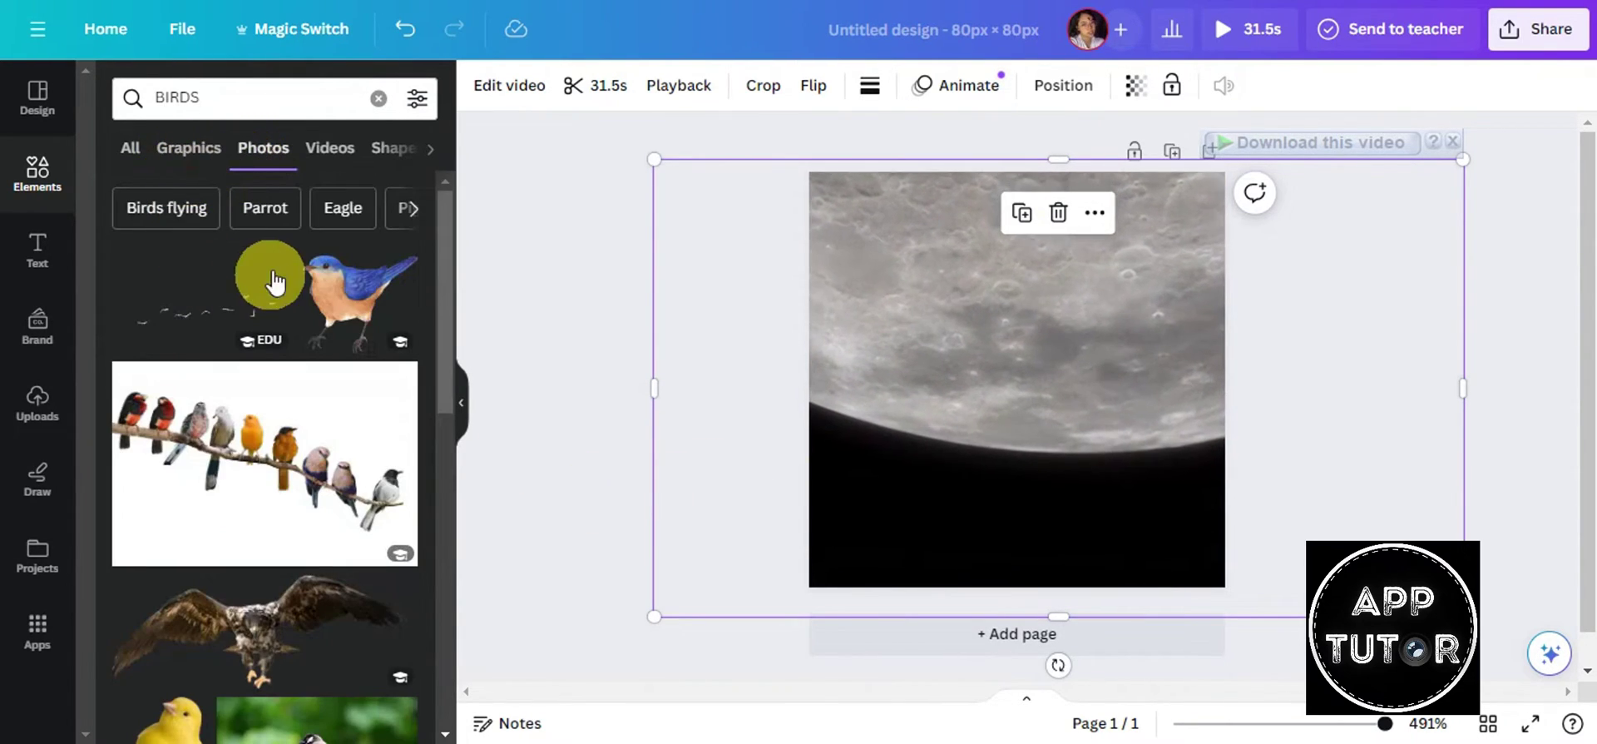
{"action": "left_click", "coordinate": [188, 318]}
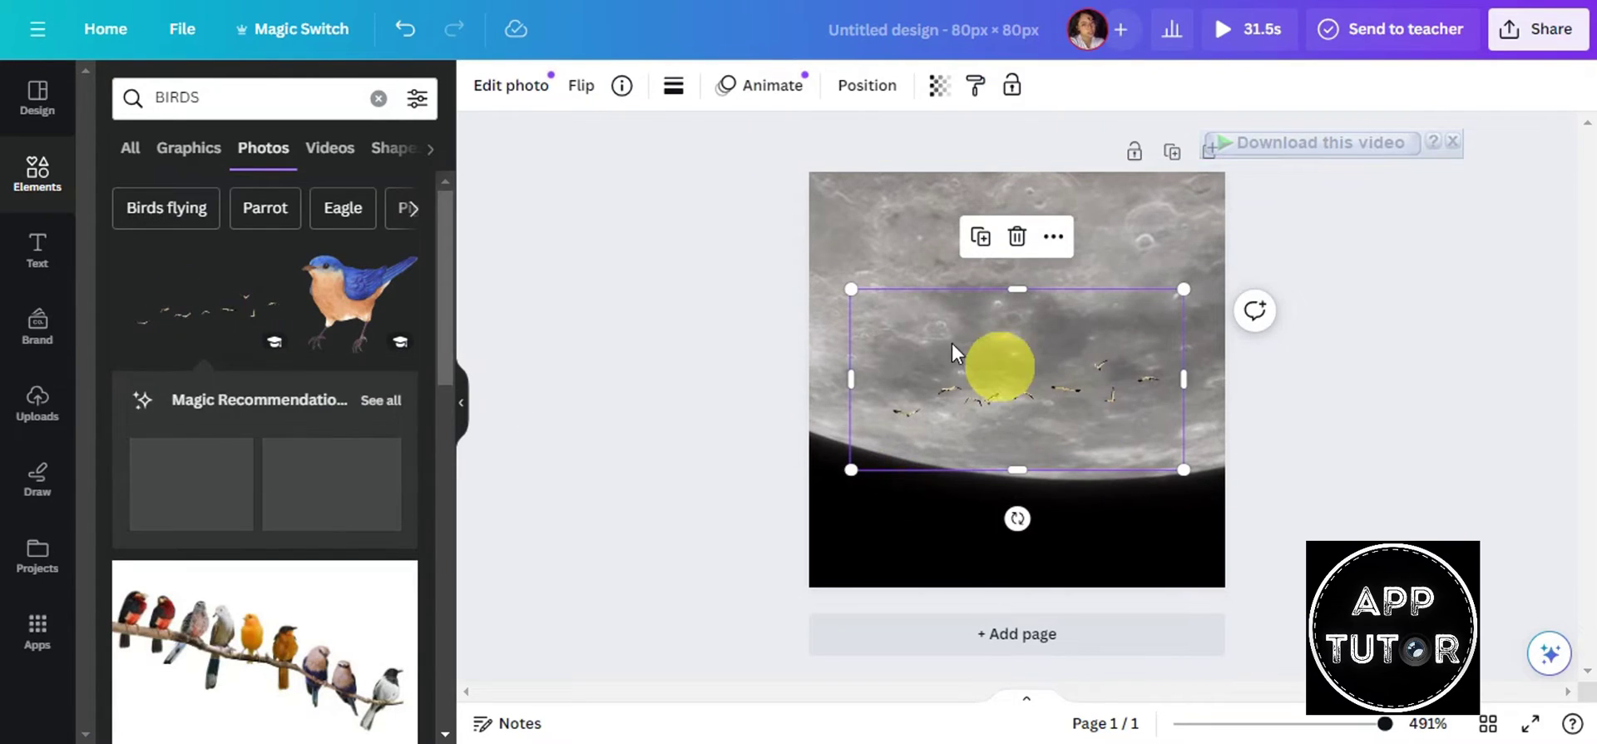
{"action": "left_click", "coordinate": [850, 291]}
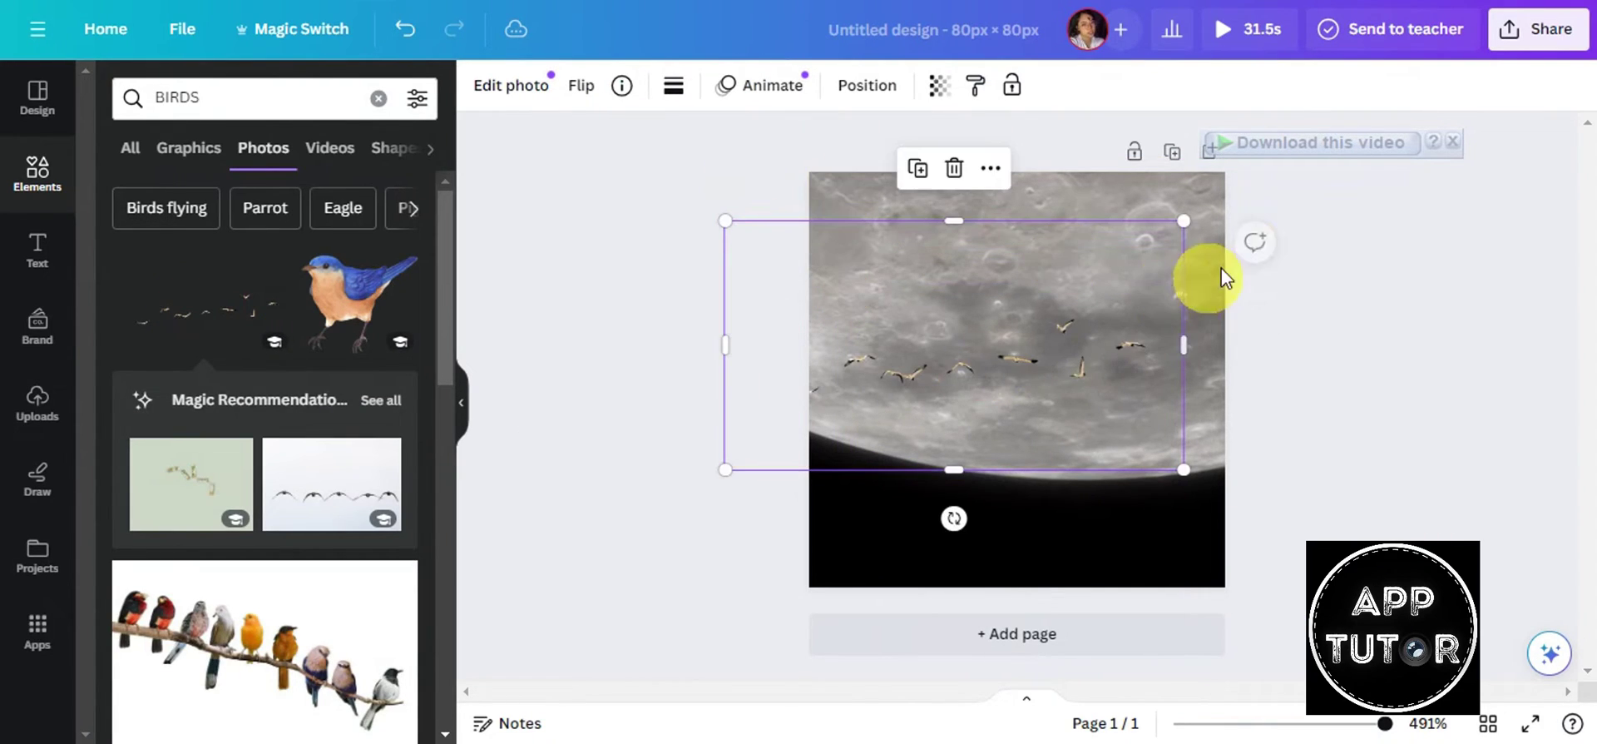
{"action": "left_click_drag", "start_coordinate": [1183, 221], "coordinate": [1286, 165]}
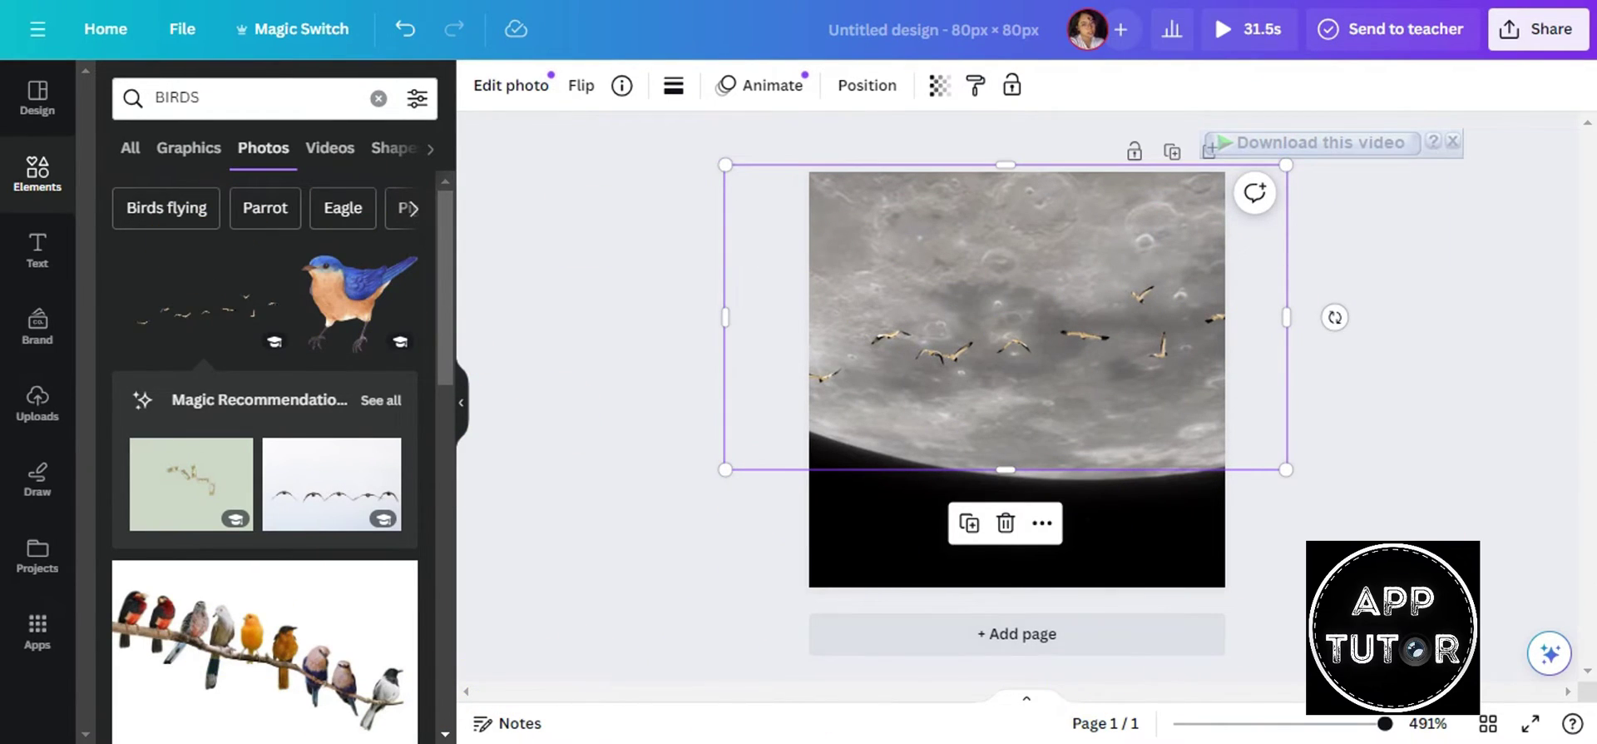
{"action": "left_click", "coordinate": [995, 419]}
{"action": "left_click", "coordinate": [1008, 391]}
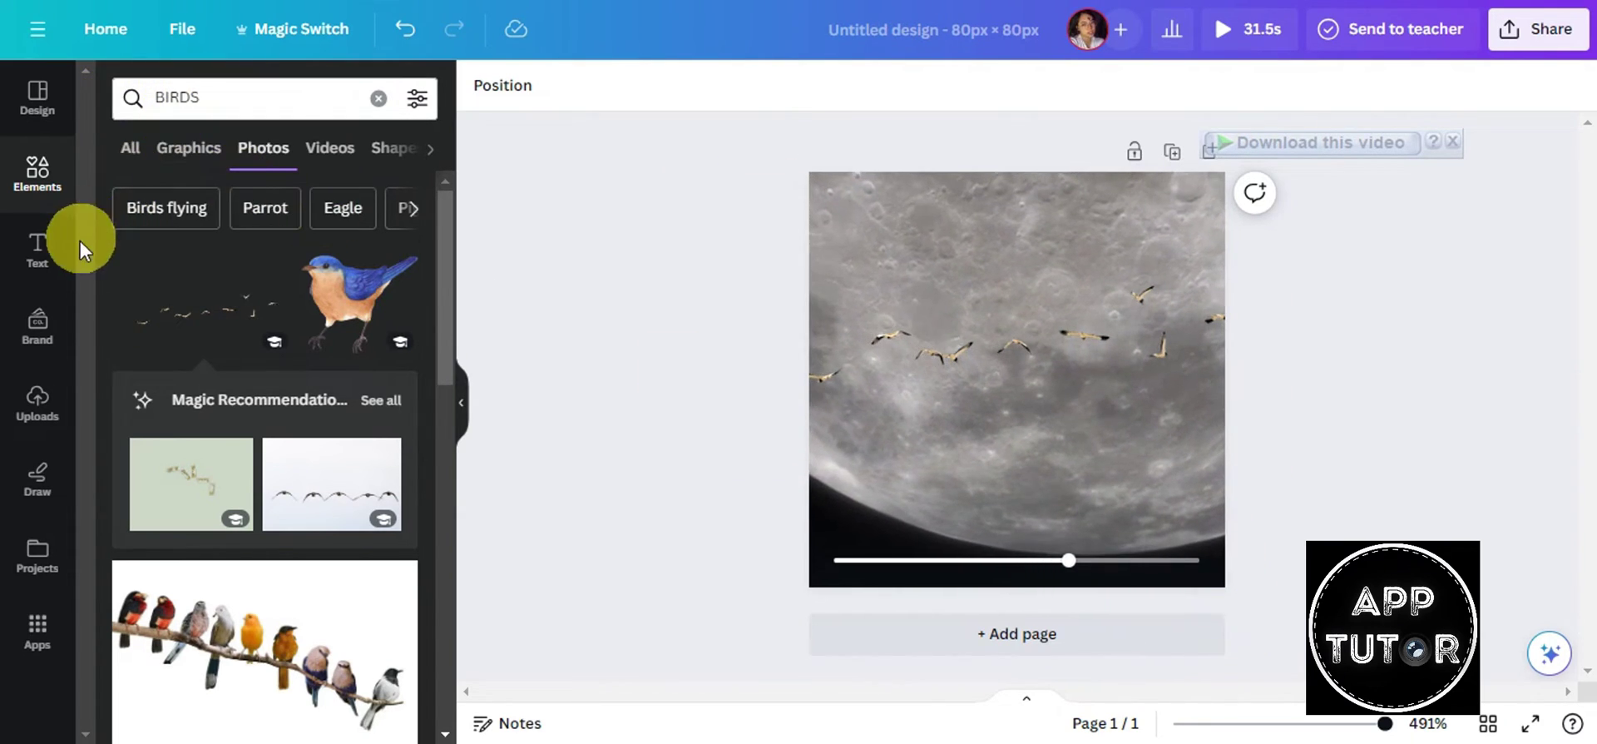
{"action": "left_click", "coordinate": [30, 254]}
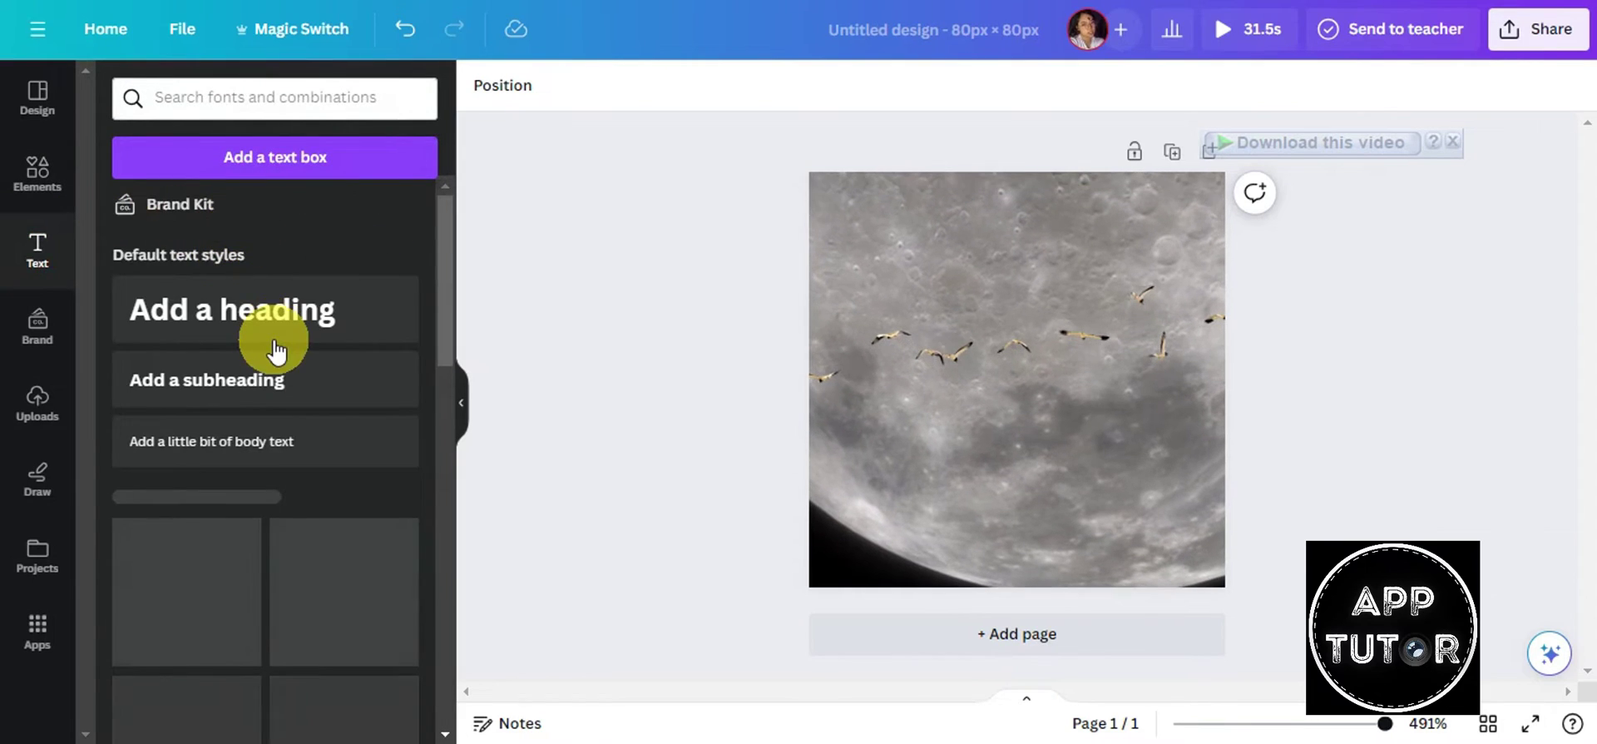
Step: Add a MOON heading, enlarge it, and centre it on the page
{"action": "left_click", "coordinate": [272, 333]}
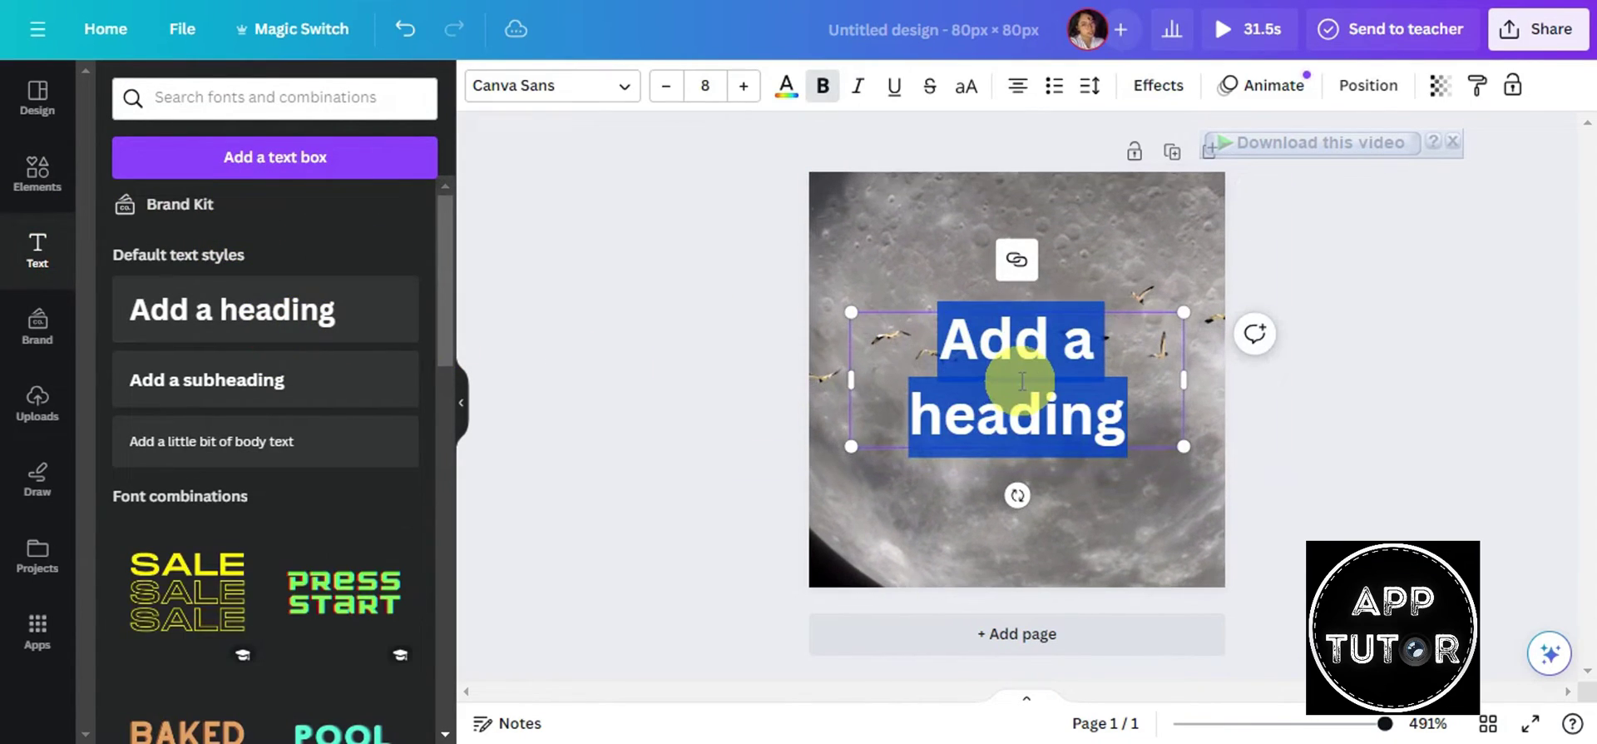
{"action": "key", "text": "BackSpace"}
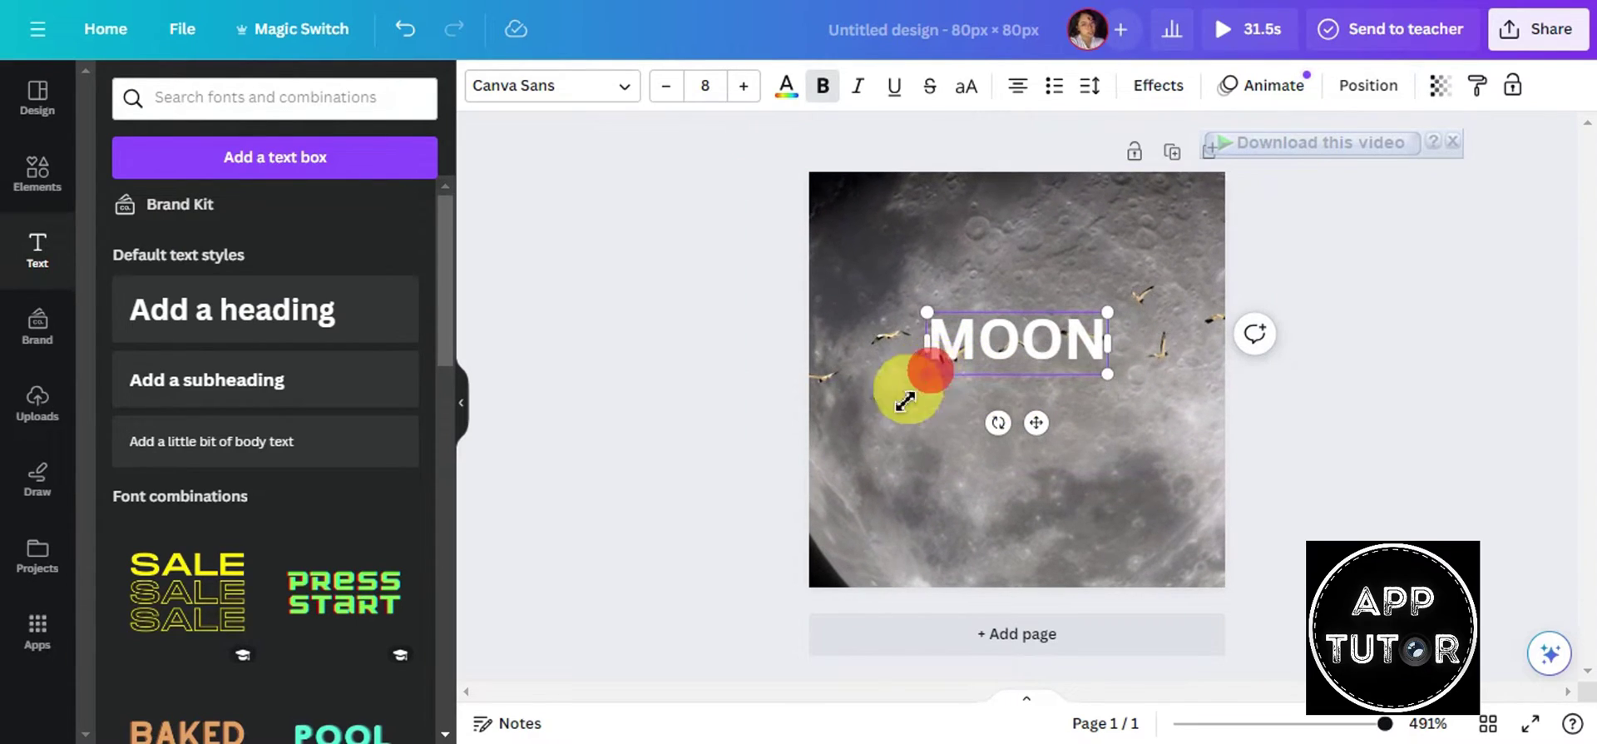
{"action": "left_click_drag", "start_coordinate": [905, 402], "coordinate": [827, 462]}
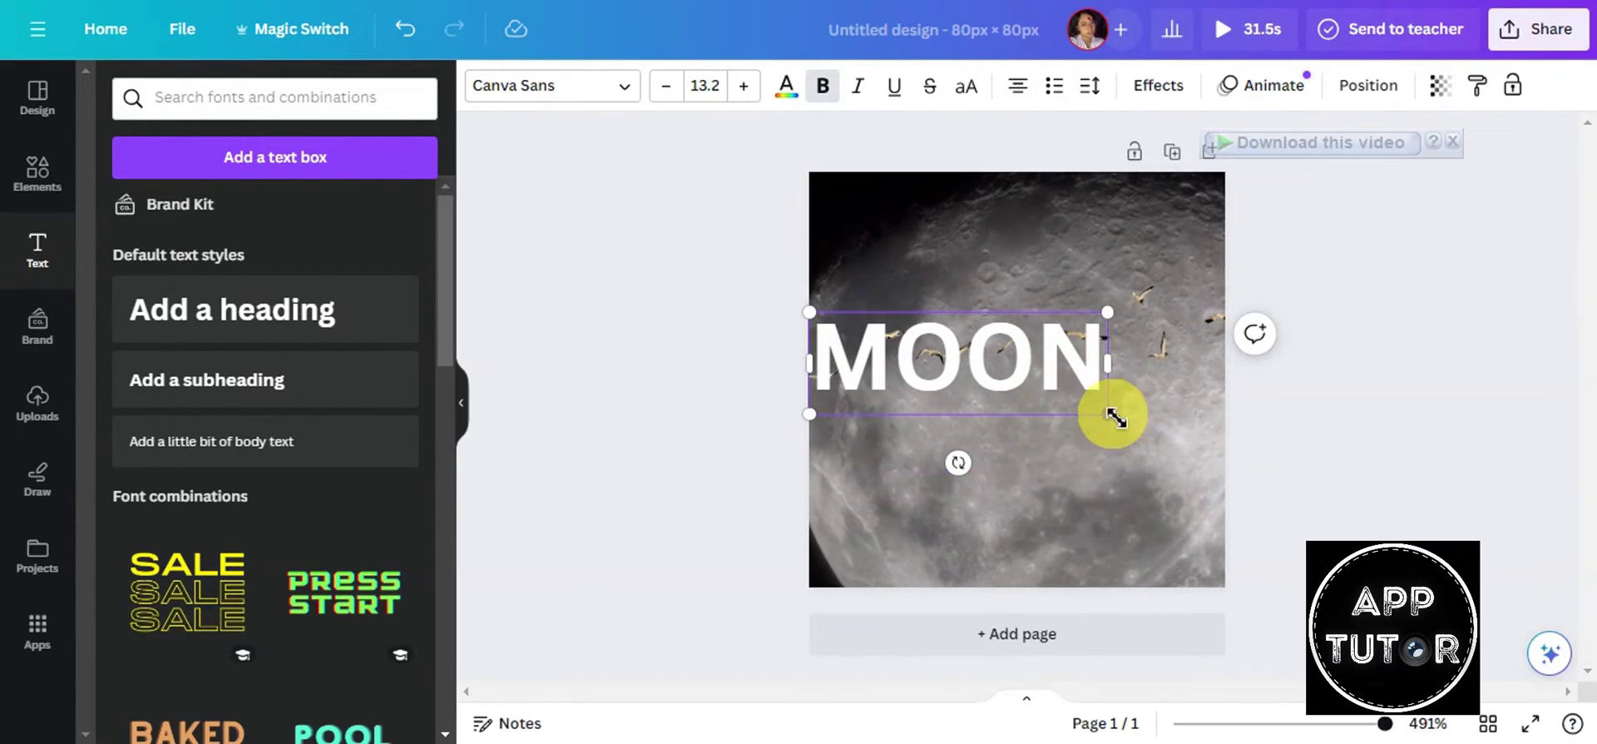
{"action": "left_click_drag", "start_coordinate": [1115, 417], "coordinate": [1166, 437]}
{"action": "left_click", "coordinate": [1055, 408]}
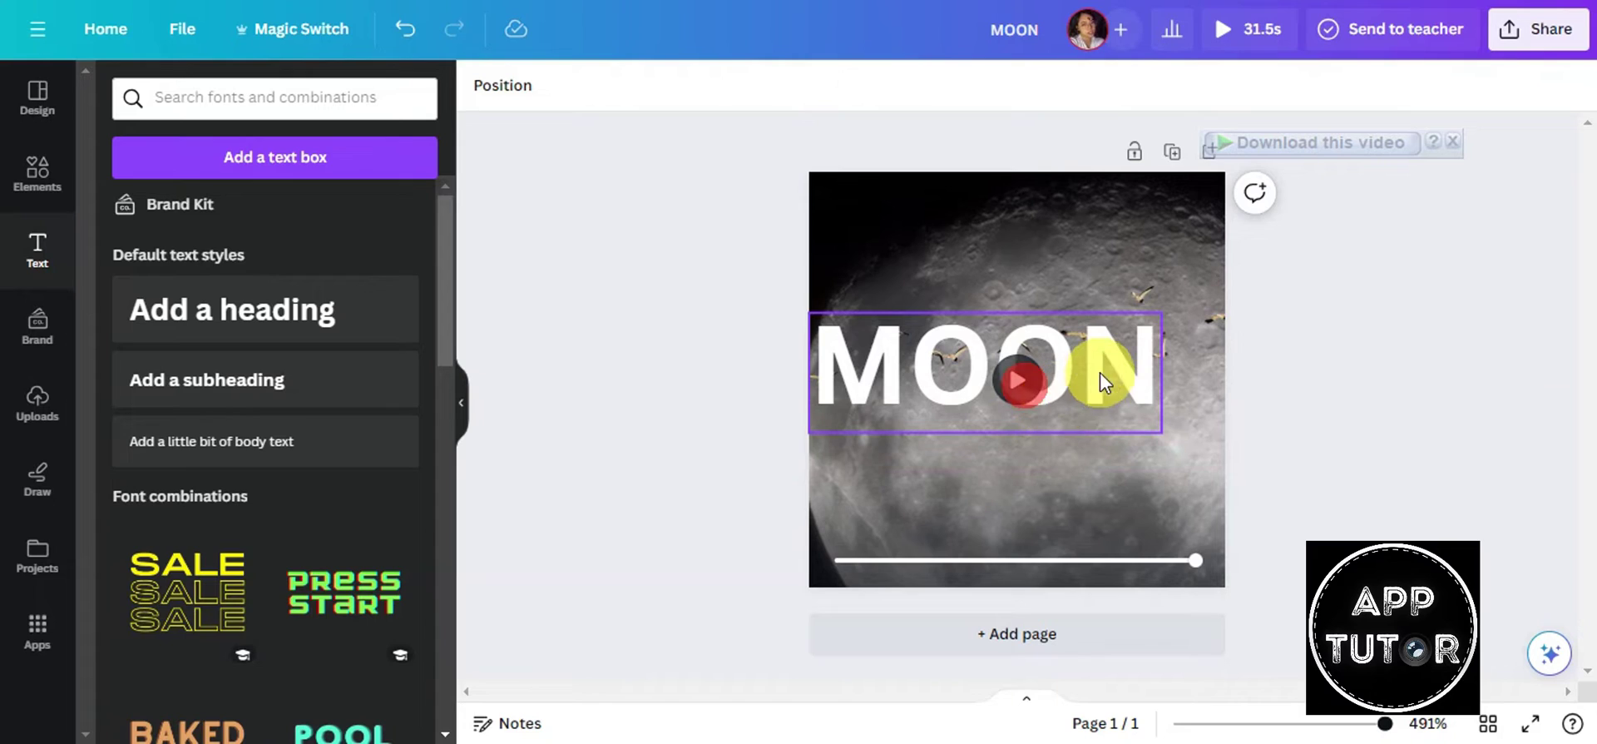
{"action": "left_click_drag", "start_coordinate": [1101, 381], "coordinate": [1131, 389]}
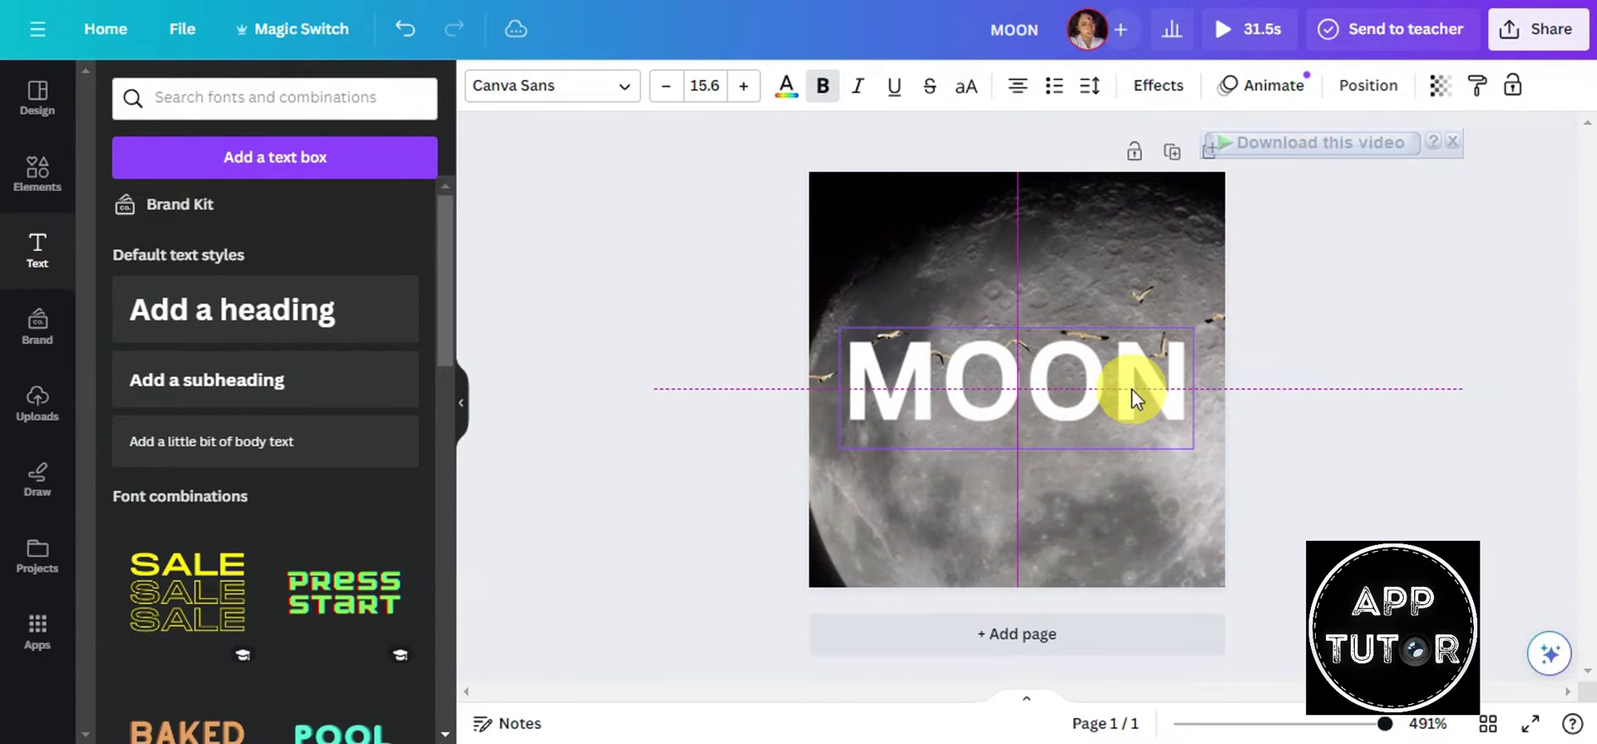
{"action": "left_click", "coordinate": [1305, 410]}
{"action": "left_click", "coordinate": [1030, 378]}
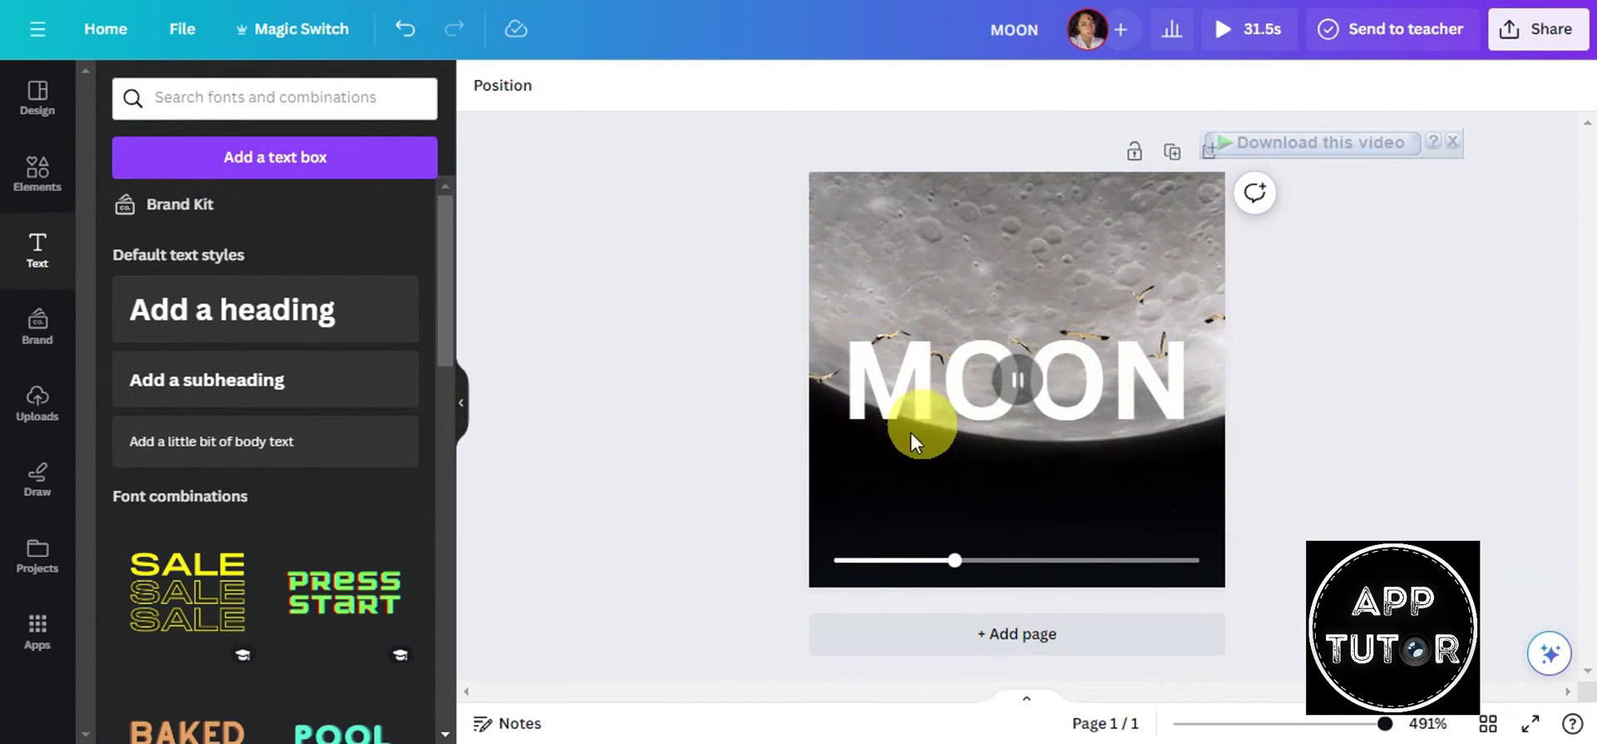
Step: Replace the BIRDS search with CLOUD in the Elements library
{"action": "left_click", "coordinate": [243, 95]}
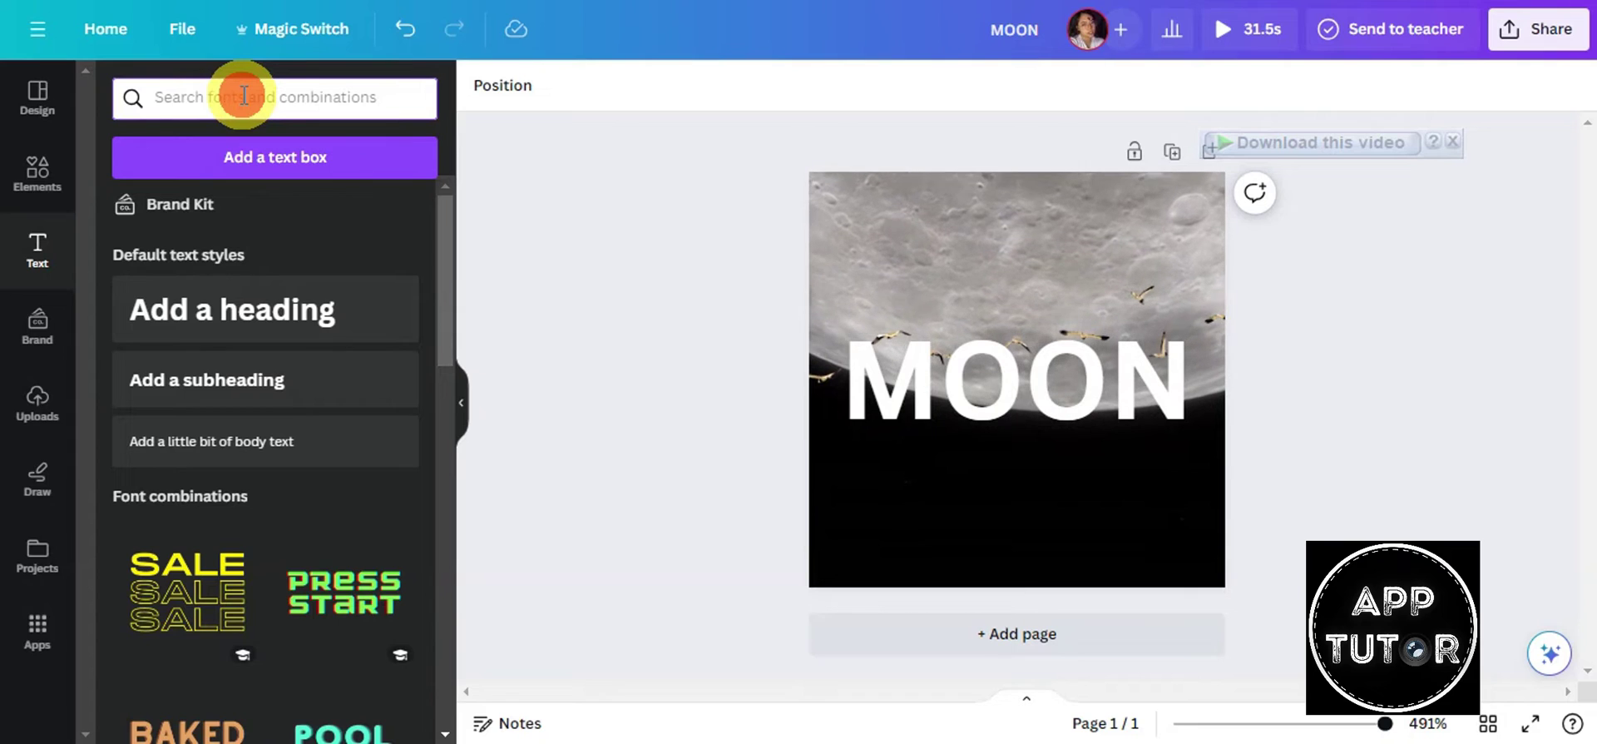
{"action": "double_click", "coordinate": [242, 95]}
{"action": "left_click", "coordinate": [49, 181]}
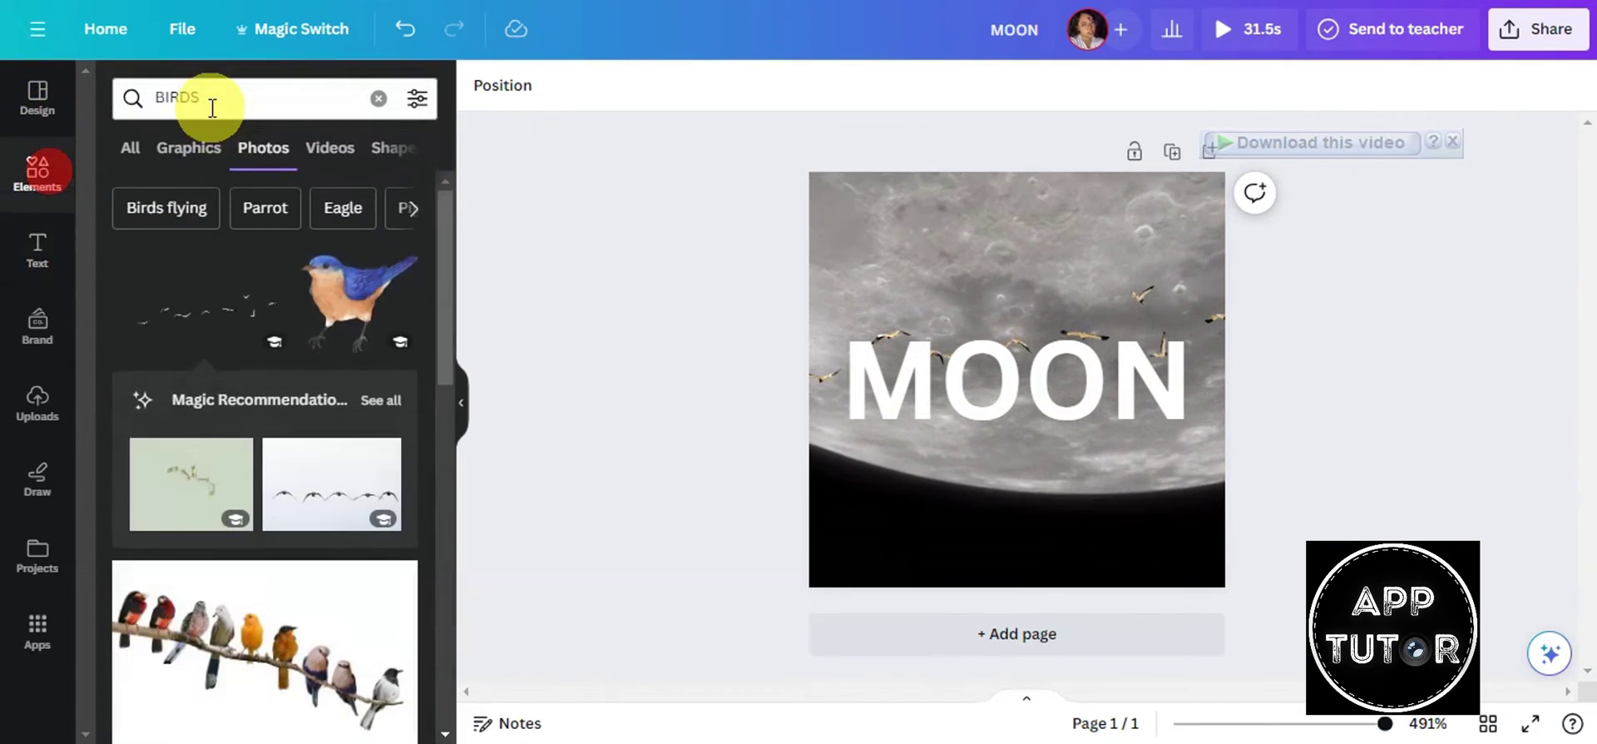
{"action": "left_click_drag", "start_coordinate": [208, 102], "coordinate": [152, 99]}
{"action": "key", "text": "BackSpace"}
{"action": "type", "text": "CLOUD"}
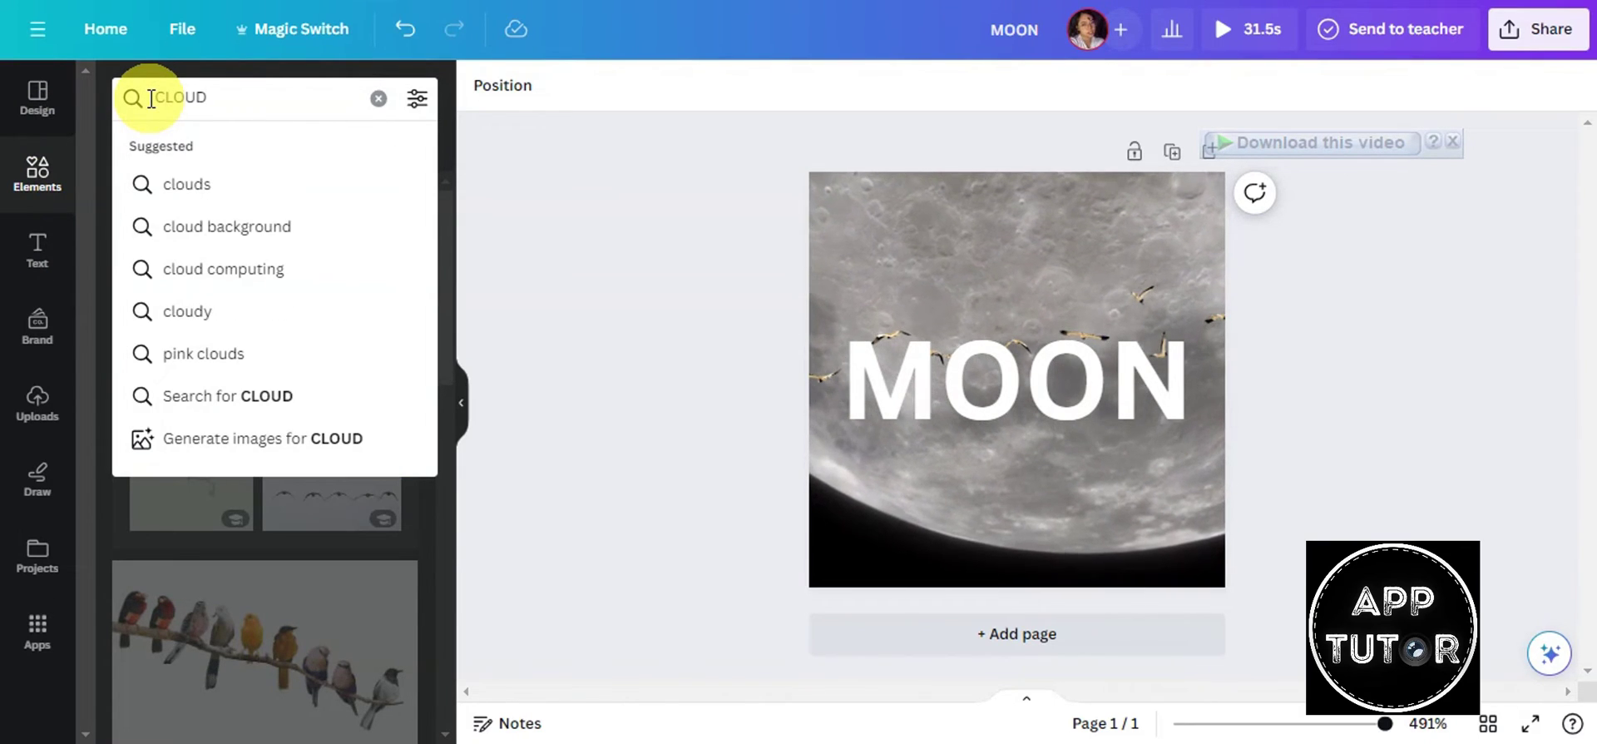
{"action": "key", "text": "Return"}
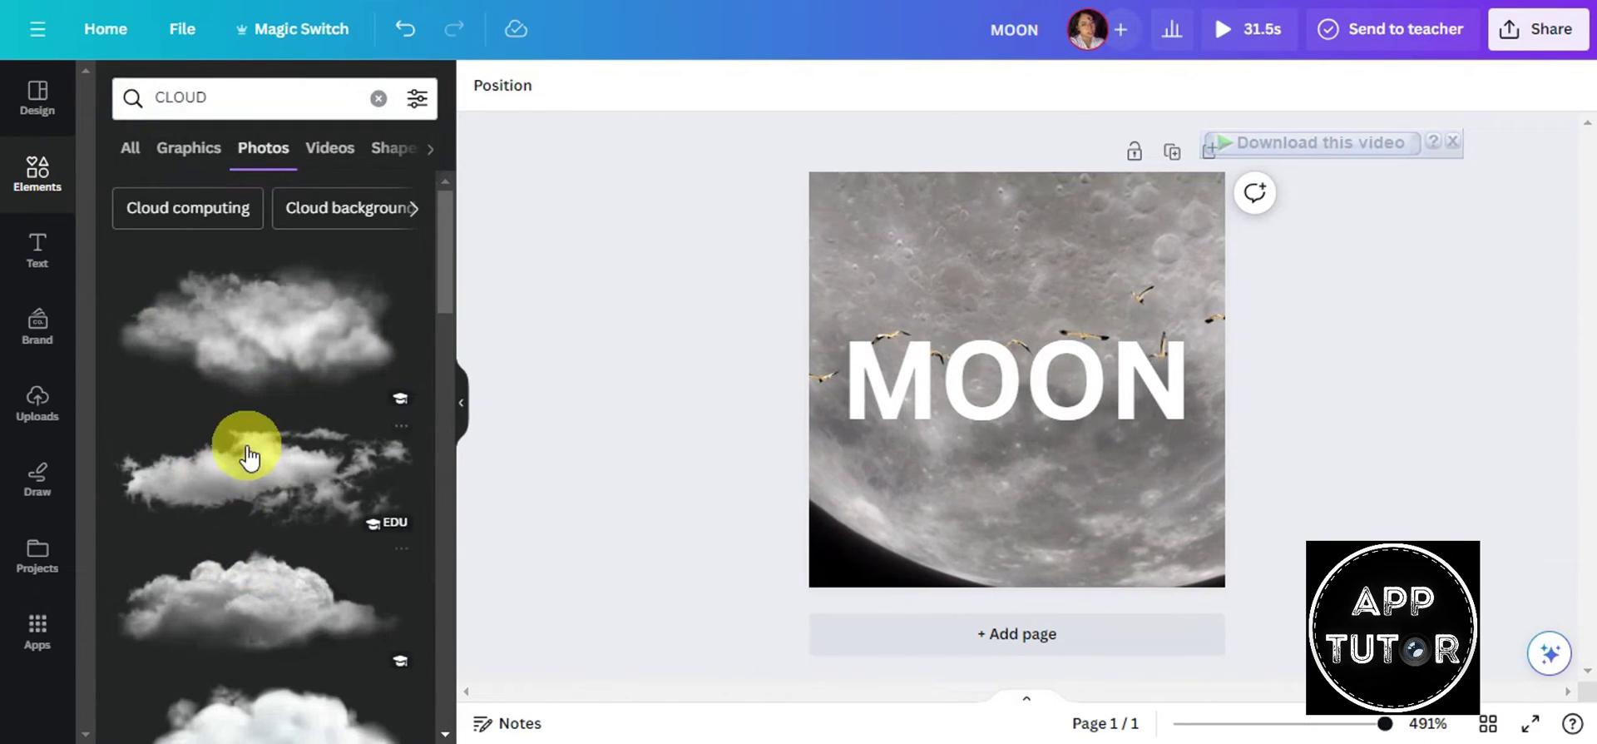
{"action": "scroll", "coordinate": [238, 454], "scroll_direction": "down", "scroll_amount": 3}
Step: Add a cloud photo, enlarge it, and place it over the page's lower part
{"action": "left_click", "coordinate": [227, 399]}
{"action": "left_click_drag", "start_coordinate": [1069, 488], "coordinate": [829, 552]}
{"action": "left_click_drag", "start_coordinate": [1018, 476], "coordinate": [1182, 397]}
{"action": "left_click_drag", "start_coordinate": [934, 488], "coordinate": [1045, 203]}
{"action": "left_click", "coordinate": [1386, 422]}
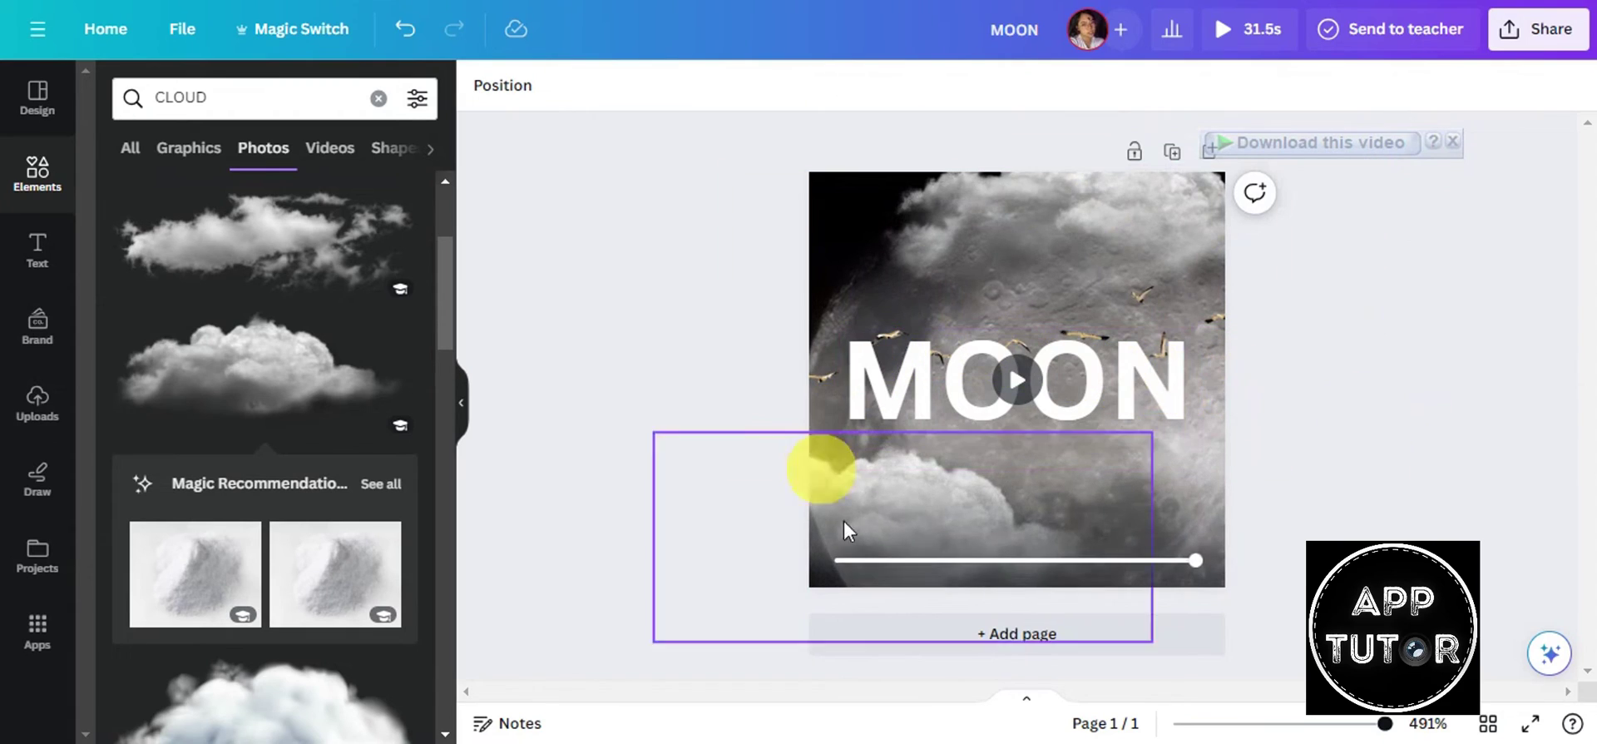
{"action": "left_click", "coordinate": [1016, 382]}
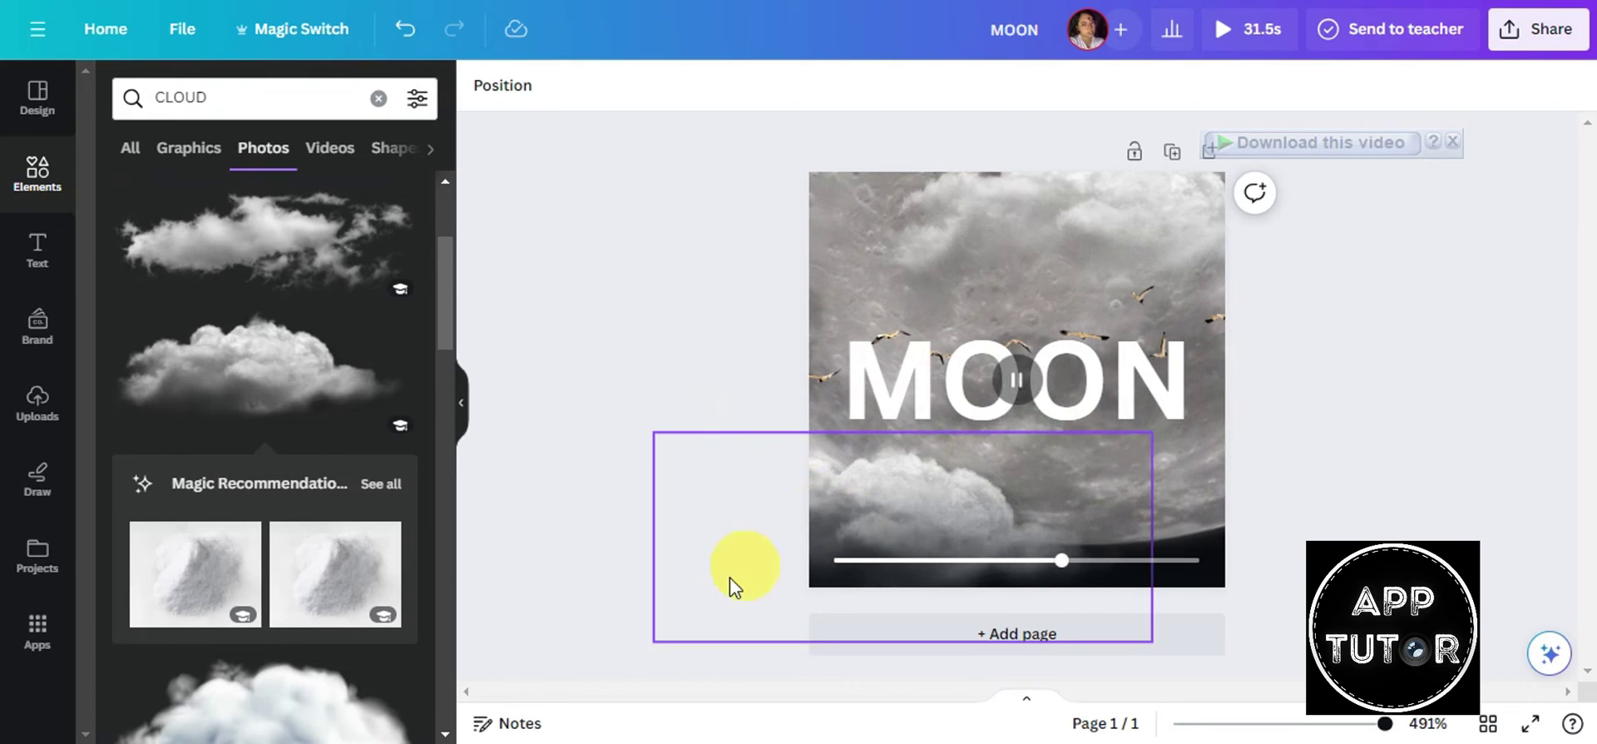
{"action": "left_click", "coordinate": [1453, 142]}
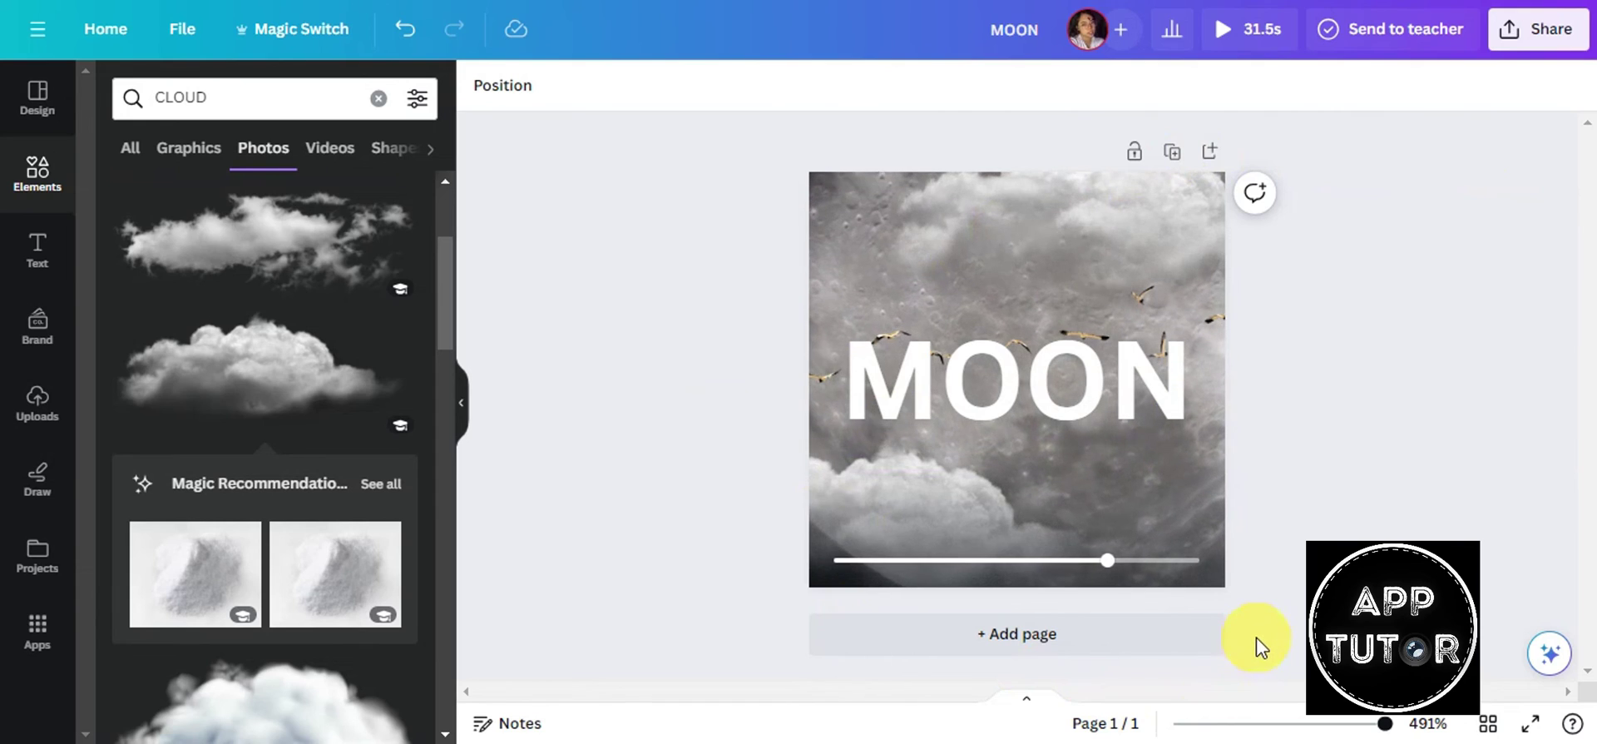
Step: Download the design as an MP4 video at 1,440 × 1,440 quality
{"action": "left_click", "coordinate": [1541, 35]}
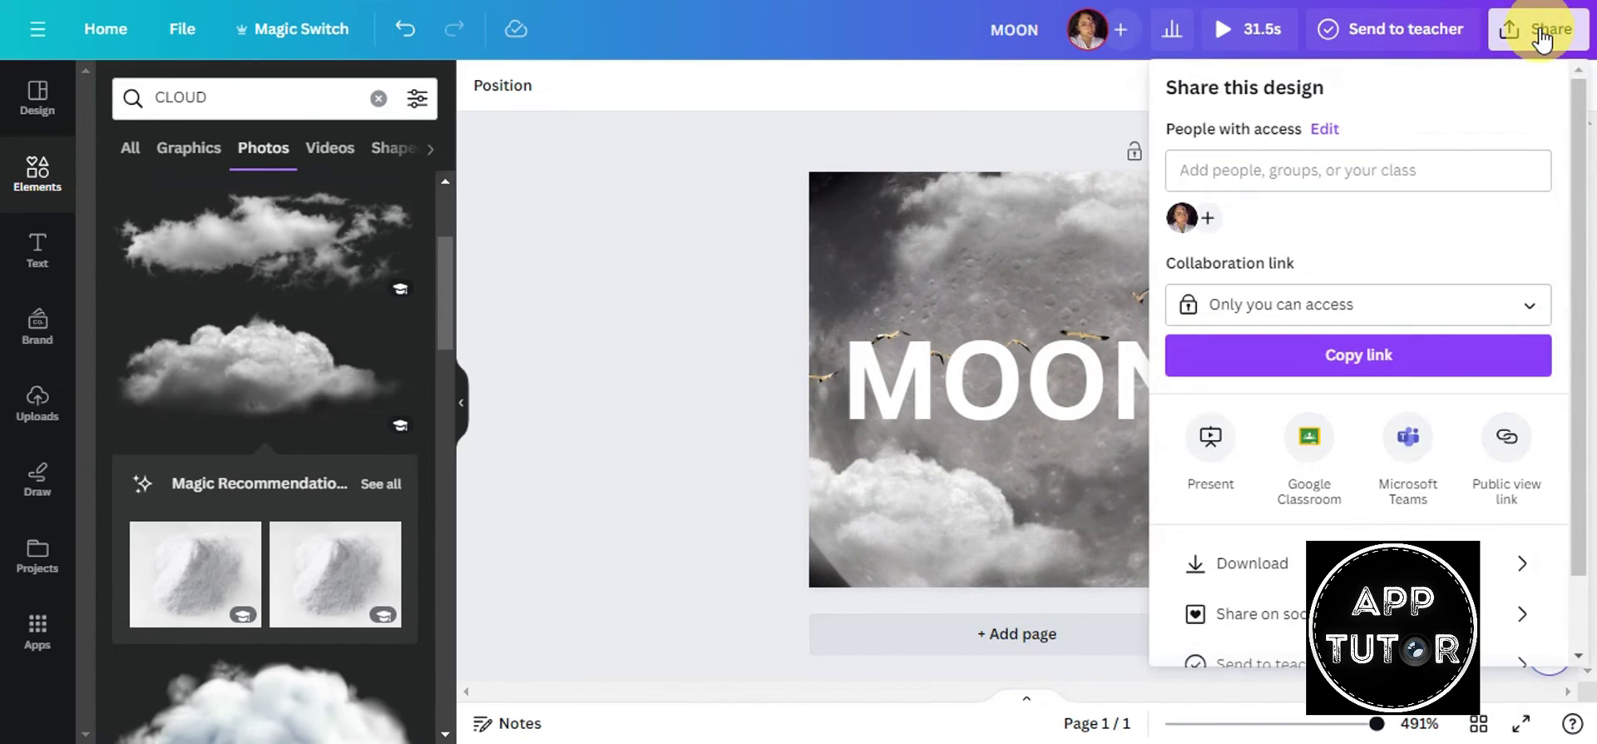
{"action": "scroll", "coordinate": [1435, 269], "scroll_direction": "down", "scroll_amount": 2}
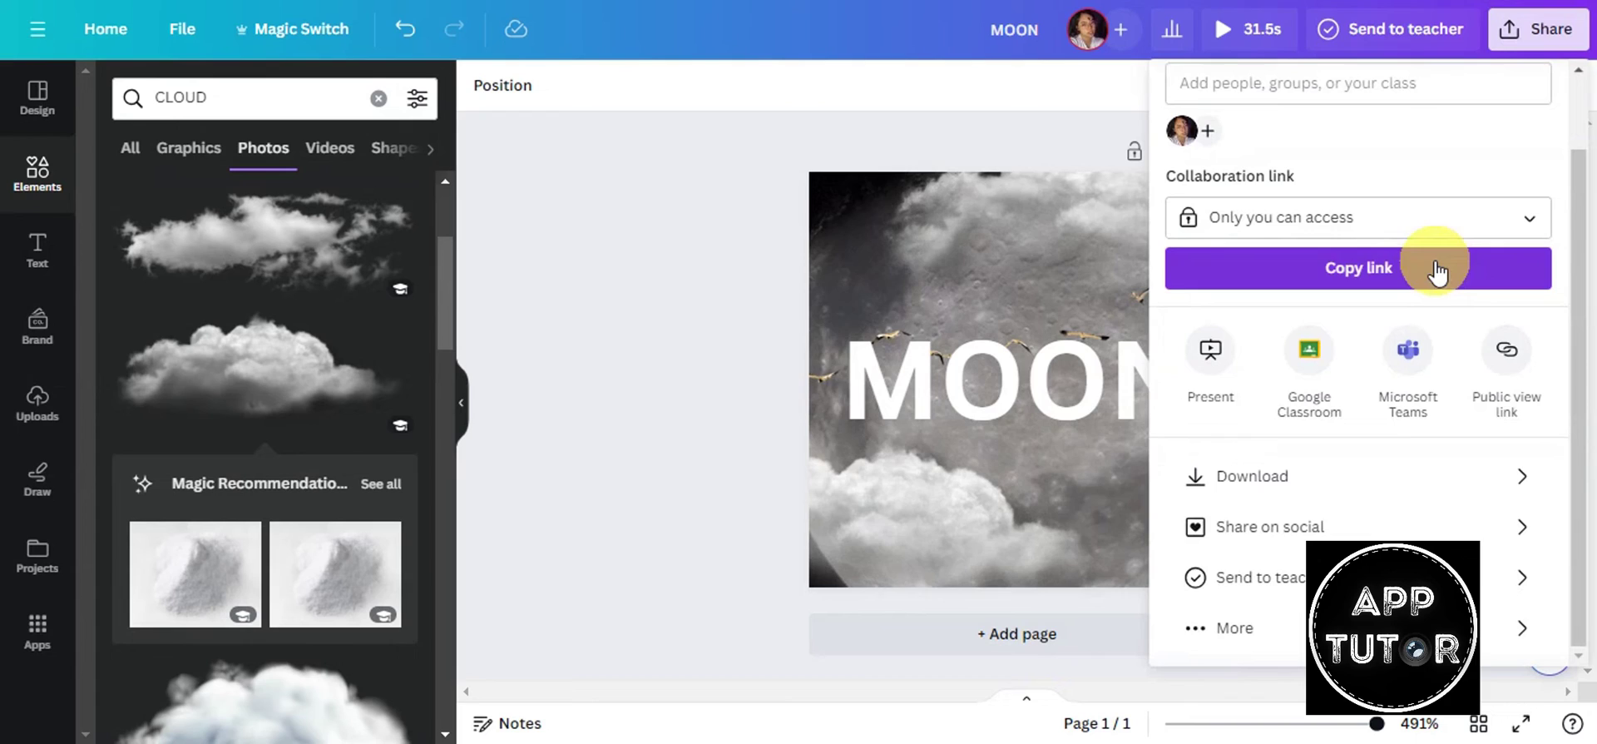
{"action": "left_click", "coordinate": [1235, 487]}
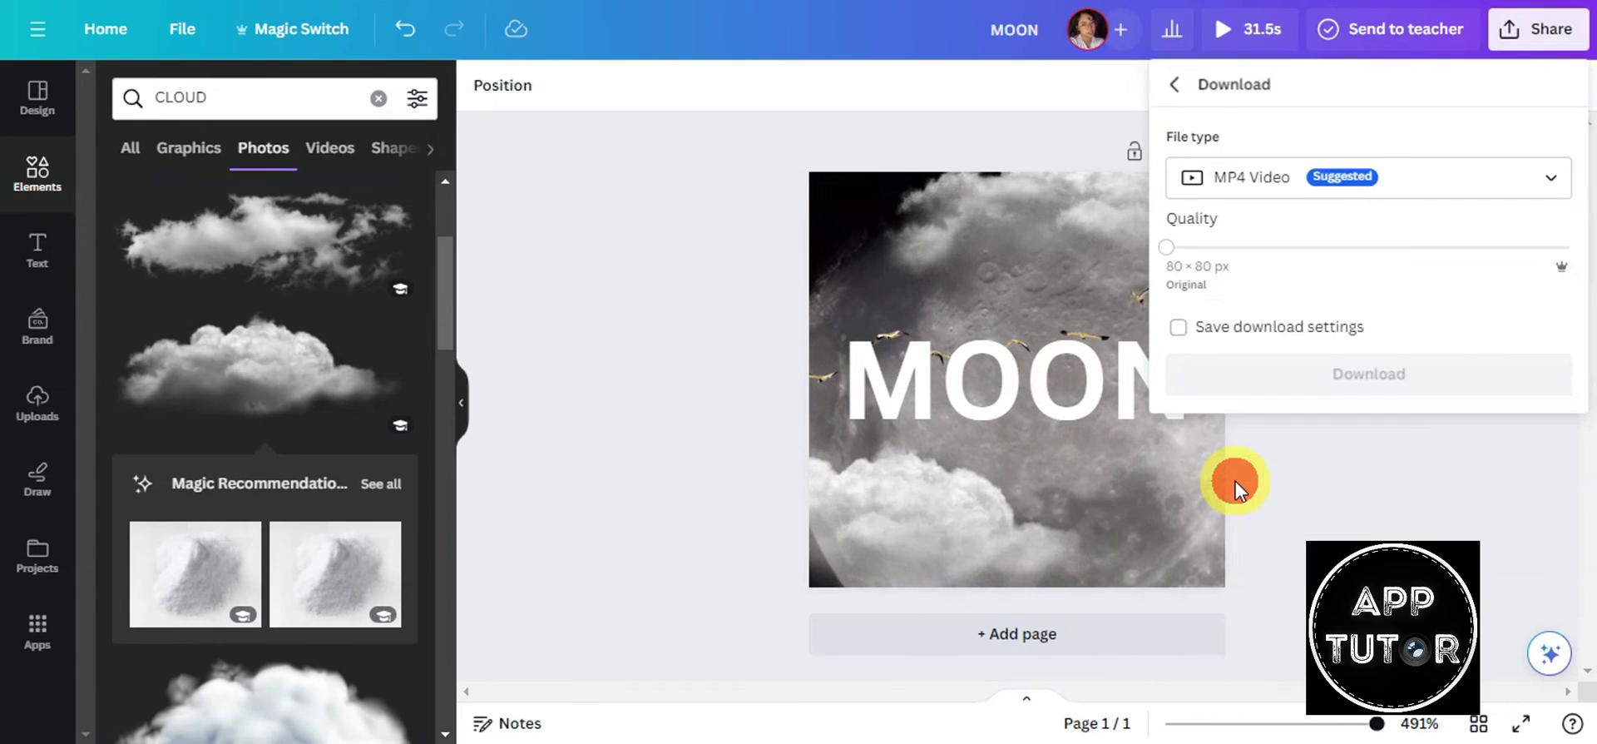
{"action": "left_click", "coordinate": [1508, 190]}
{"action": "scroll", "coordinate": [1380, 257], "scroll_direction": "up", "scroll_amount": 1}
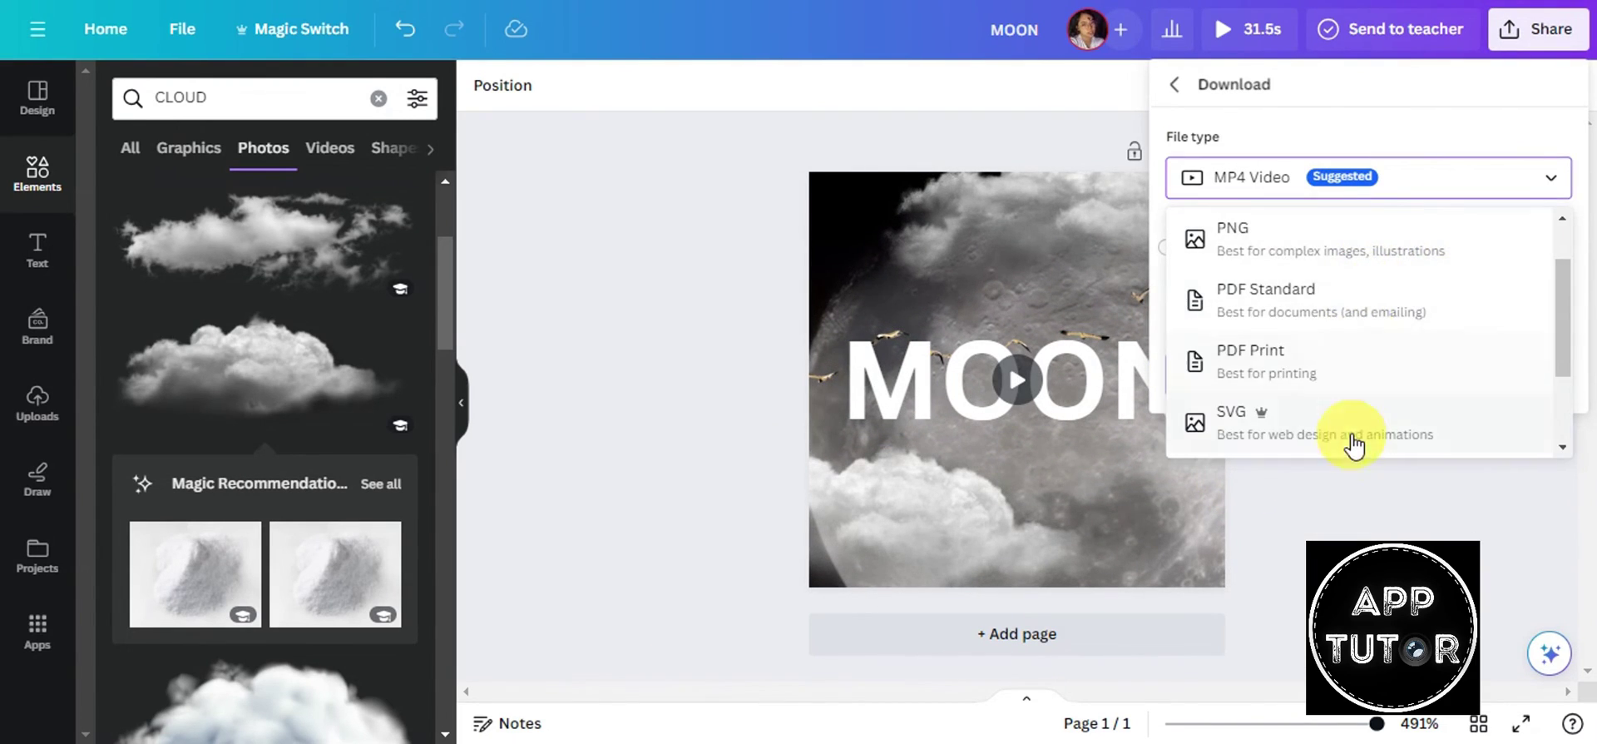
{"action": "scroll", "coordinate": [1373, 421], "scroll_direction": "down", "scroll_amount": 2}
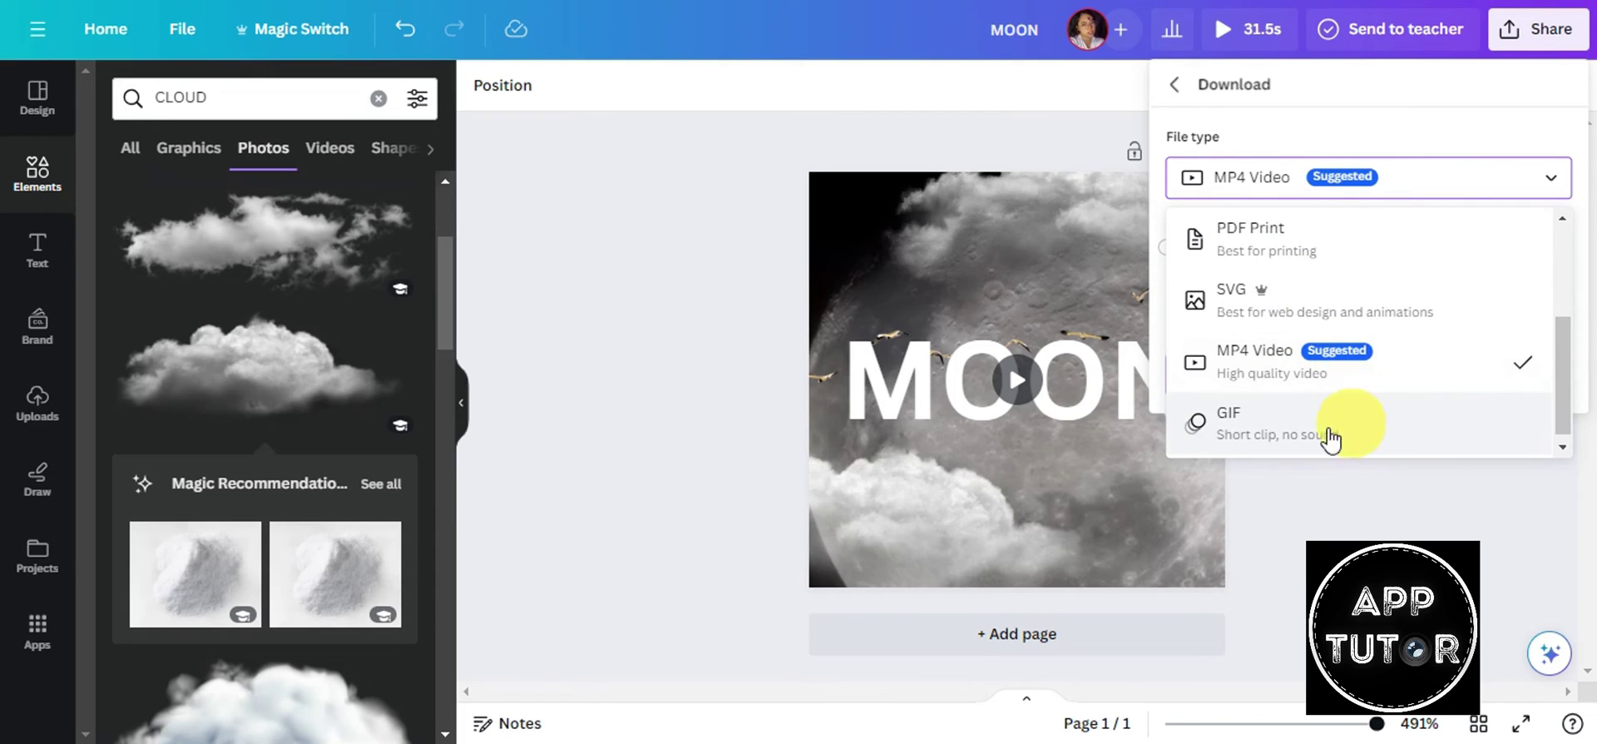
{"action": "scroll", "coordinate": [1332, 420], "scroll_direction": "up", "scroll_amount": 3}
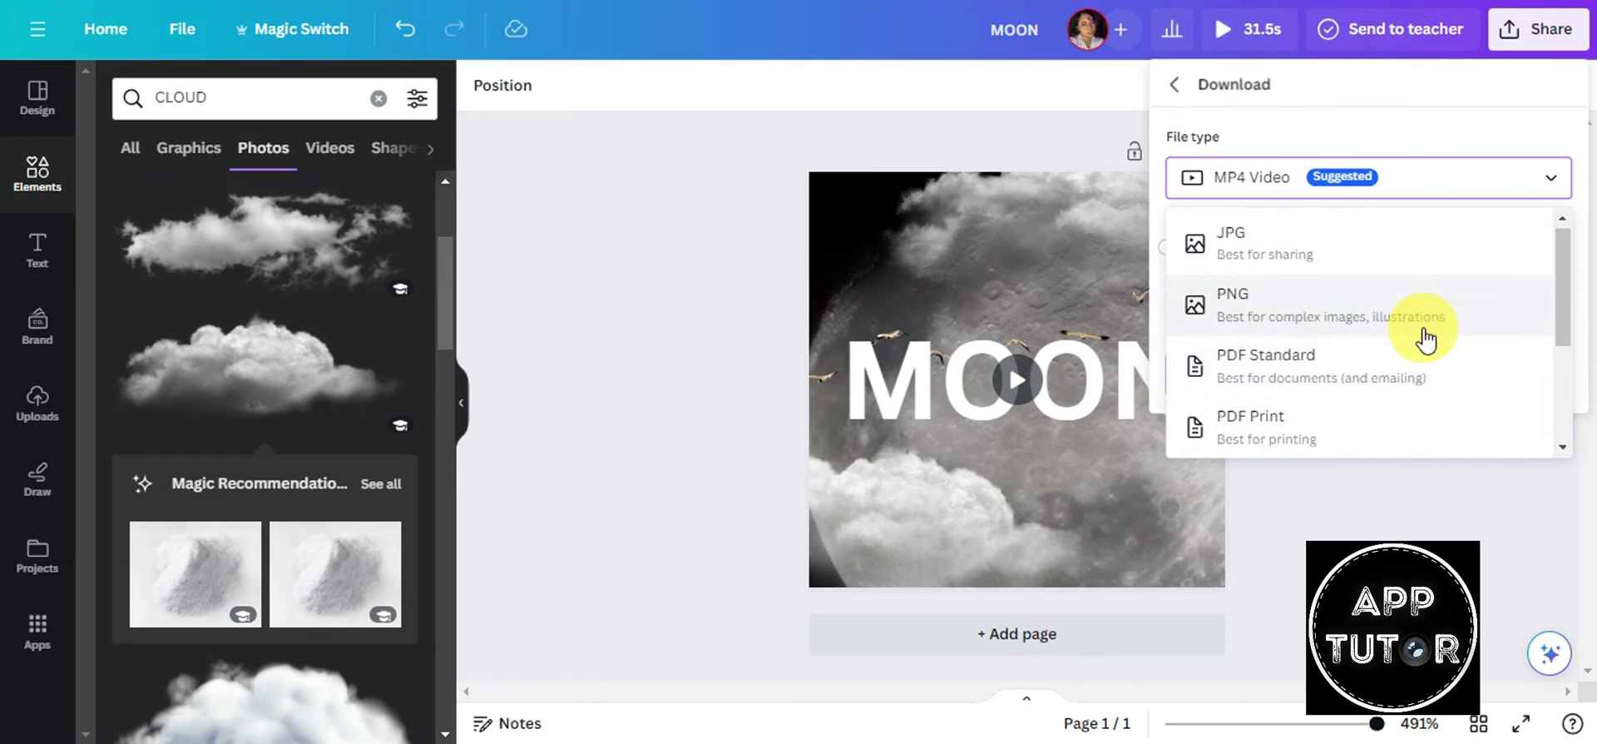
{"action": "scroll", "coordinate": [1426, 338], "scroll_direction": "down", "scroll_amount": 3}
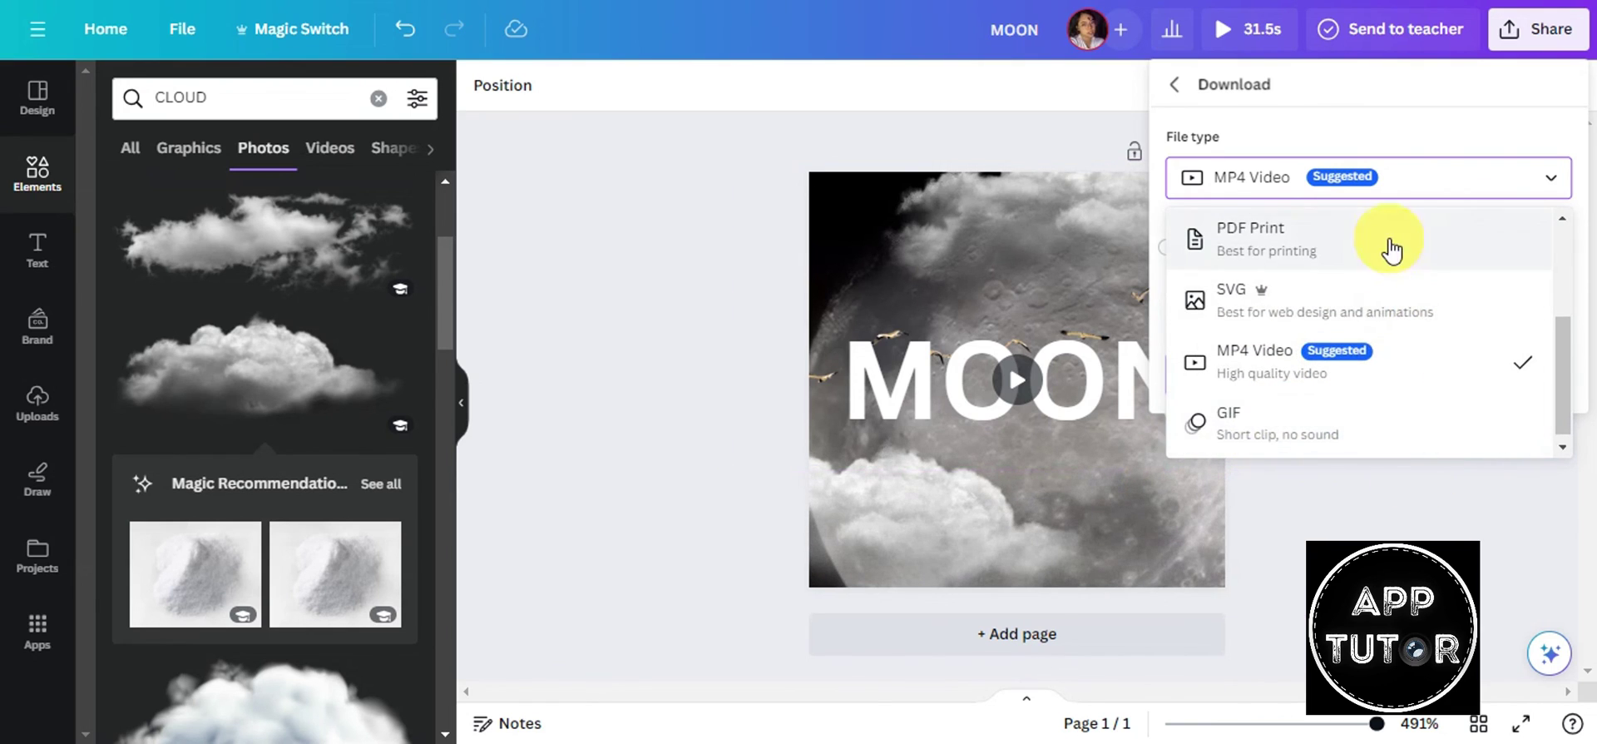
{"action": "left_click", "coordinate": [1358, 384]}
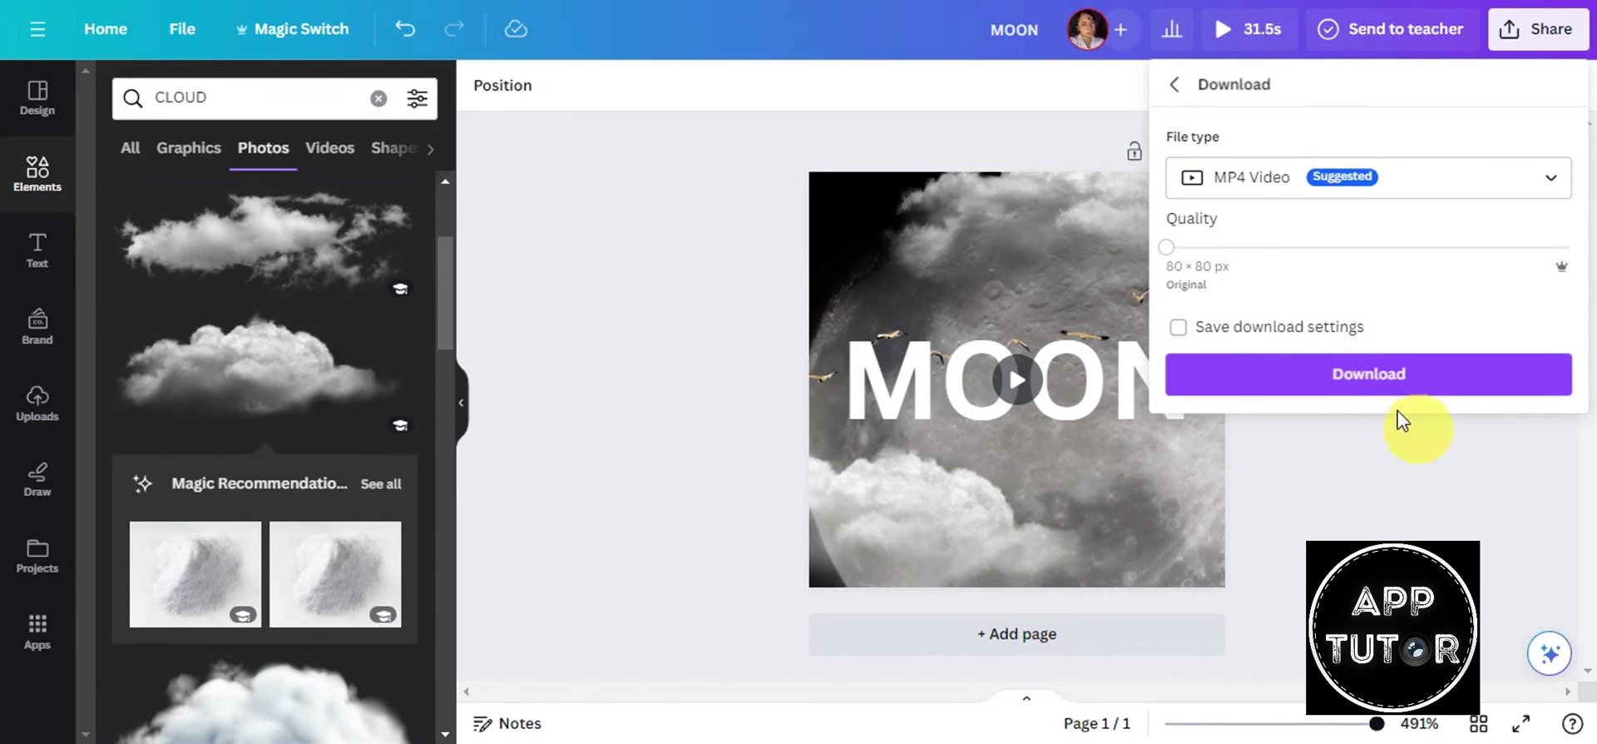
{"action": "left_click_drag", "start_coordinate": [1169, 249], "coordinate": [1261, 246]}
{"action": "left_click", "coordinate": [1303, 376]}
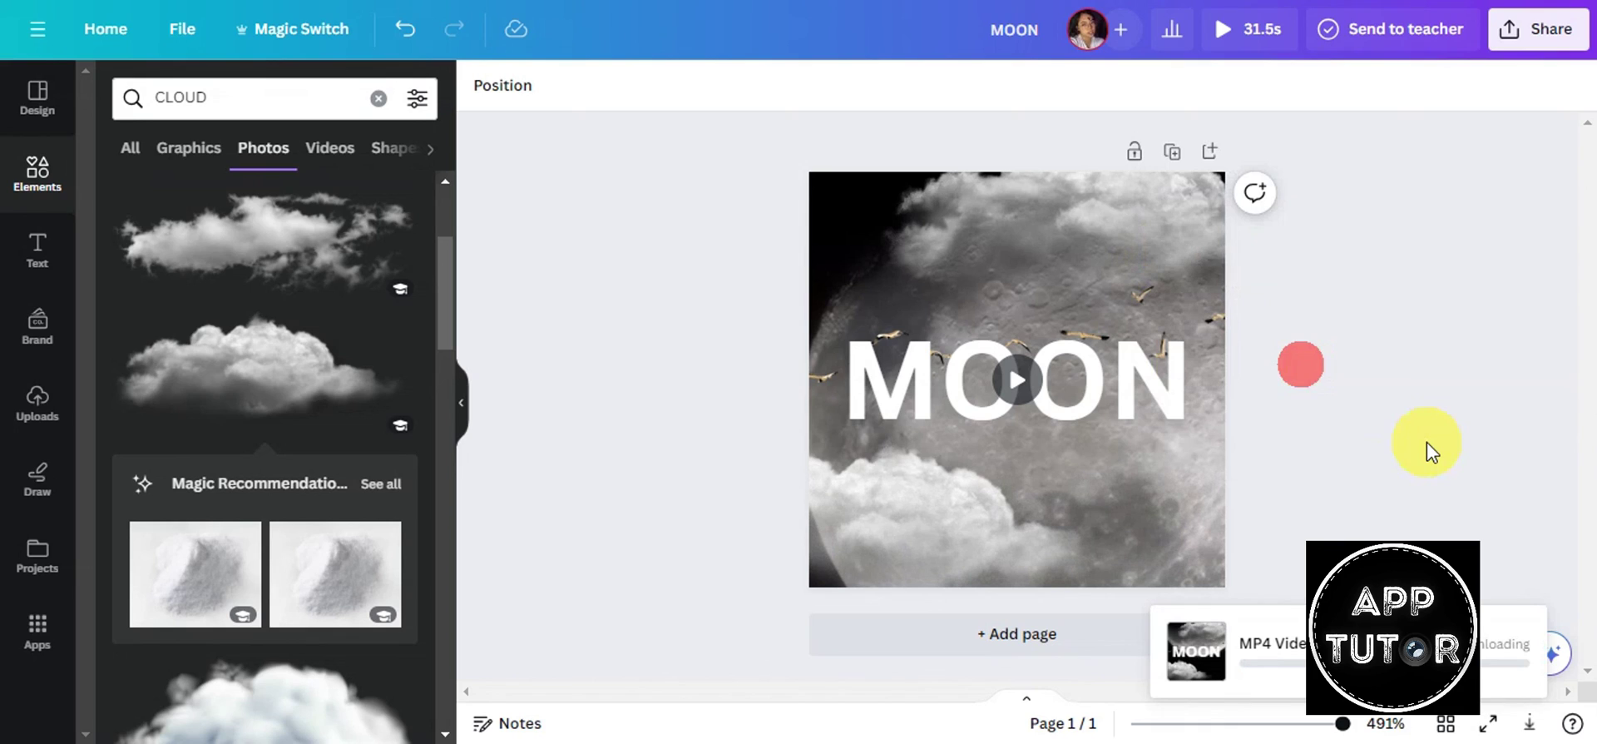